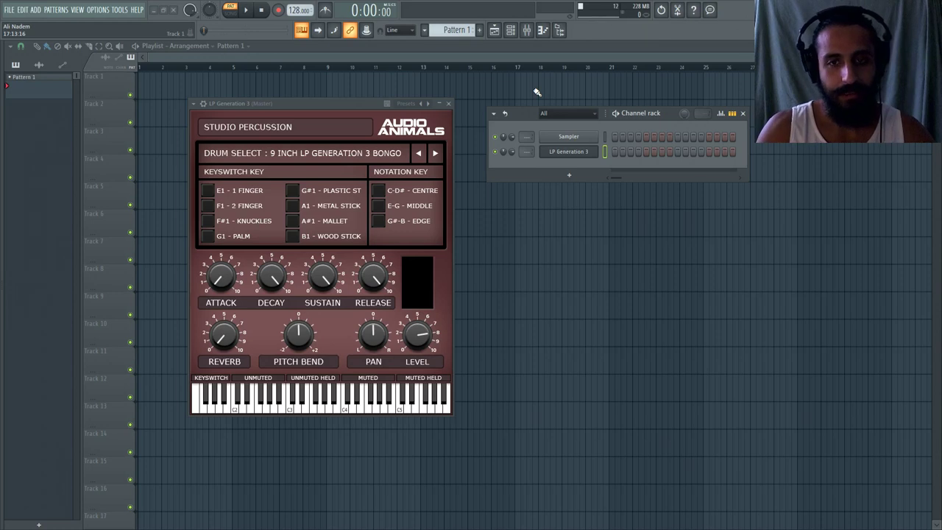
- Play a few notes to audition the LP Generation 3 bongo
key(v)
key(b)
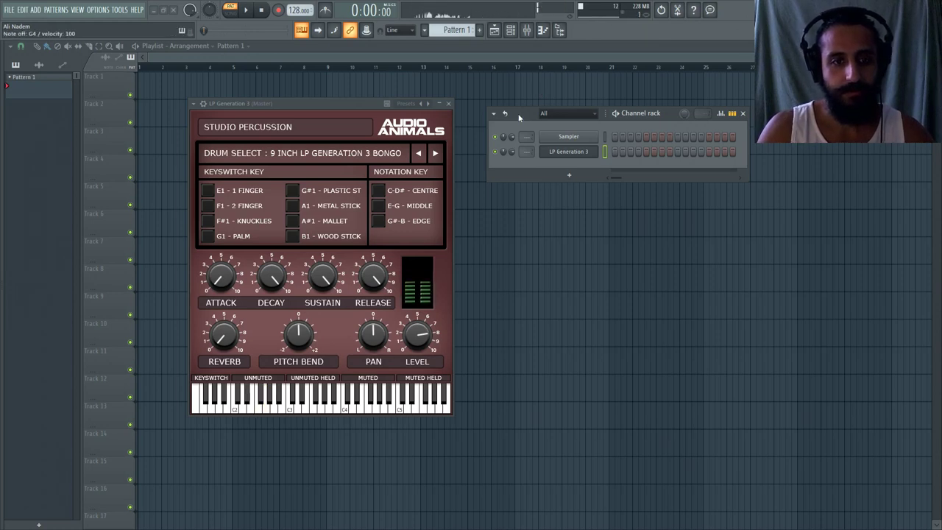
key(comma)
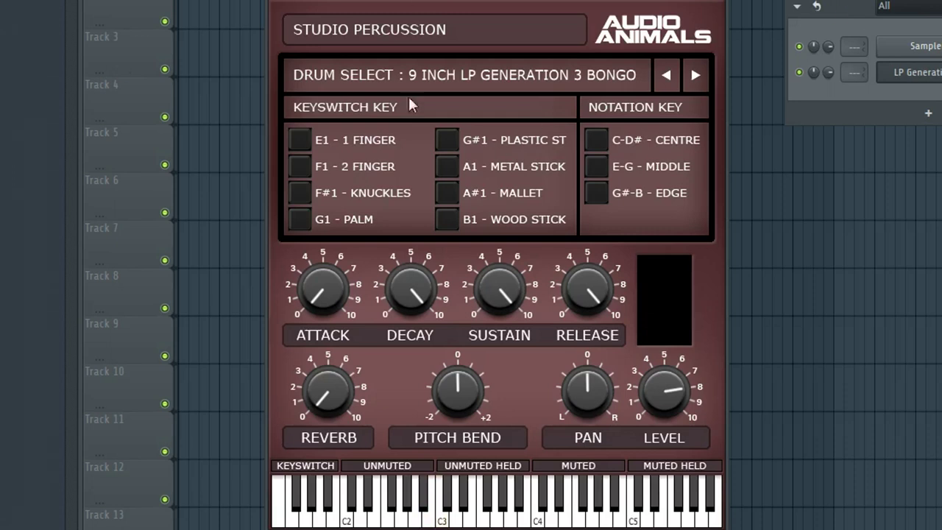
- Check the plugin's Drum Select instrument list, keeping 9 INCH LP GENERATION 3 BONGO selected
click(585, 77)
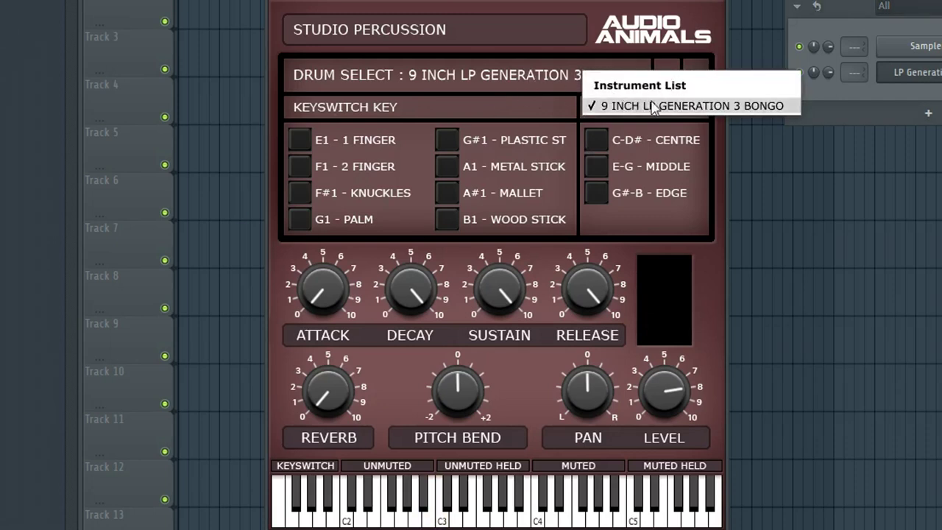
click(519, 78)
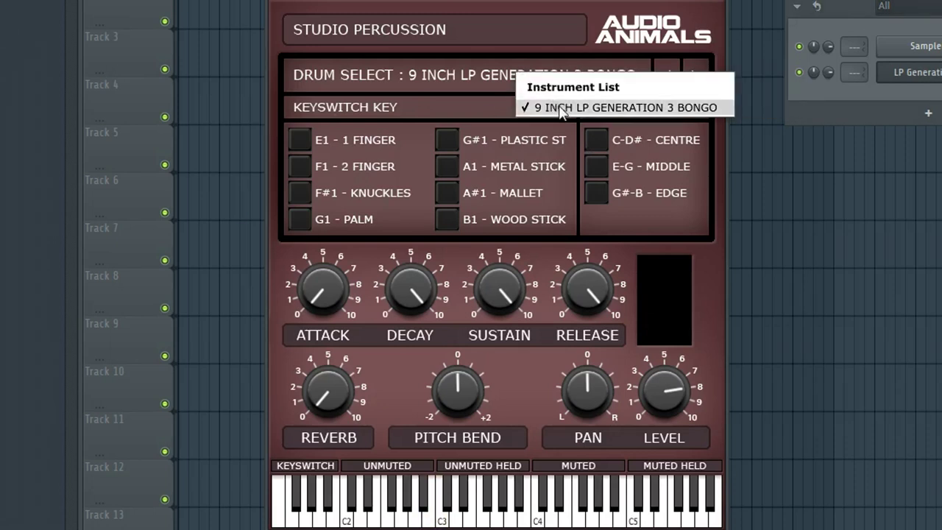
click(456, 76)
click(454, 72)
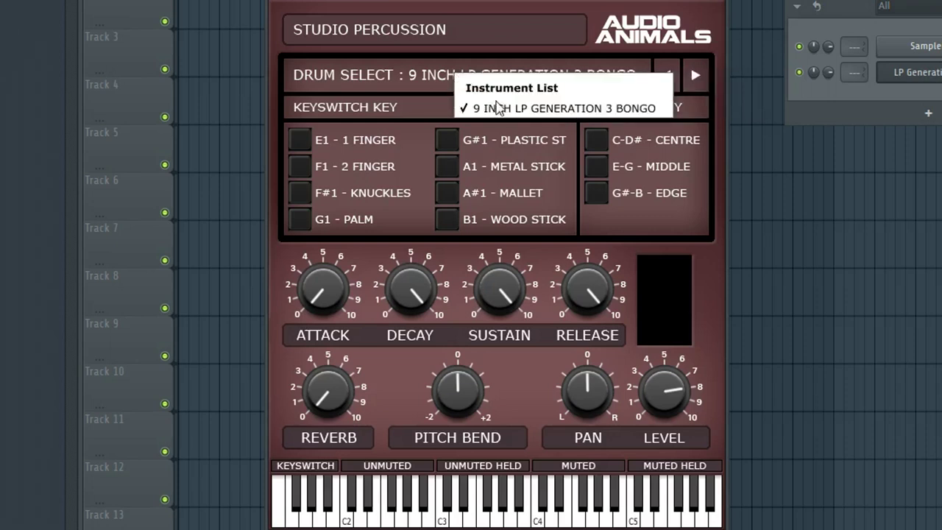
click(542, 108)
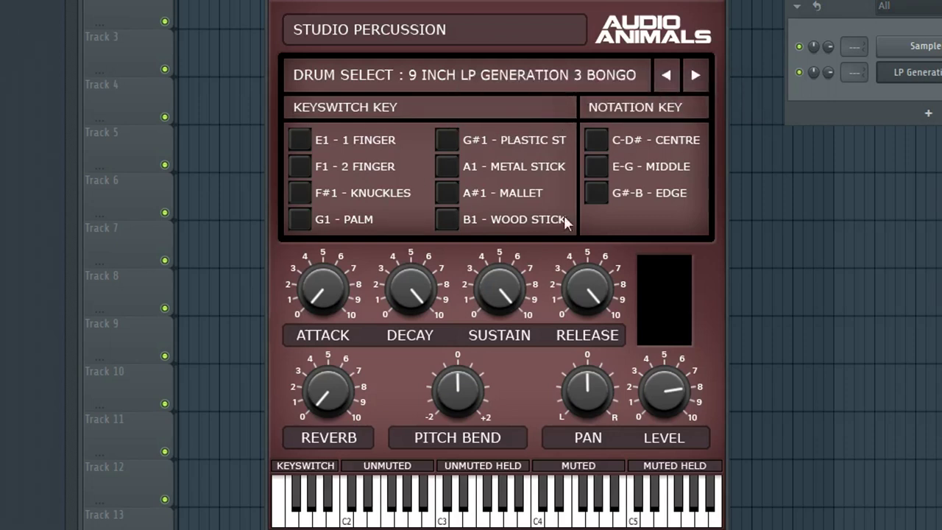
click(300, 192)
drag(322, 397, 331, 529)
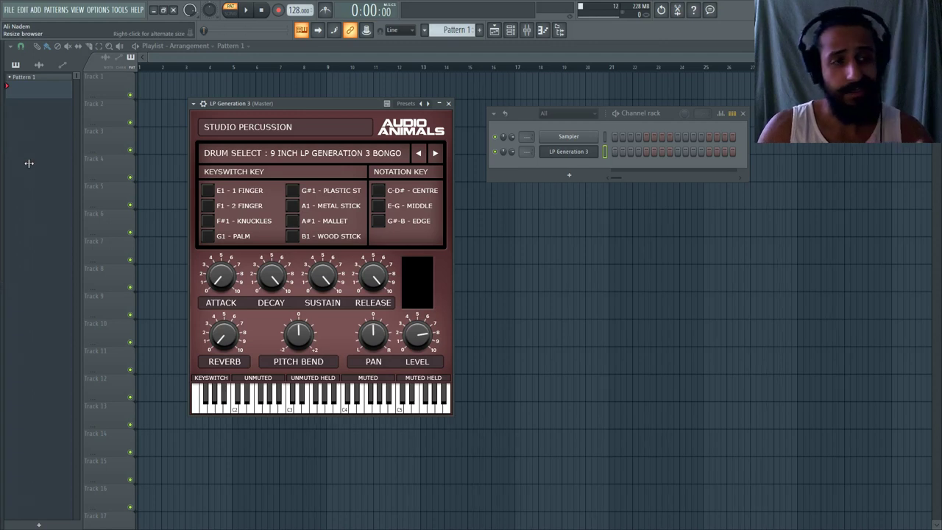
- Show and widen the browser, then open the Big Kick folder under Drums in the Signature Sounds Vol. 1 pack
click(2, 159)
scroll(2, 174, up, 5)
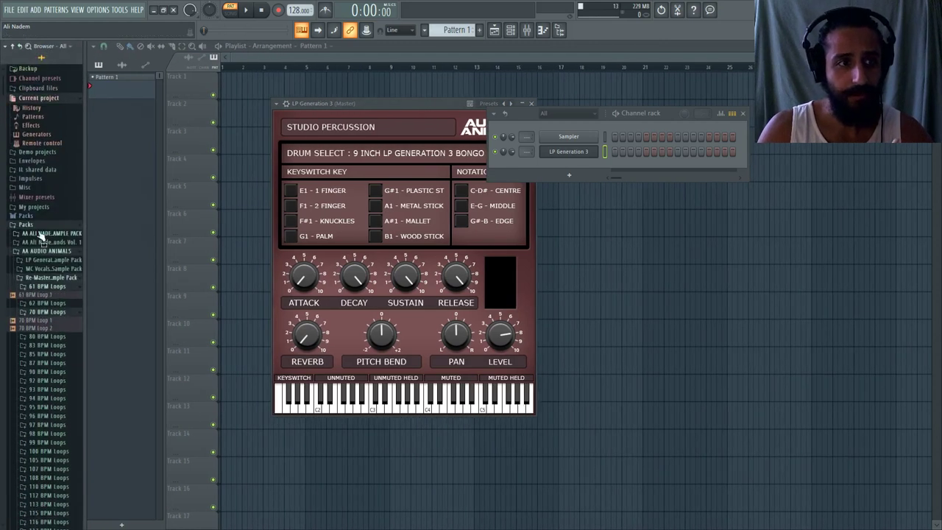
drag(83, 244, 111, 245)
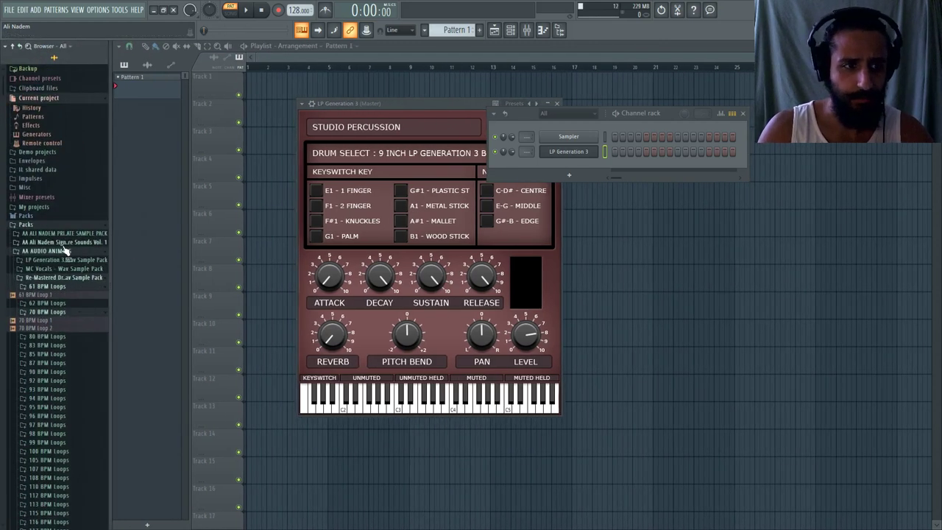
click(60, 278)
click(64, 251)
click(71, 242)
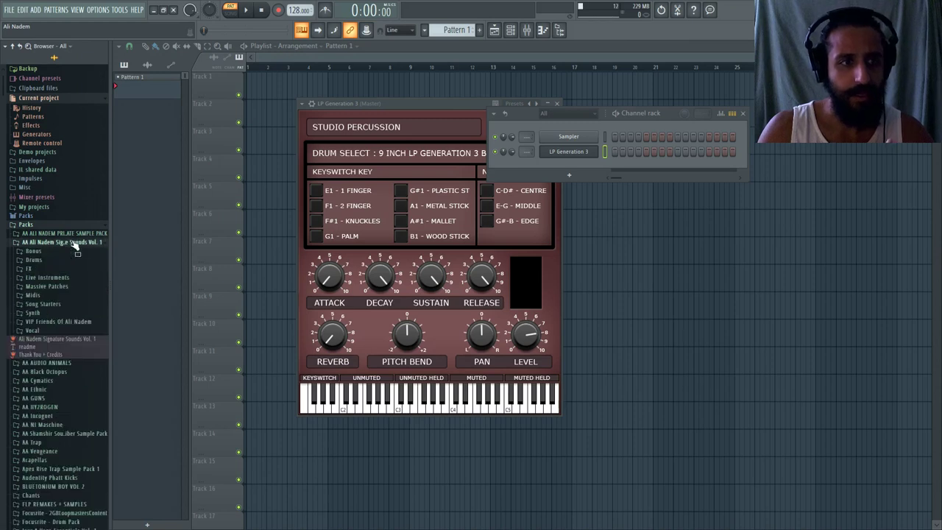
click(60, 261)
drag(109, 274, 169, 273)
click(63, 278)
- Audition the Concrete Jungle, Davy Jones and ESSKEETIT kick samples in the Big Kick folder
scroll(59, 342, down, 3)
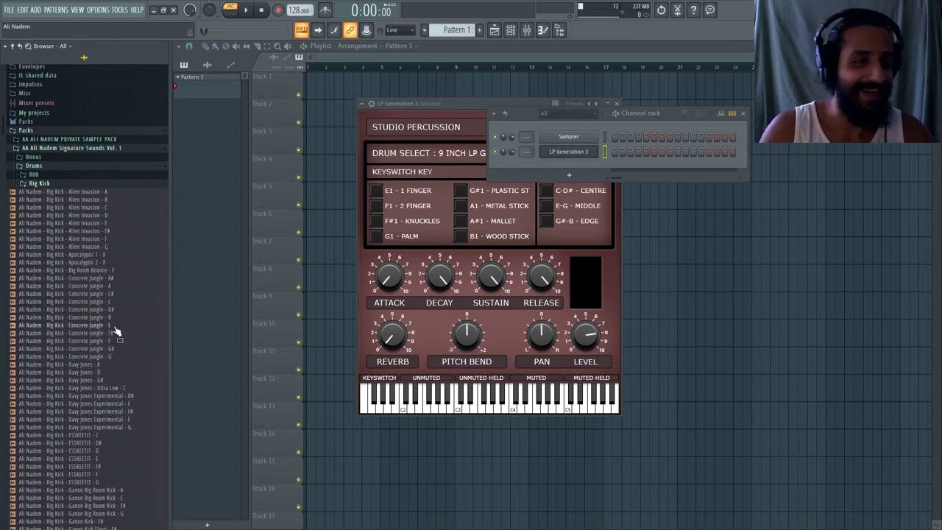
scroll(107, 324, down, 2)
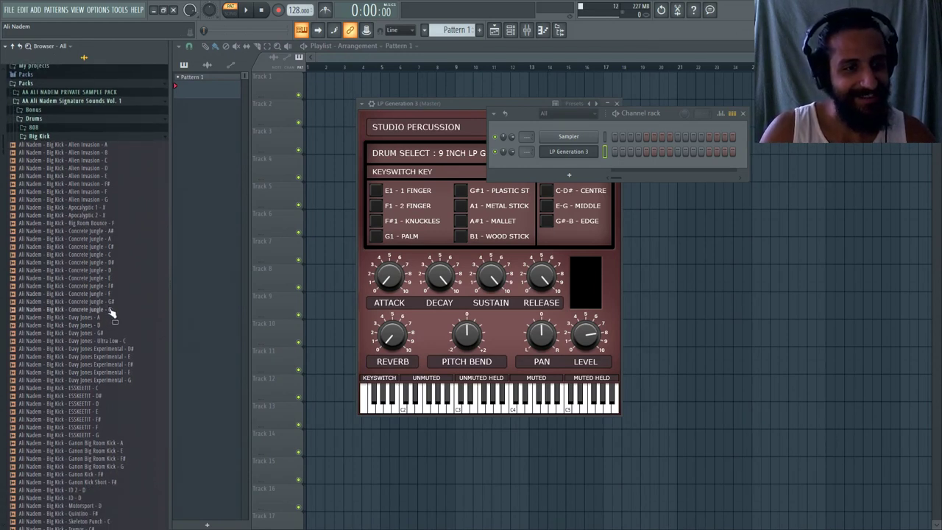
click(109, 310)
click(109, 301)
click(101, 325)
click(104, 334)
click(103, 340)
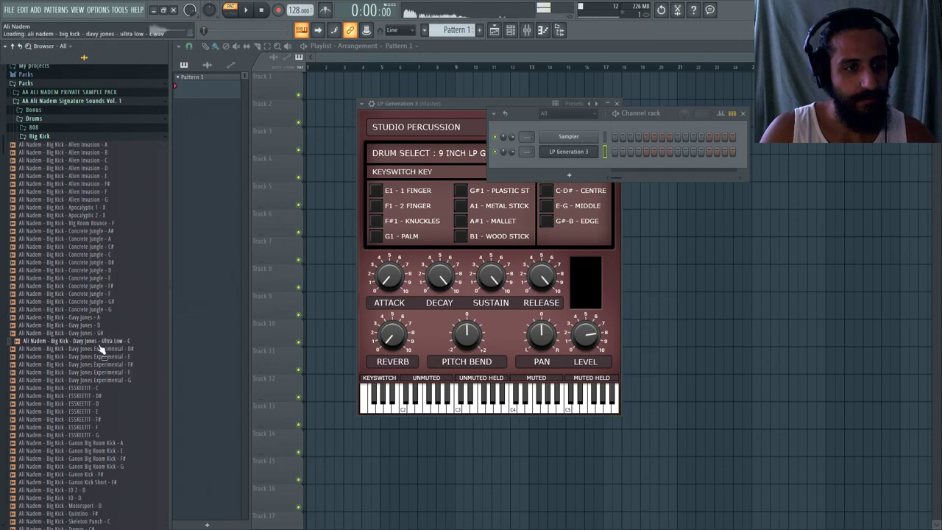
click(101, 356)
scroll(101, 353, down, 4)
click(101, 309)
click(101, 317)
click(101, 325)
click(103, 333)
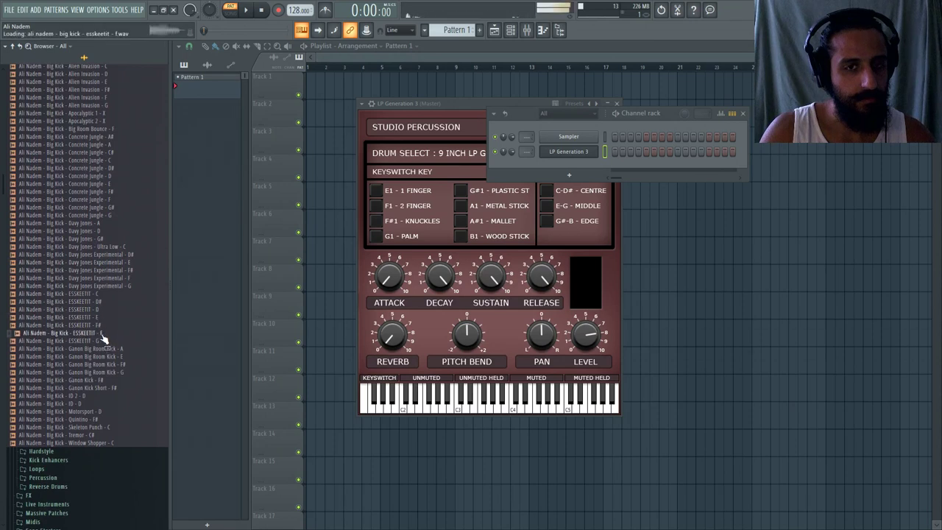
- Add the Big Kick ESSKEETIT - F sample as the first channel and fill every fourth step
drag(103, 334, 570, 129)
right_click(570, 136)
- Look at the kick channel's miscellaneous settings, including its cut groups, and close its window
click(563, 139)
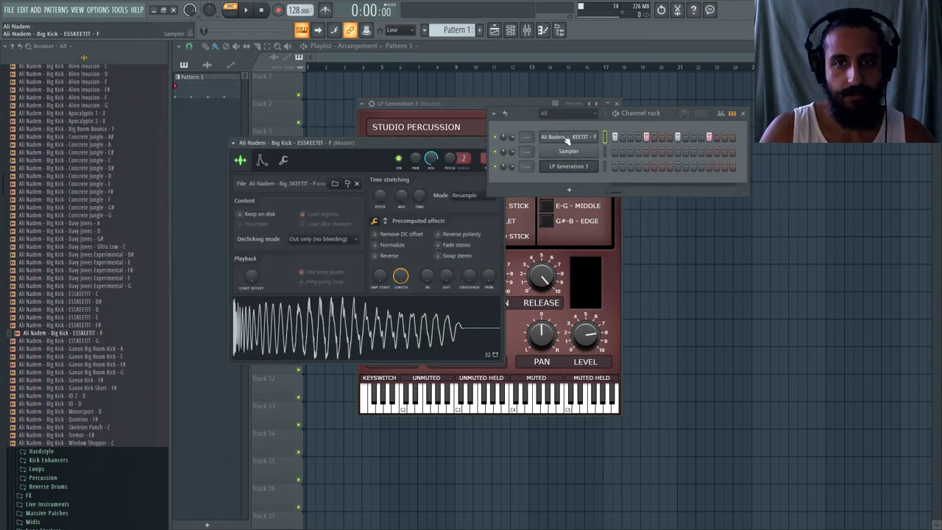
click(284, 160)
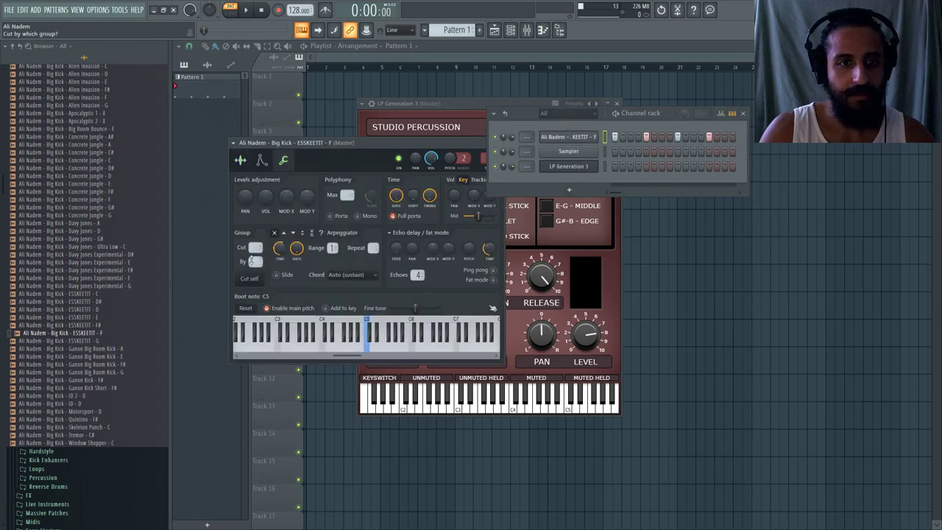
drag(453, 144, 390, 148)
click(435, 146)
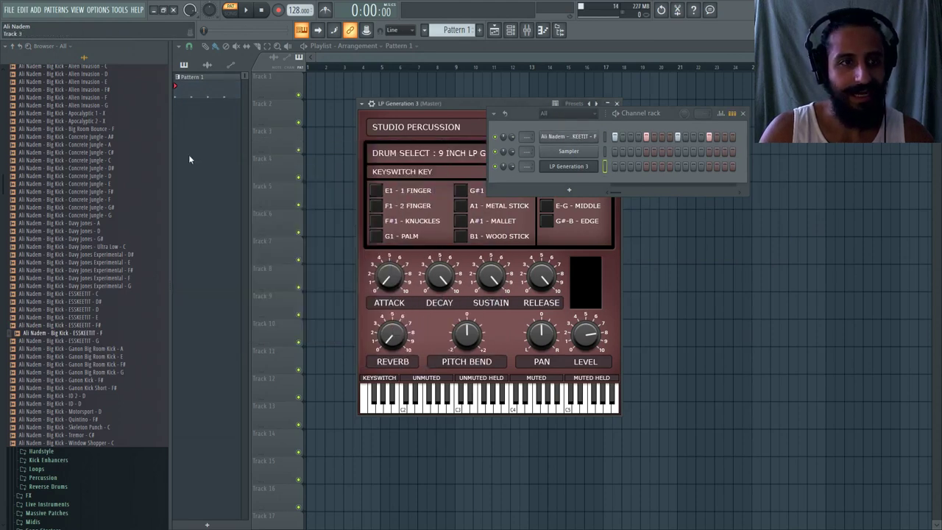
- Hide the browser and paint Pattern 1 clips across bars 1 to 8 of Track 3 in the playlist
key(alt+F8)
mouse_move(173, 140)
mouse_down()
mouse_move(121, 143)
mouse_move(312, 148)
mouse_up()
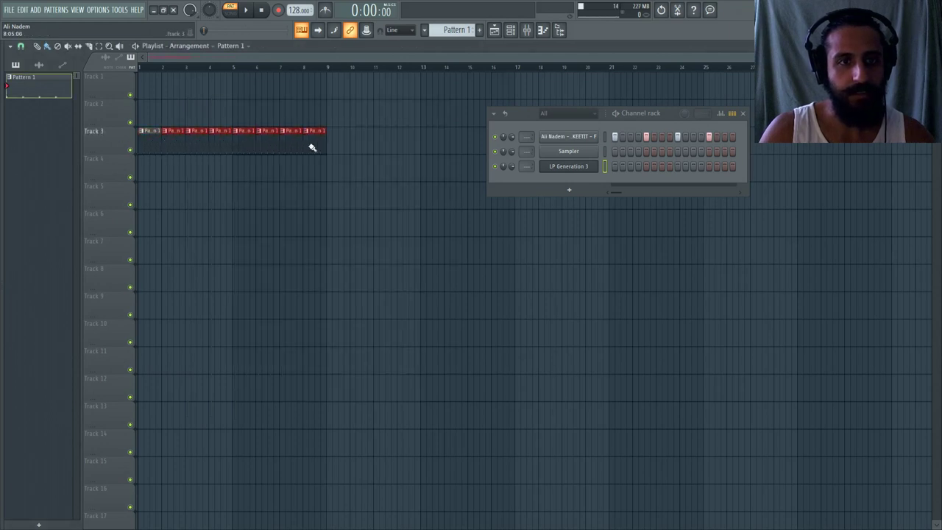
- Create a new pattern named percussive
click(478, 29)
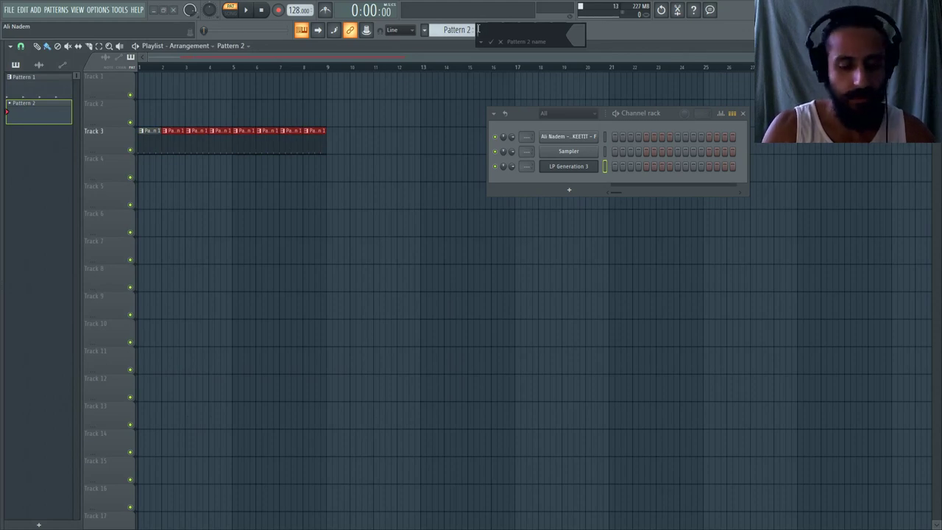
text(percussive)
key(Return)
- Place two consecutive four-bar percussive clips on Track 4, covering bars 1 to 8
click(267, 172)
drag(267, 172, 231, 171)
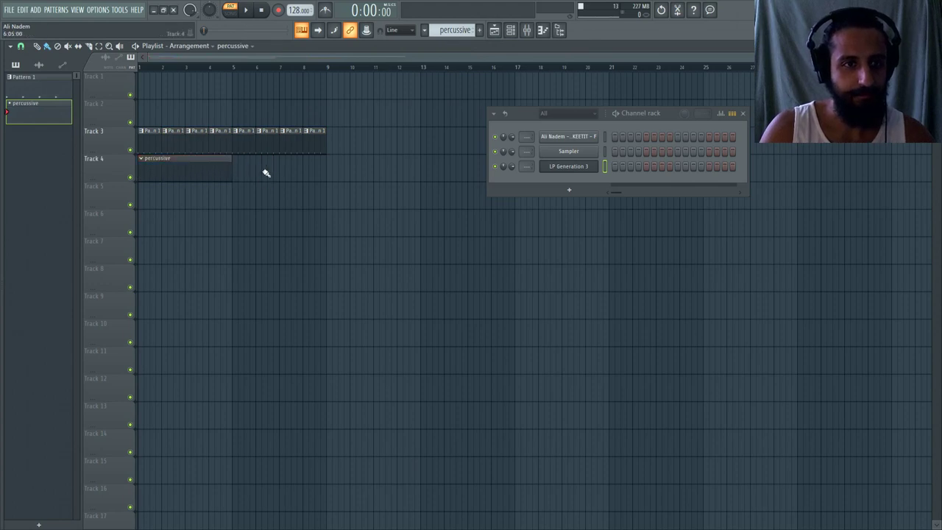
click(250, 165)
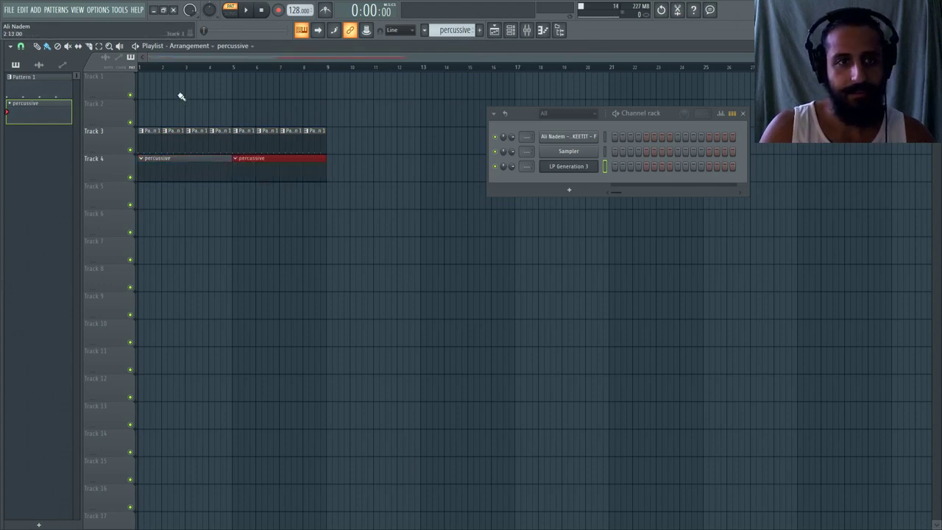
- Route the kick to mixer track 1 and LP Generation 3 to track 2, and delete the Sampler channel
key(l)
drag(527, 137, 526, 128)
scroll(523, 167, up, 2)
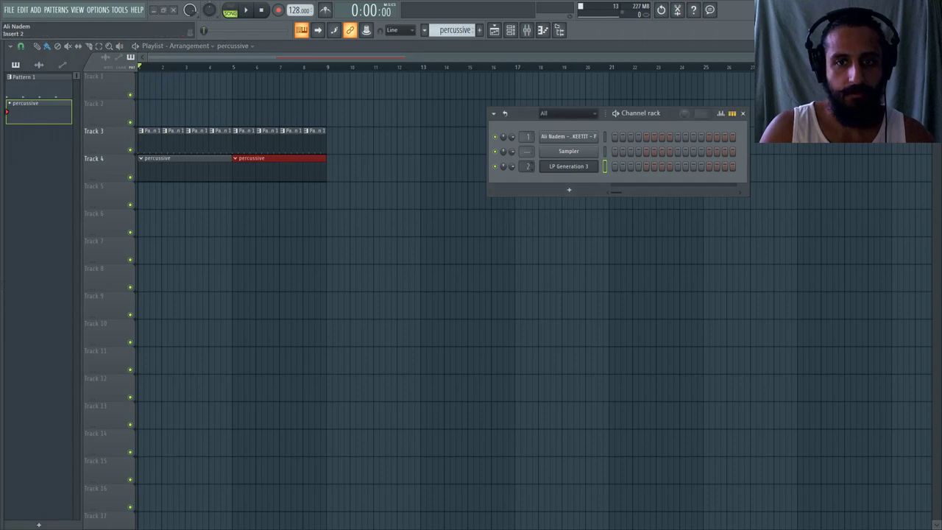
right_click(563, 151)
click(615, 255)
- Place a two-step B5 note at the start of bar 1 in LP Generation 3's piano roll and test playback
right_click(567, 151)
click(617, 151)
drag(46, 205, 42, 152)
click(572, 151)
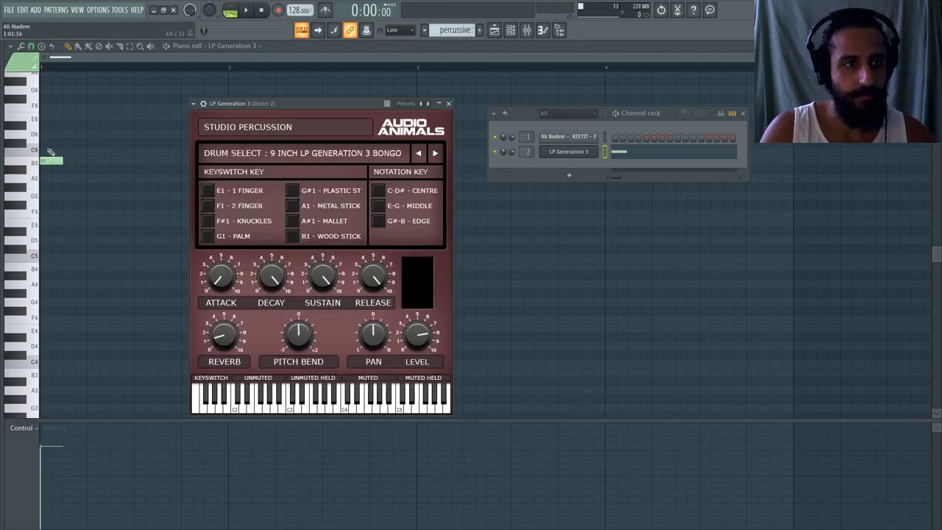
key(Escape)
key(space)
key(space)
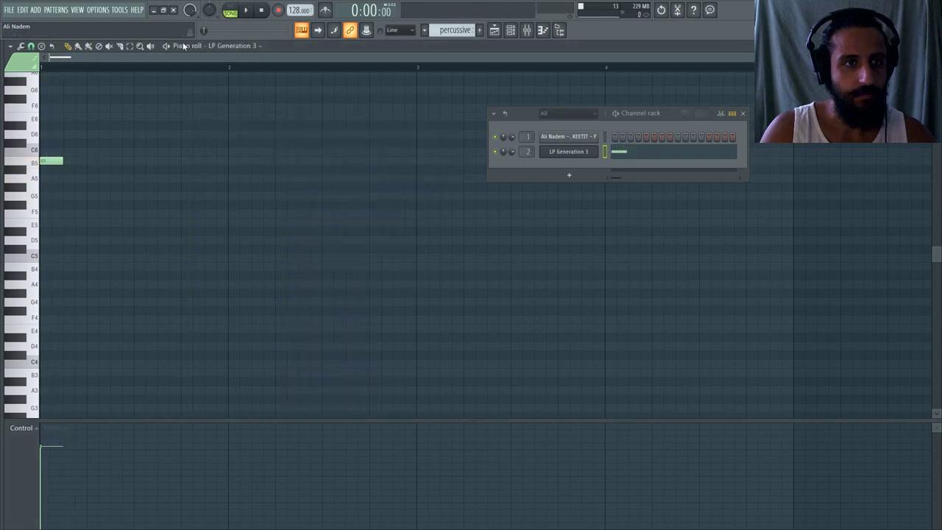
key(space)
key(space)
key(space)
- Add two more two-step B5 notes at steps 4 and 7 of bar 1 while playing the pattern
click(73, 203)
key(space)
key(space)
drag(73, 204, 72, 160)
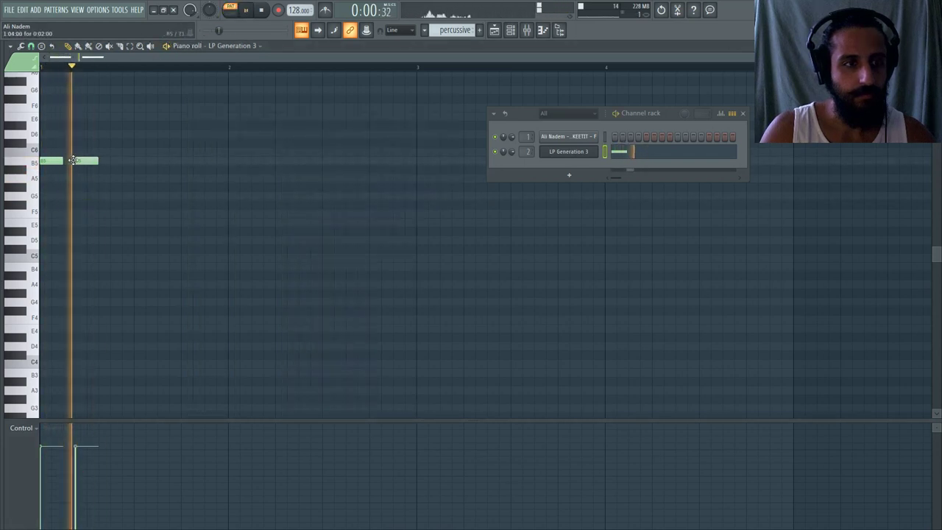
click(113, 160)
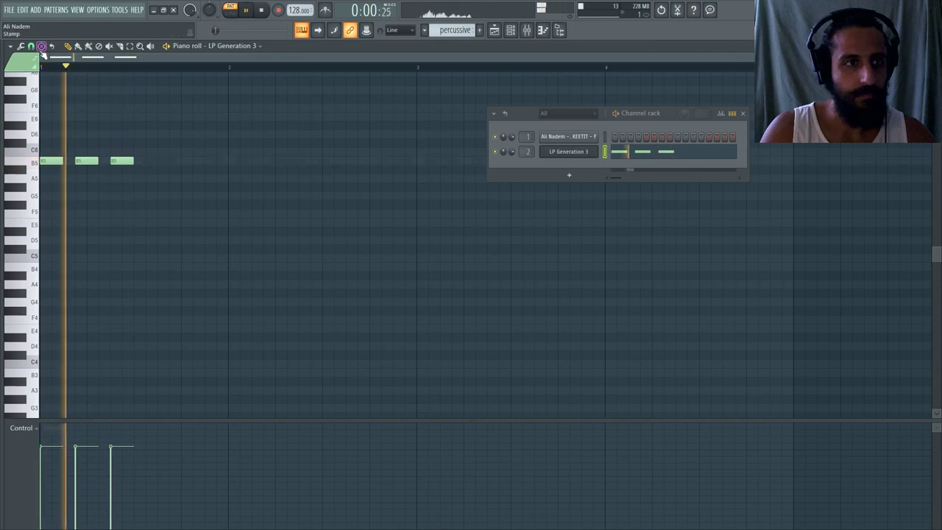
key(space)
- Set the snap to 1/3 beat and add four short B5 notes from beat 3 to beat 4 of bar 1
click(31, 46)
click(54, 169)
click(142, 159)
key(space)
drag(142, 160, 212, 163)
right_click(200, 161)
- Stop playback and try other piano roll snap values, ending on Line
click(31, 46)
click(45, 120)
click(31, 46)
click(44, 94)
click(262, 11)
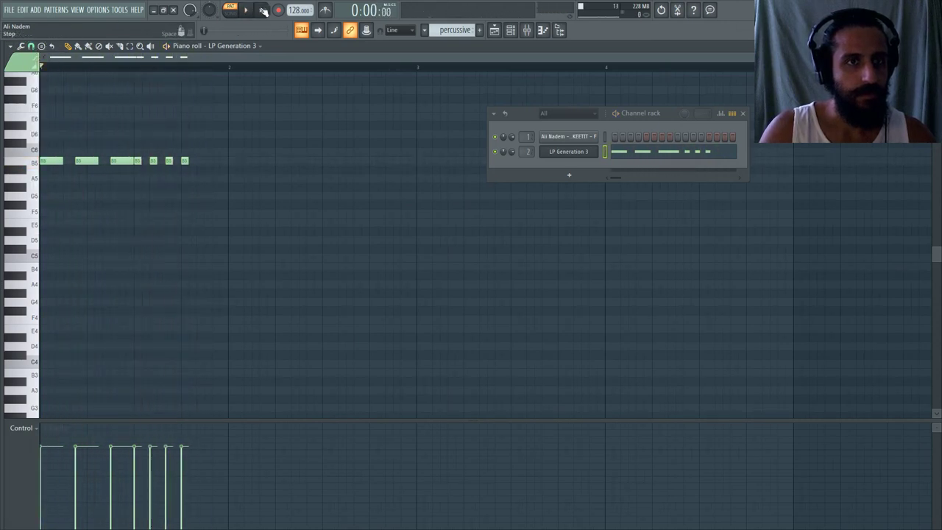
scroll(171, 139, up, 3)
click(31, 46)
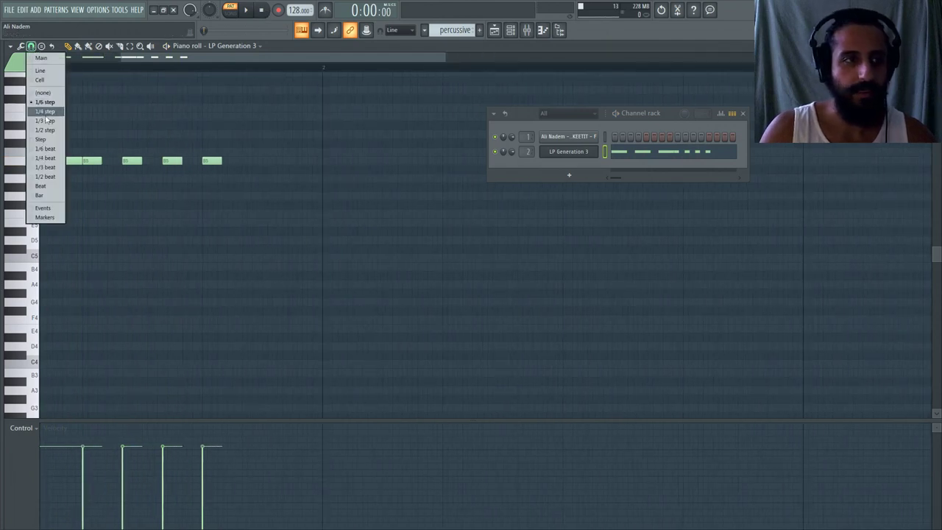
click(41, 71)
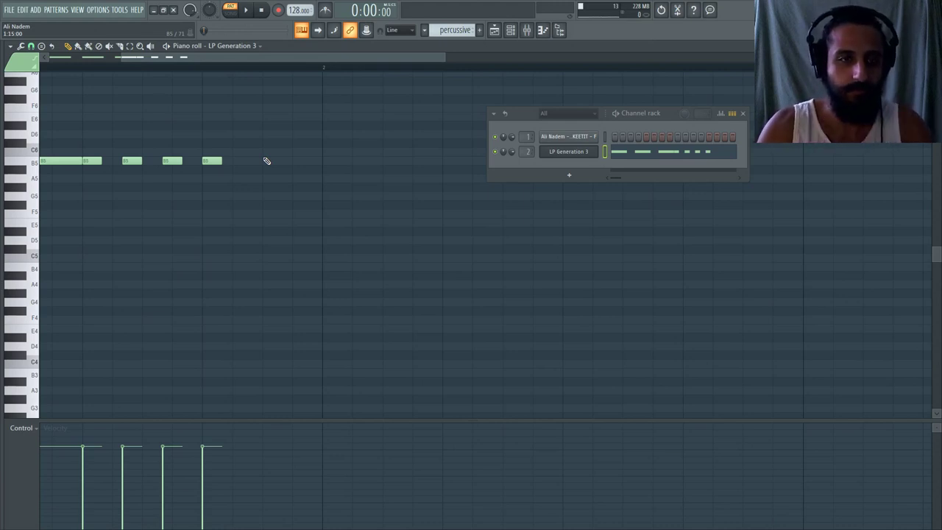
- Set the snap to 1/4 step and place a very short B5 note just before step 15 of bar 1
click(31, 46)
click(46, 112)
key(space)
click(261, 162)
drag(273, 161, 261, 161)
key(space)
key(space)
- Switch the snap to Line and add a second very short B5 note right after the previous one
click(31, 45)
click(39, 70)
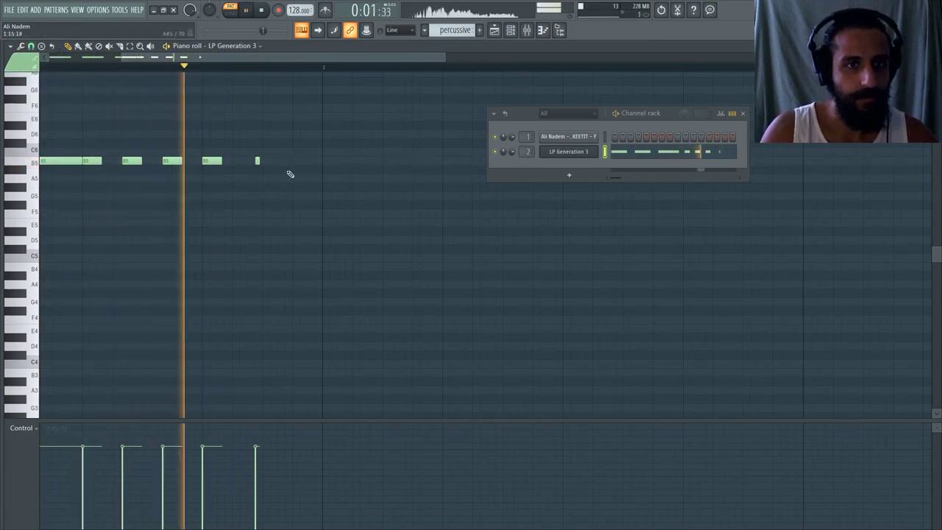
click(269, 161)
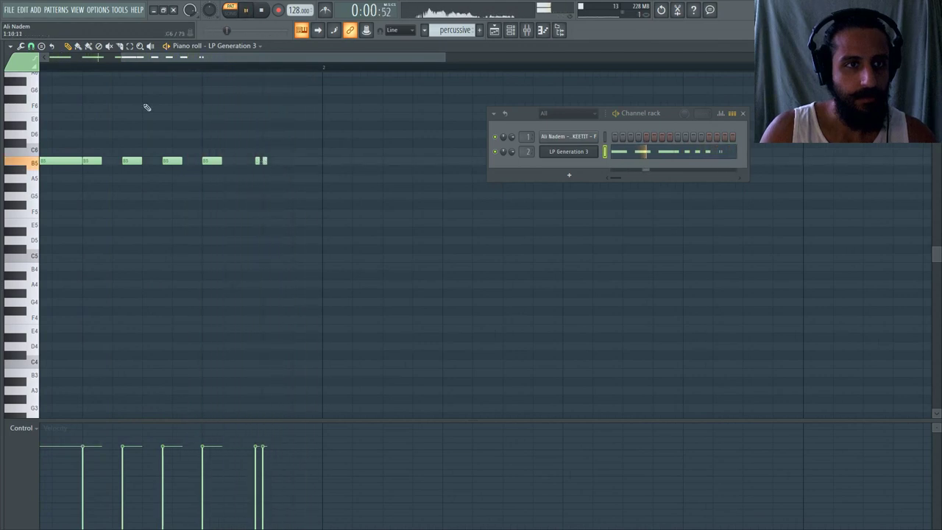
- Add a short B5 note at step 3 of bar 1, directly after the first note
click(31, 45)
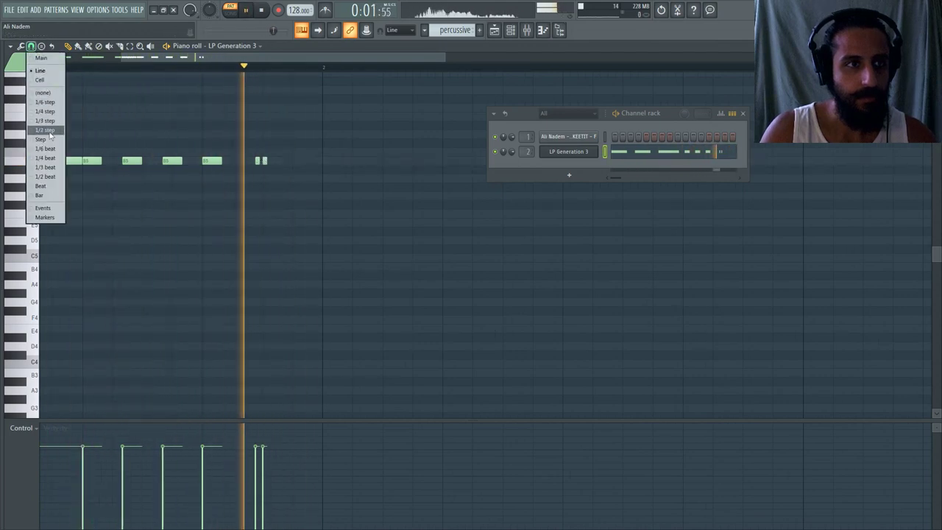
click(52, 79)
scroll(141, 138, down, 3)
scroll(42, 74, up, 4)
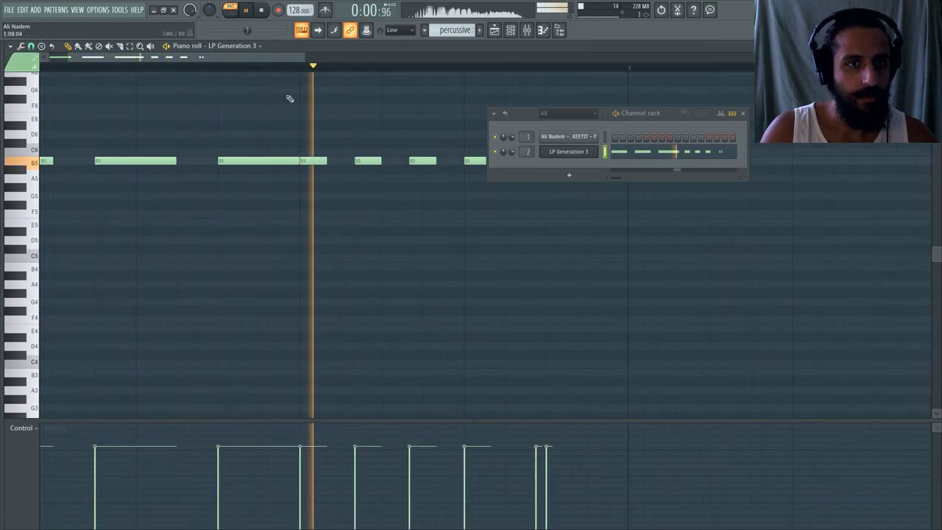
drag(183, 57, 163, 58)
click(140, 161)
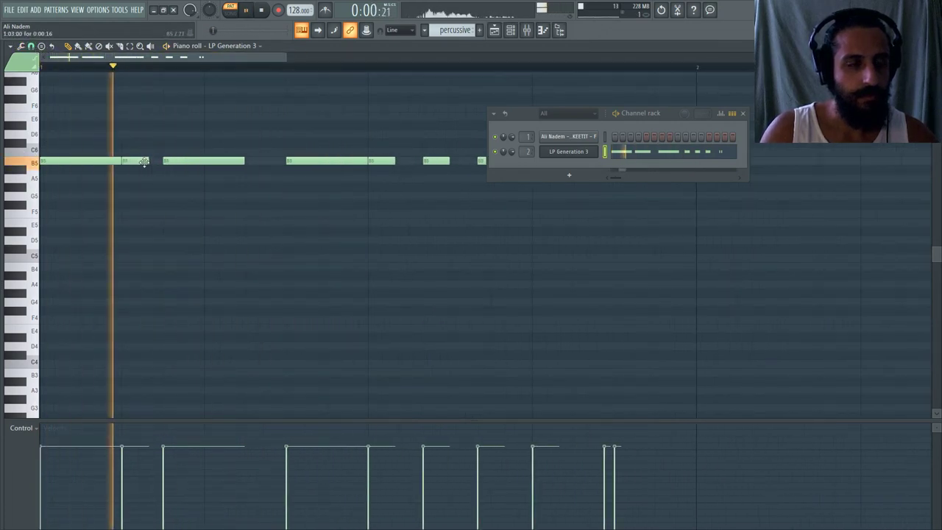
- Set the piano roll snap to Cell and delete the short B5 note at step 3 of bar 1
click(31, 45)
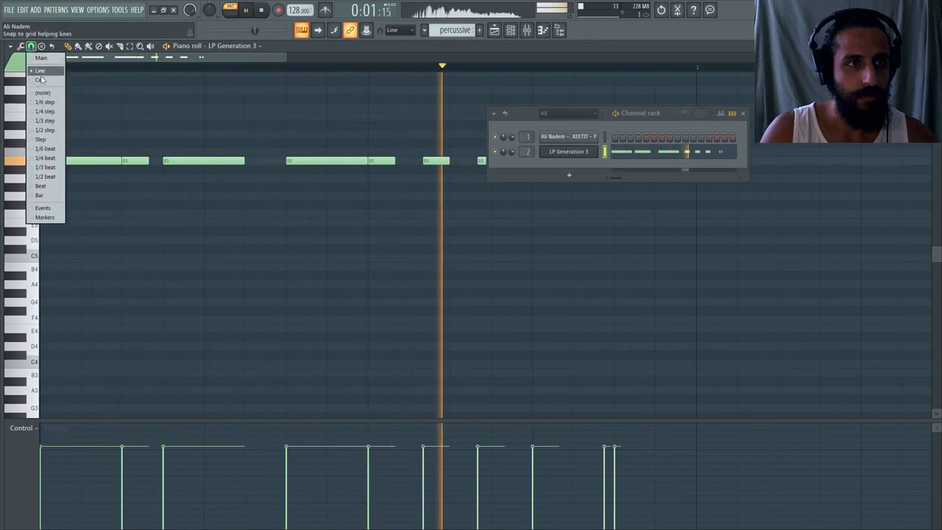
click(42, 77)
right_click(144, 161)
- Turn snapping off and nudge the second long B5 note slightly later and the third slightly earlier in bar 1
click(31, 46)
click(44, 92)
drag(212, 161, 214, 159)
drag(317, 162, 315, 163)
- Set the snap back to Line and duplicate all the bar 1 notes into bar 2
scroll(315, 162, down, 2)
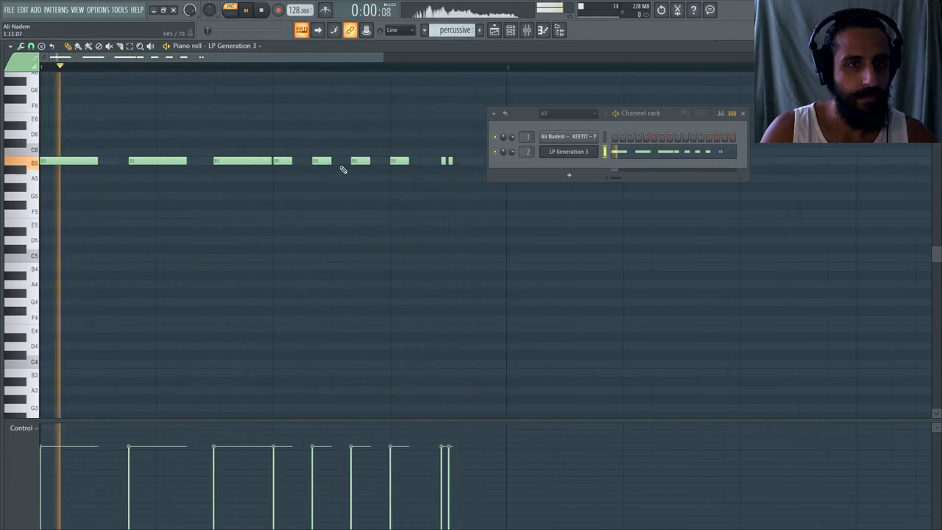
scroll(342, 169, down, 2)
click(31, 45)
click(42, 71)
key(ctrl+a)
shift+drag(46, 161, 280, 160)
key(ctrl+d)
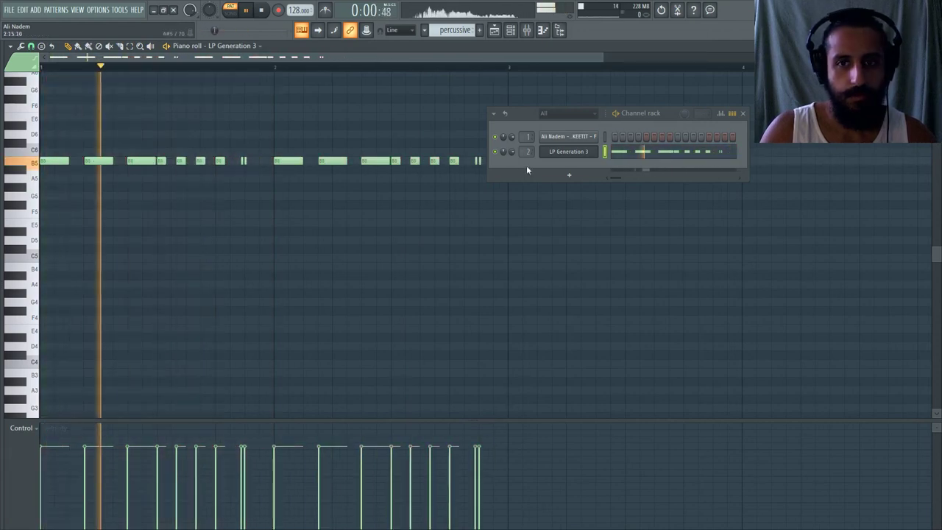
- Check the keyswitch and notation keys in the LP Generation 3 plugin and restart playback of the pattern
click(559, 152)
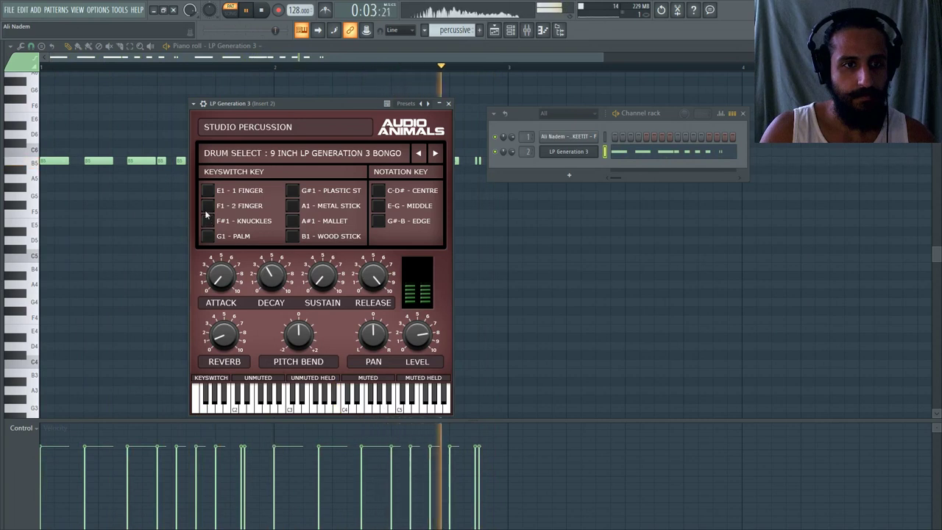
click(138, 161)
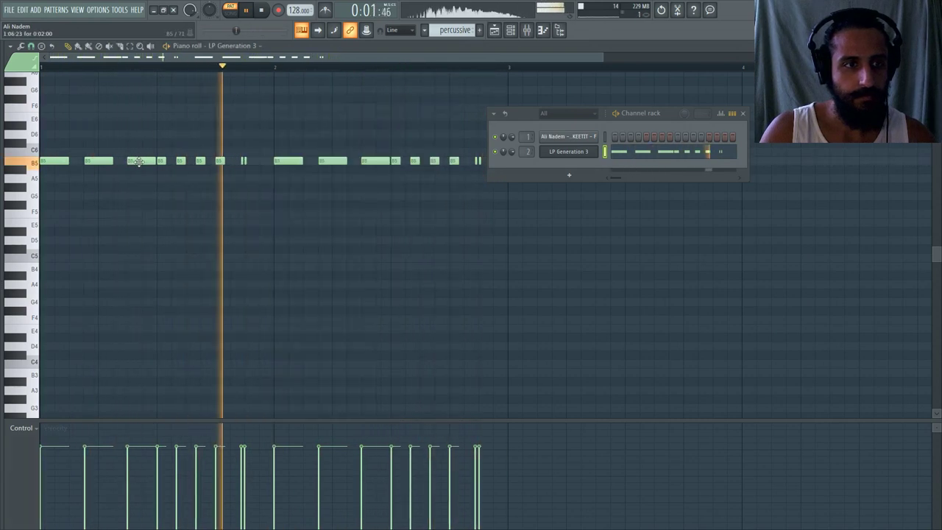
key(space)
key(space)
- Add a note at step 3 of bar 1 and a G#6 note at step 3 of bar 2, replaying the pattern
drag(94, 99, 64, 101)
key(space)
key(space)
scroll(81, 110, up, 3)
click(309, 137)
key(space)
key(space)
key(space)
- Lower the added note at step 3 of bar 1 to C#4, replaying the pattern to hear the change
drag(84, 203, 77, 304)
key(space)
key(space)
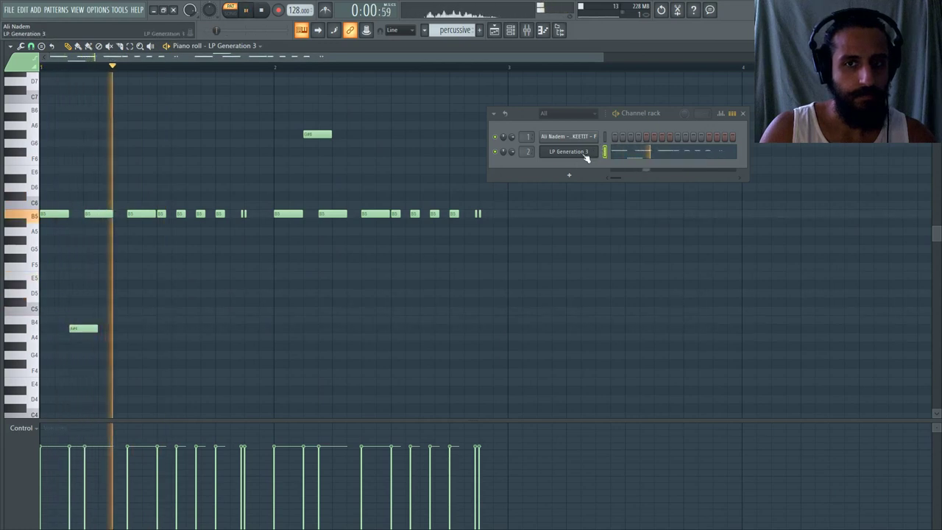
click(581, 153)
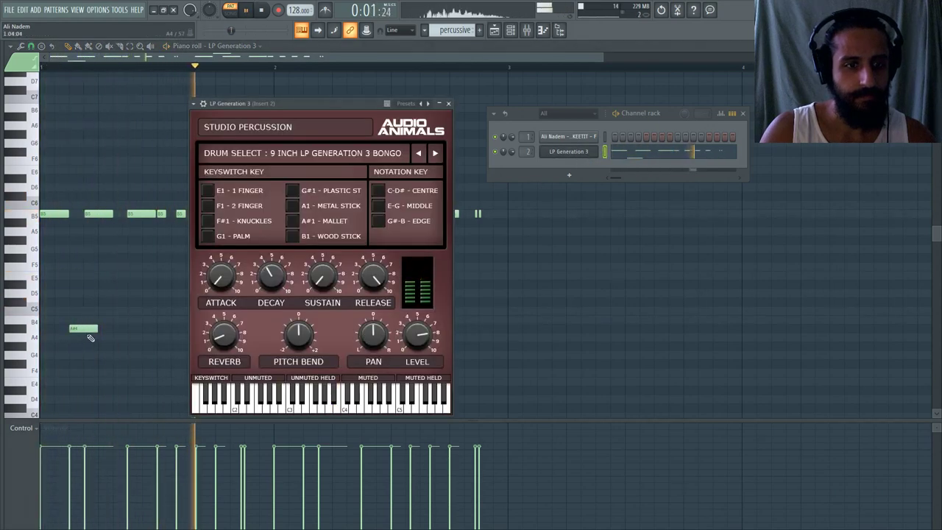
drag(83, 328, 83, 410)
key(space)
key(space)
scroll(84, 417, down, 2)
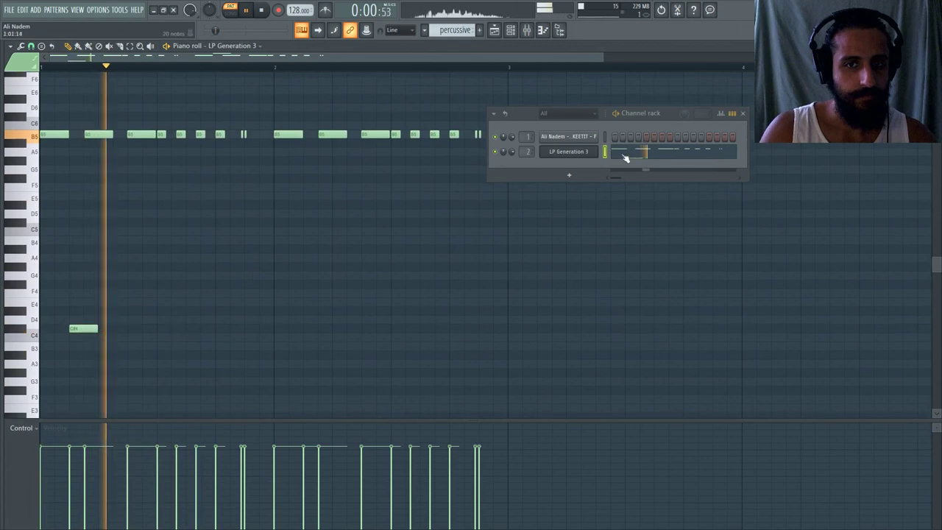
- Audition the keyswitch keys on the LP Generation 3 keyboard while repeatedly replaying the pattern, and stop playback
click(589, 151)
key(space)
key(space)
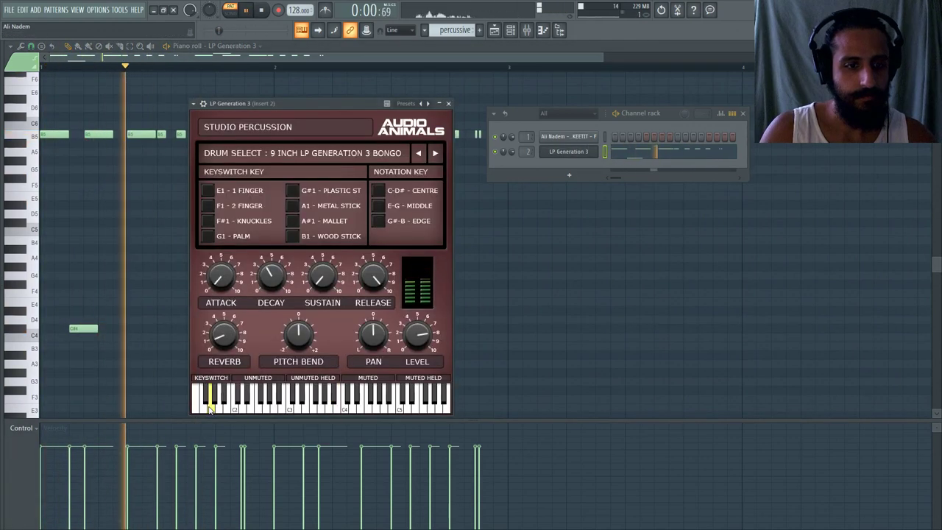
key(space)
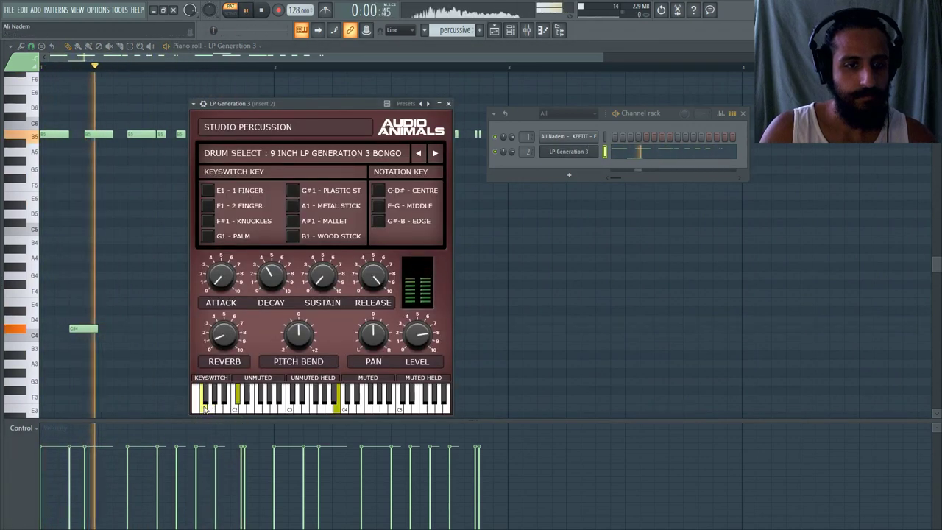
key(space)
click(211, 408)
key(space)
key(space)
click(219, 409)
key(space)
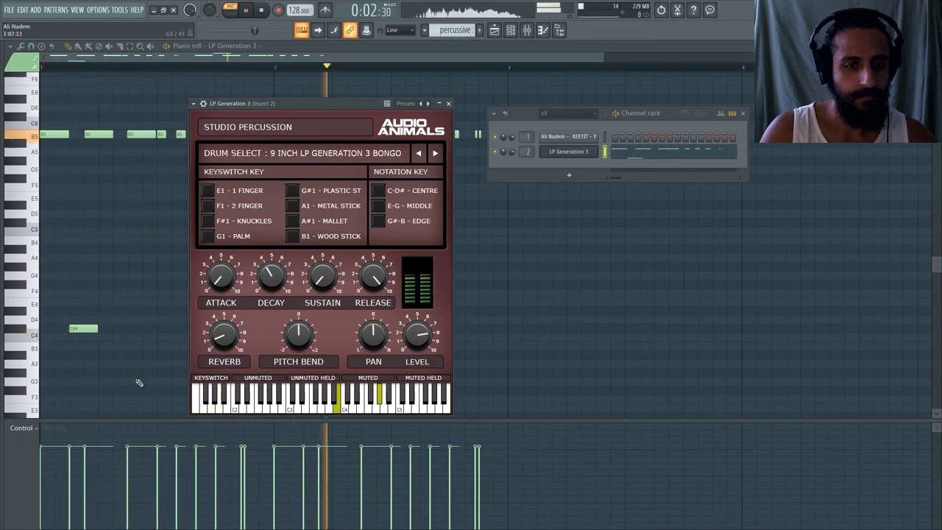
key(space)
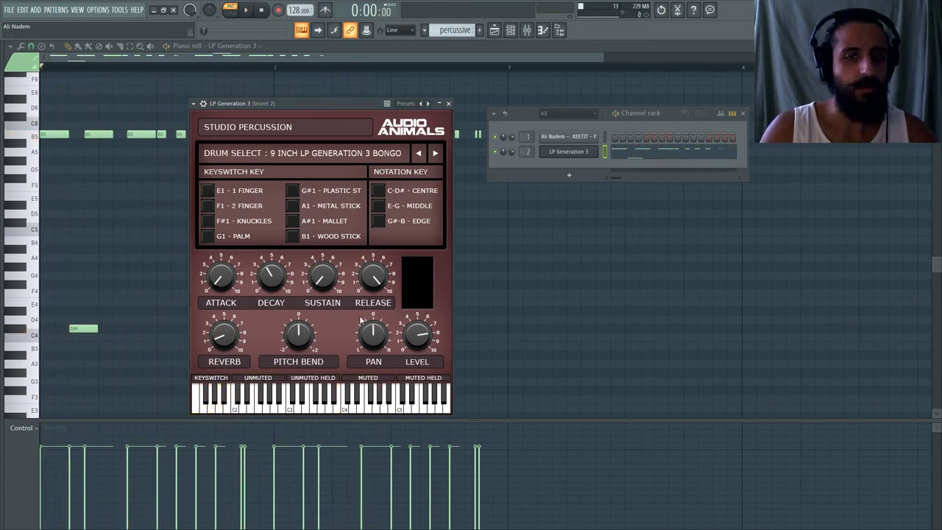
- Audition single keys from the muted, unmuted and keyswitch ranges of the LP Generation 3 keyboard
click(358, 400)
click(242, 401)
click(200, 403)
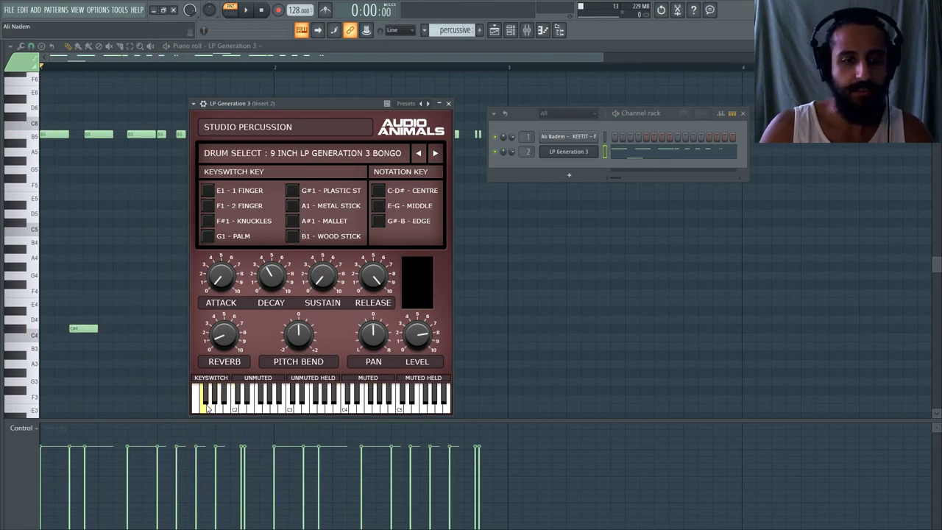
click(206, 404)
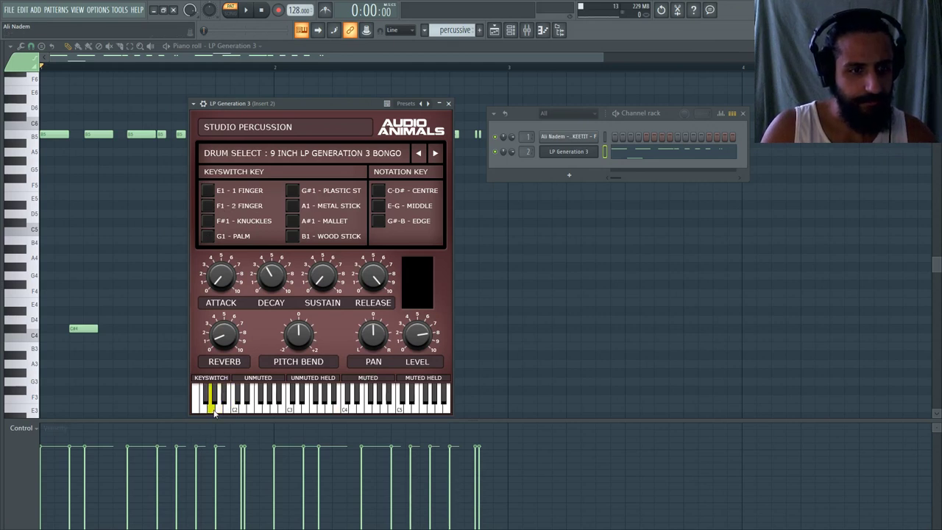
- Delete the C#4 note at step 3 of bar 1 and make the LP Generation 3 window detached
right_click(83, 327)
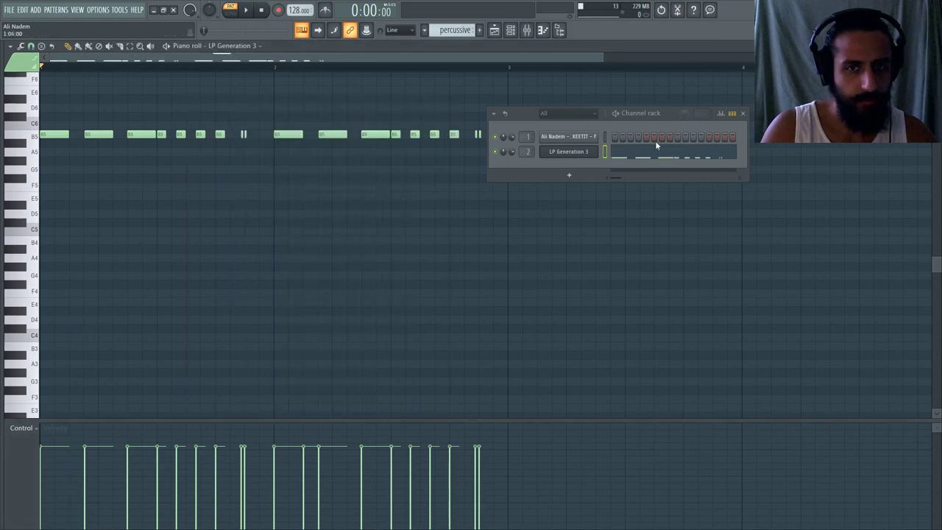
click(573, 154)
click(193, 104)
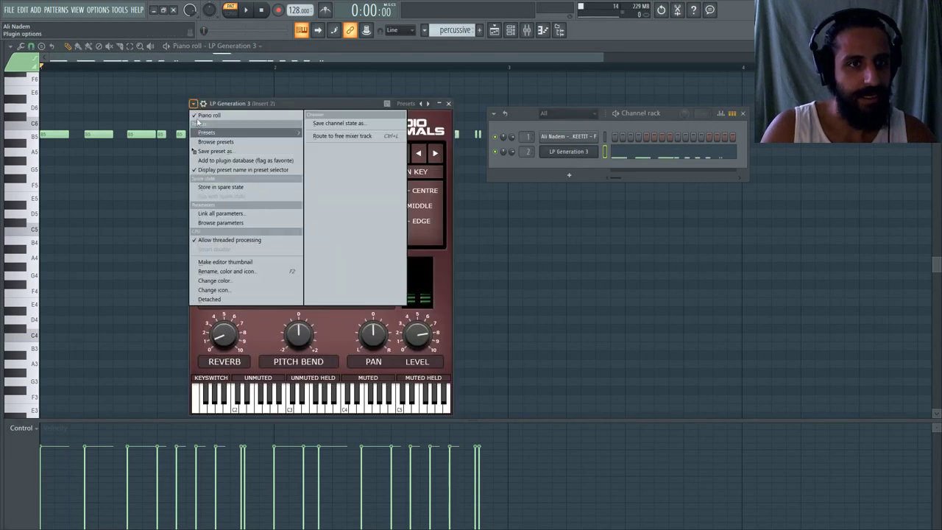
click(217, 299)
key(space)
key(space)
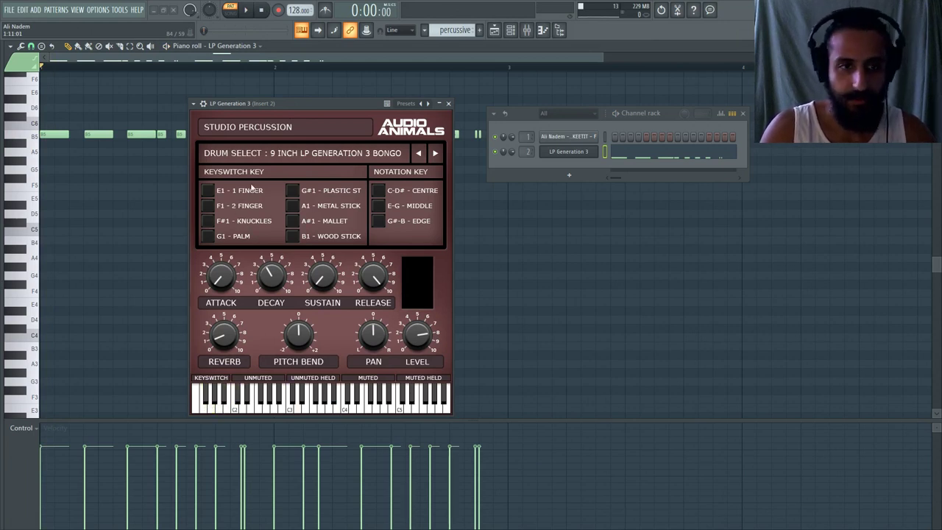
- Try the E-G Middle notation key in LP Generation 3 and replay the pattern with the plugin open
click(379, 206)
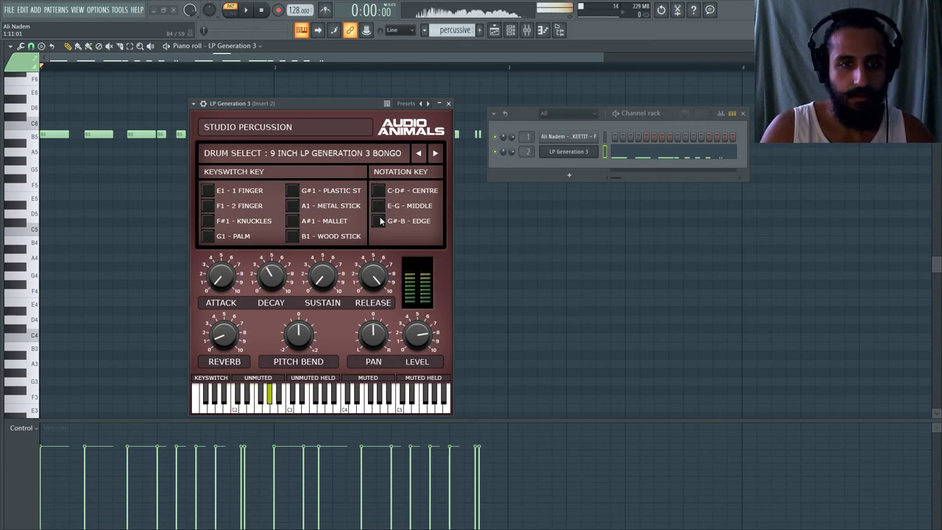
key(space)
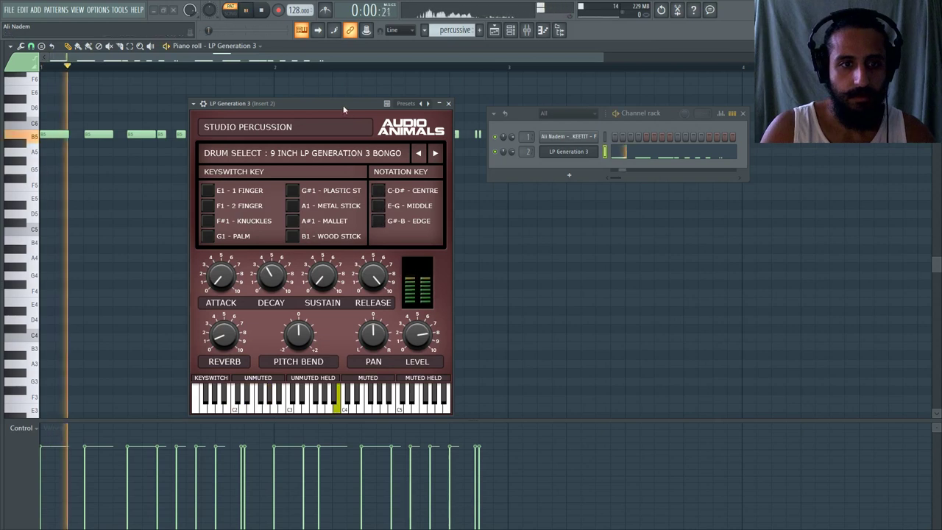
key(space)
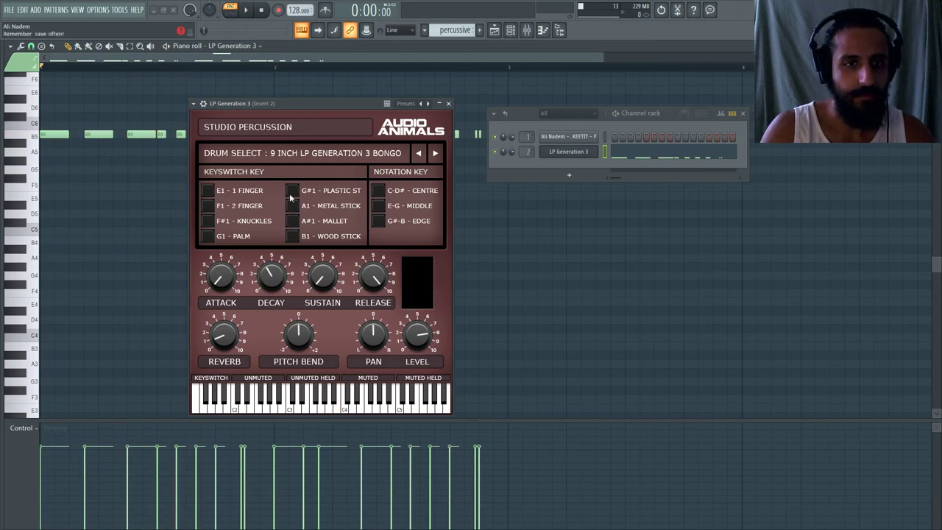
key(space)
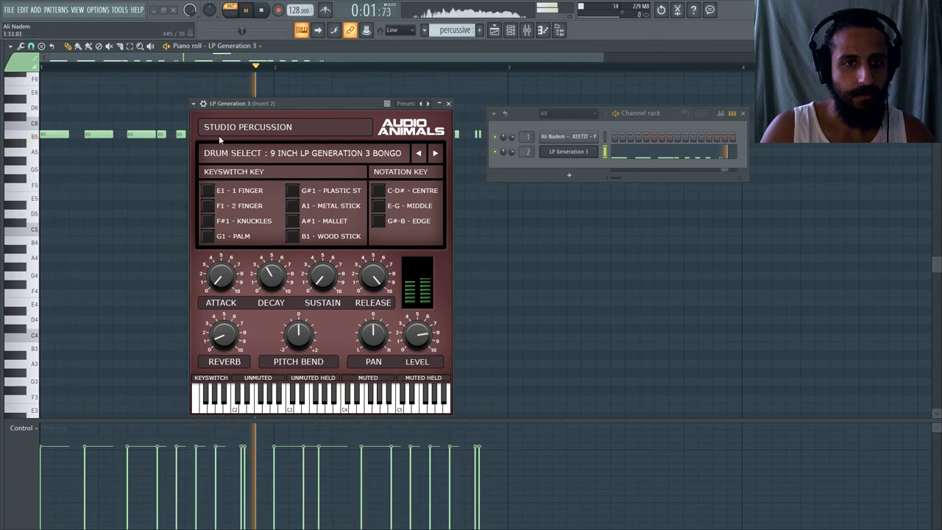
- Stop playback, open the mixer on Insert 2 and arrange it below the LP Generation 3 window
drag(272, 102, 357, 150)
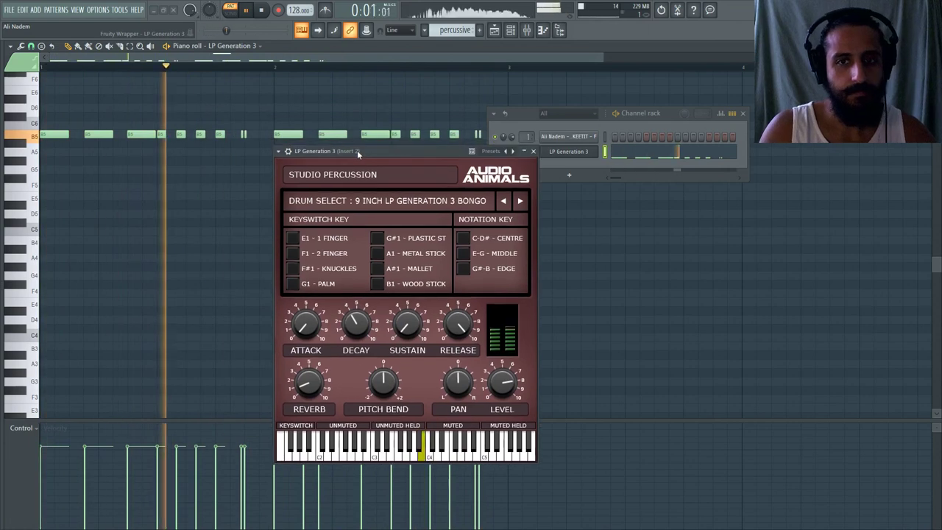
key(space)
click(561, 155)
click(563, 153)
click(528, 31)
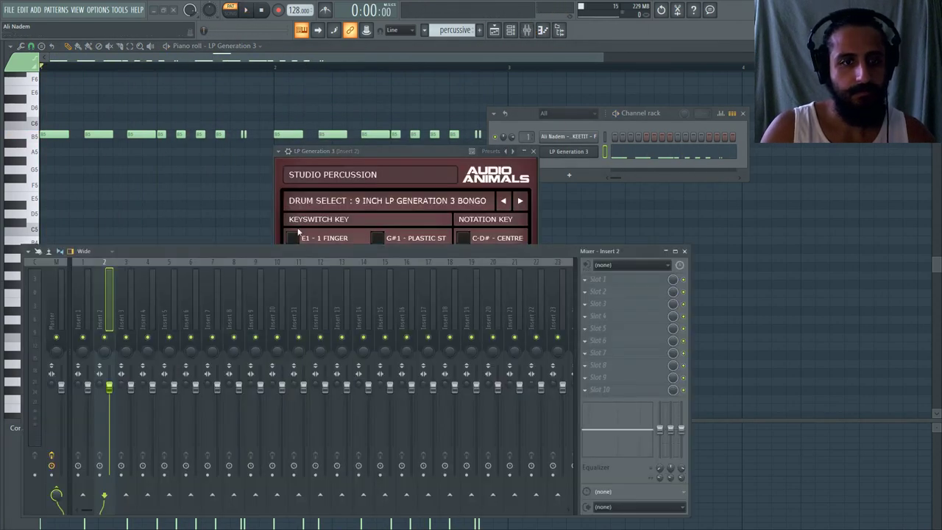
drag(296, 254, 319, 397)
drag(362, 153, 326, 65)
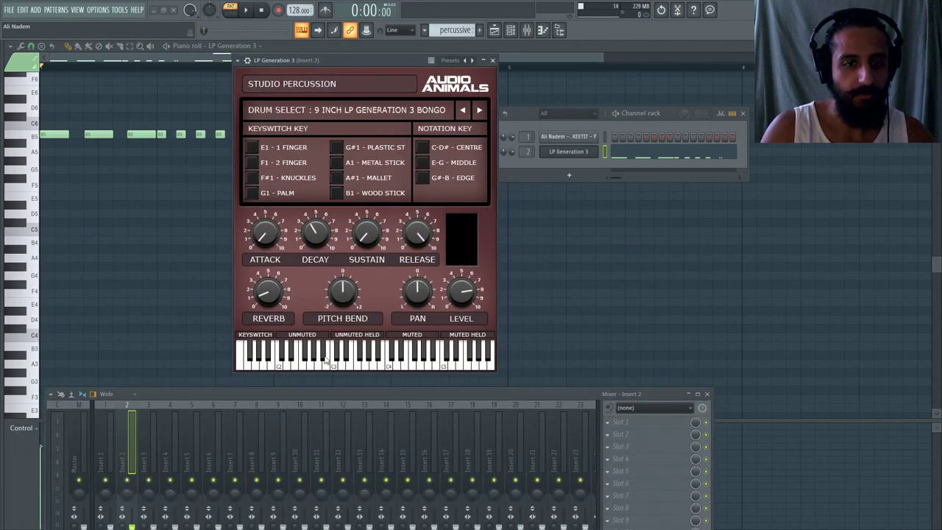
drag(328, 387, 343, 156)
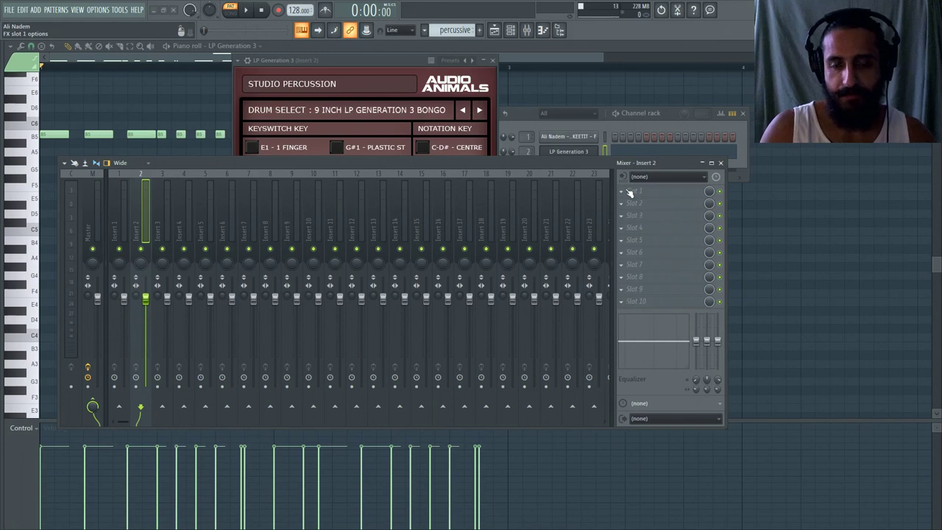
drag(568, 170, 596, 343)
click(258, 12)
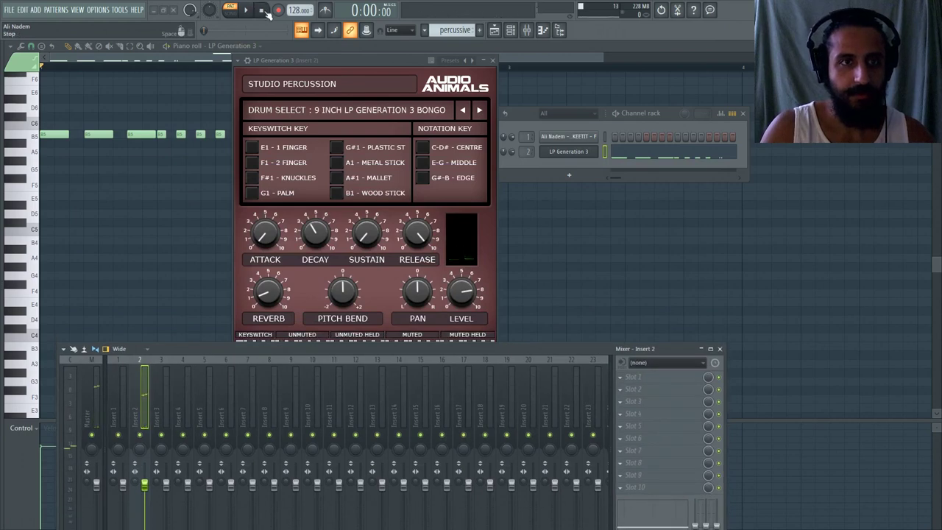
- Load Kickstart into slot 10 of mixer track Insert 2 and close the Kickstart and LP Generation 3 windows
drag(545, 349, 551, 98)
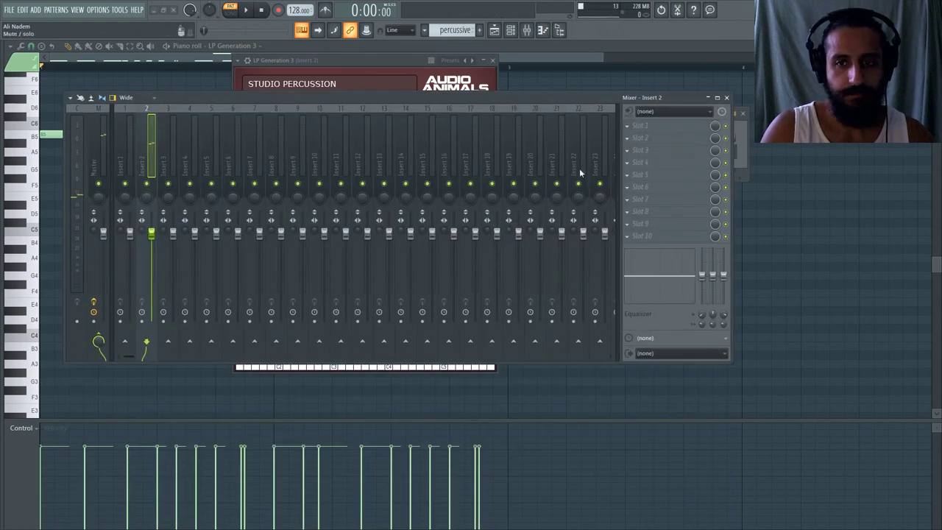
click(630, 241)
click(298, 136)
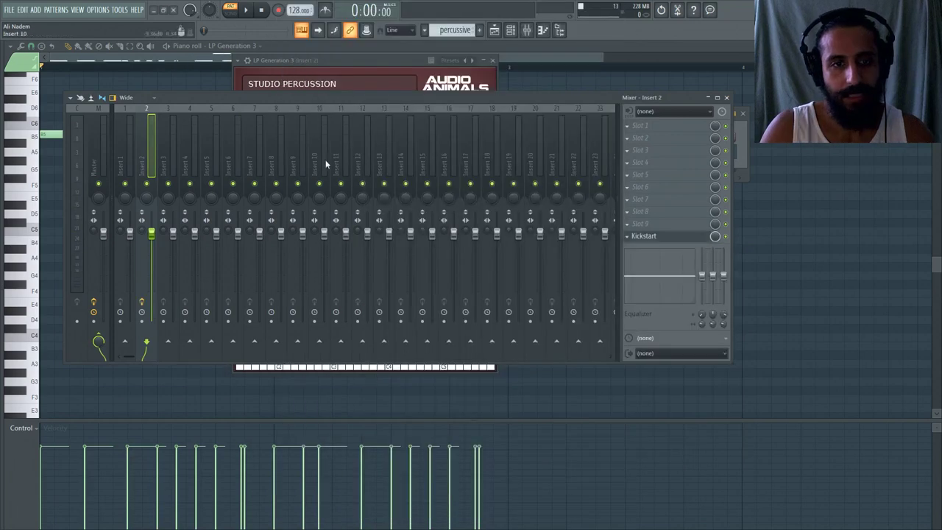
drag(316, 96, 334, 360)
drag(211, 185, 231, 175)
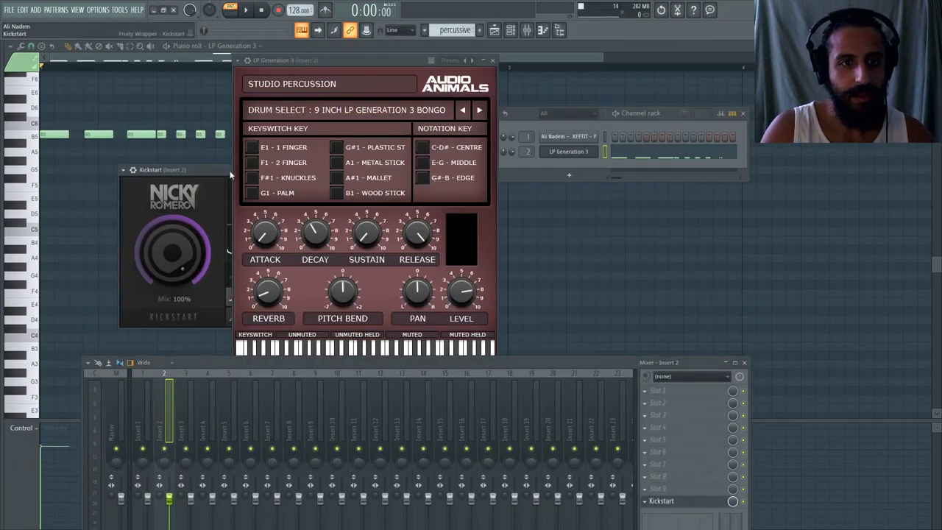
click(492, 60)
click(410, 170)
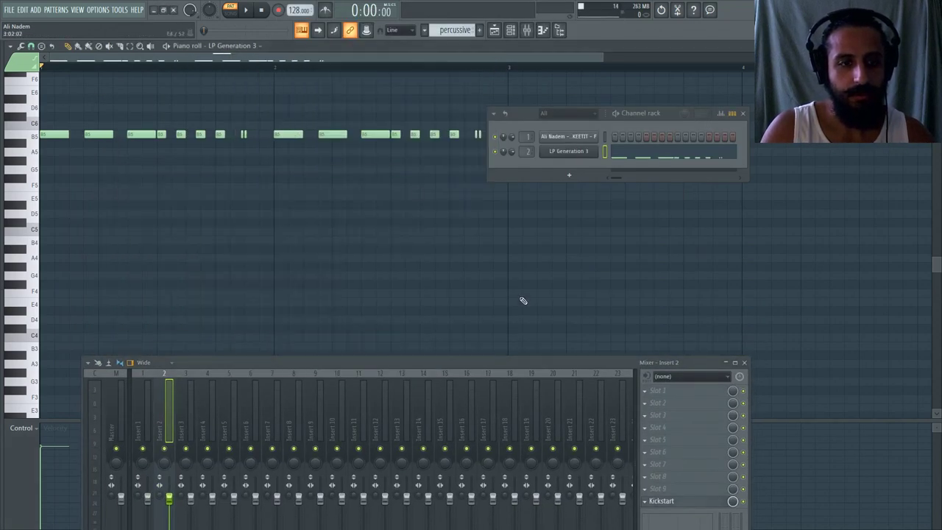
- Load CamelCrusher into slot 1 of Insert 2, apply its Filter preset and enable the compressor
click(647, 393)
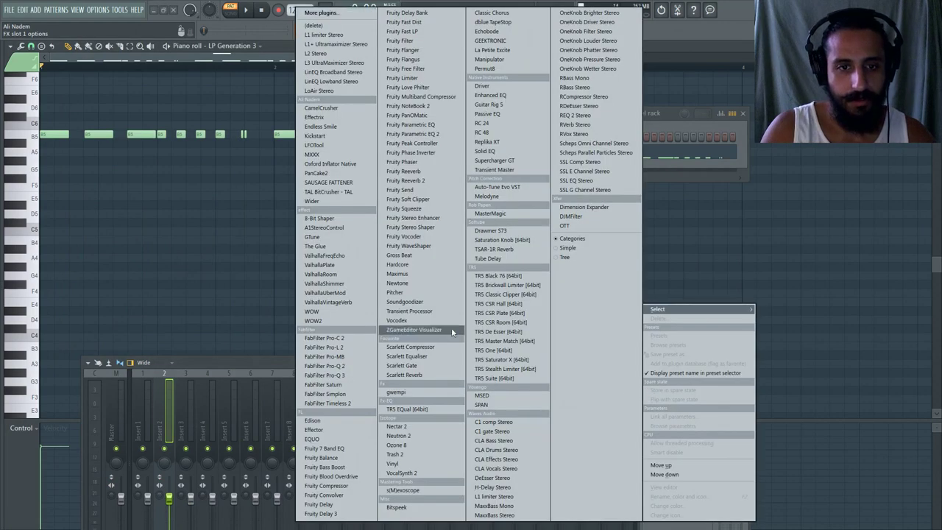
click(324, 108)
click(89, 168)
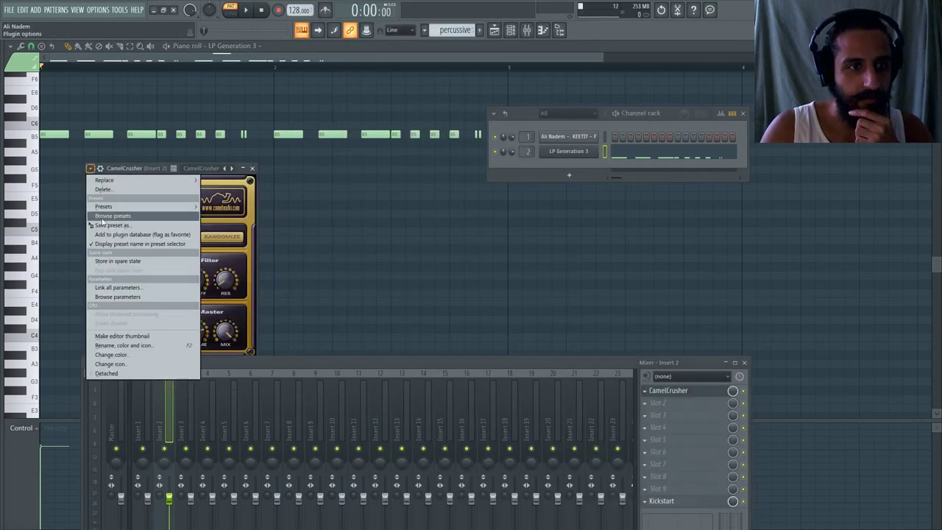
mouse_move(147, 213)
click(228, 411)
drag(182, 188, 312, 108)
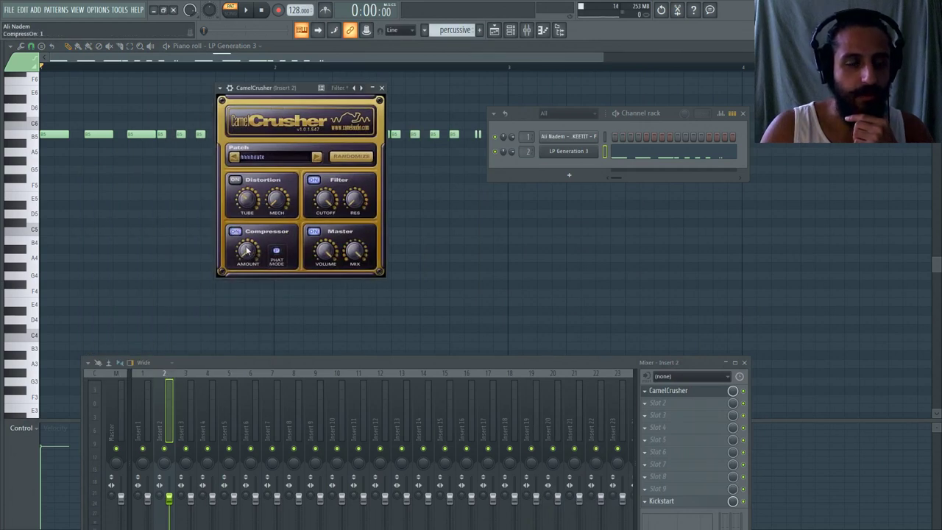
- Set CamelCrusher's compressor amount to -5 dB during playback, stop playback and open the playlist
drag(312, 362, 318, 313)
key(space)
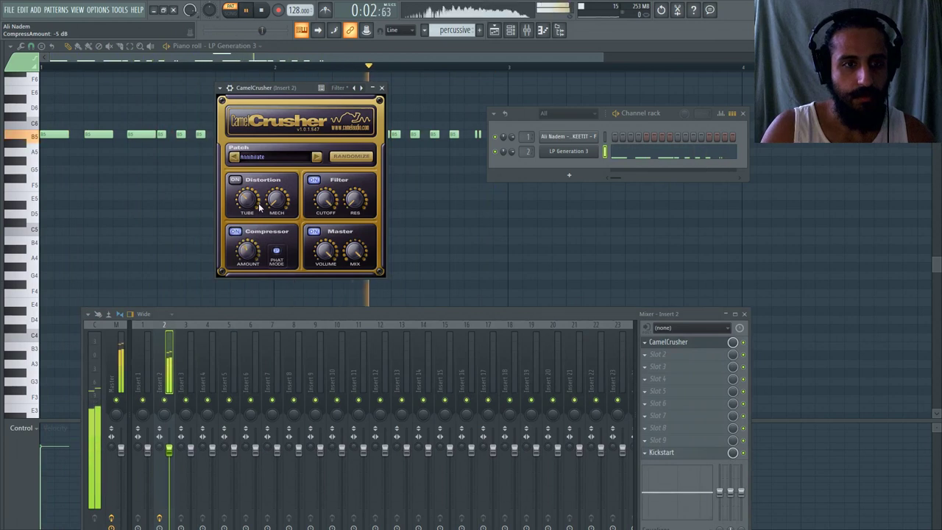
click(493, 31)
key(space)
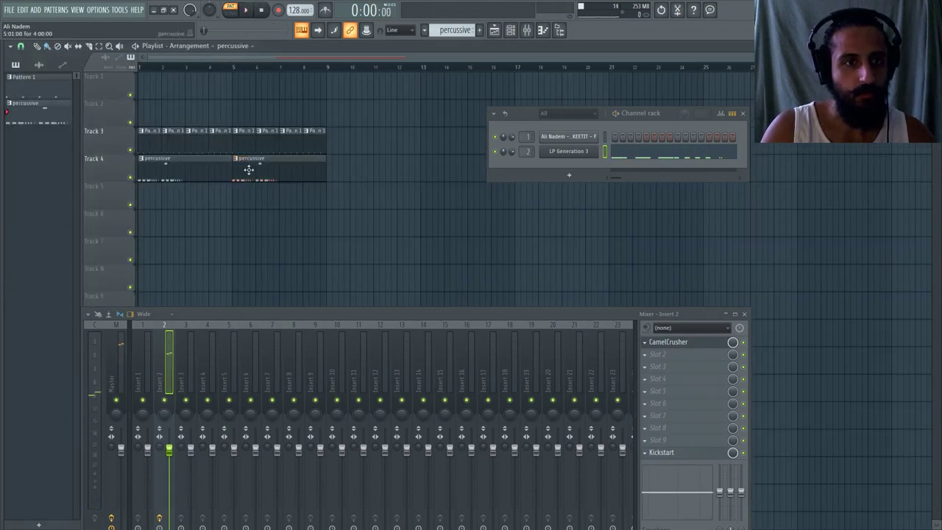
- Open the percussive pattern's LP Generation 3 notes and duplicate the two-bar rhythm into bars 3 and 4
double_click(210, 165)
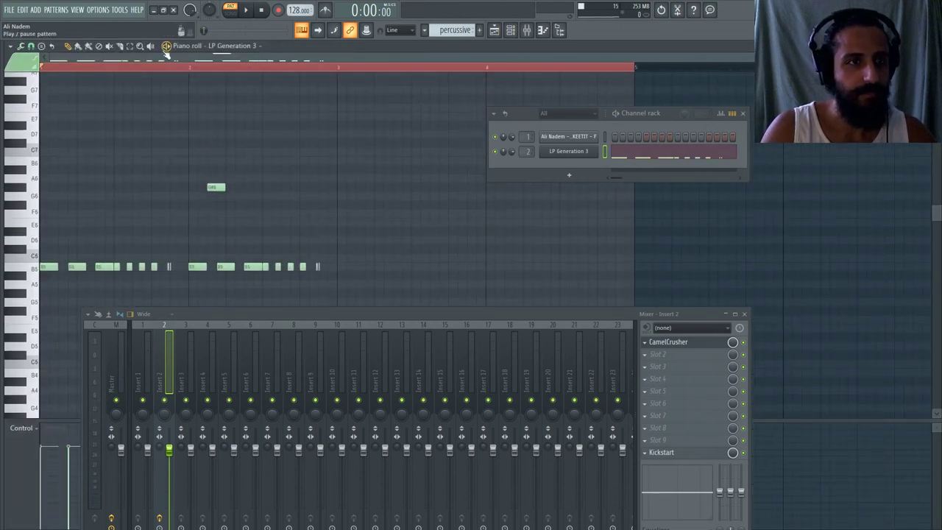
key(ctrl+a)
drag(85, 268, 373, 260)
key(ctrl+d)
key(space)
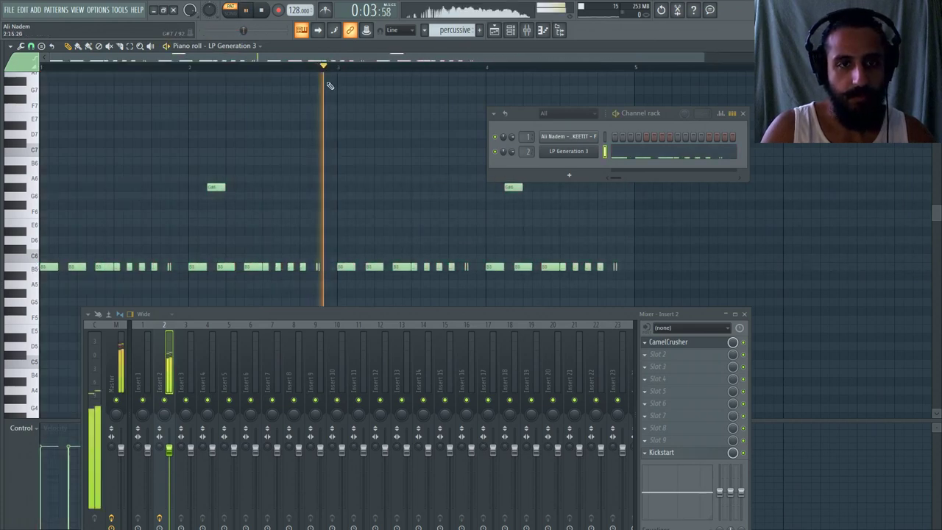
- Play back the extended pattern and examine the duplicated notes through bar 4
scroll(335, 92, down, 2)
scroll(500, 231, up, 1)
scroll(542, 239, up, 2)
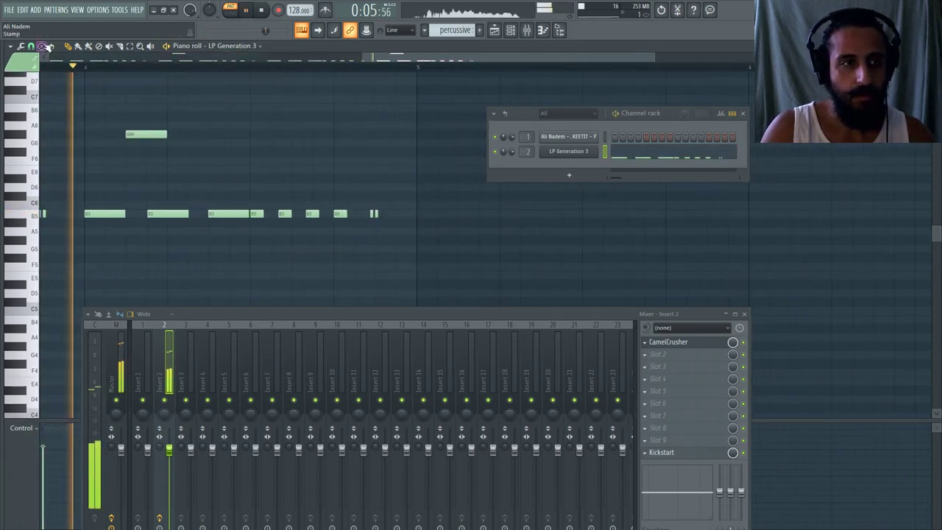
click(32, 45)
click(53, 178)
key(space)
key(space)
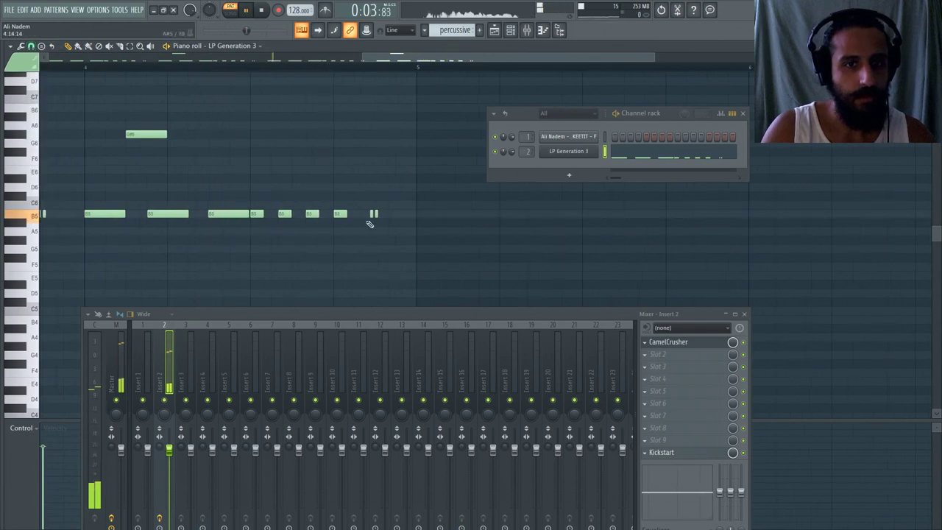
scroll(380, 220, down, 3)
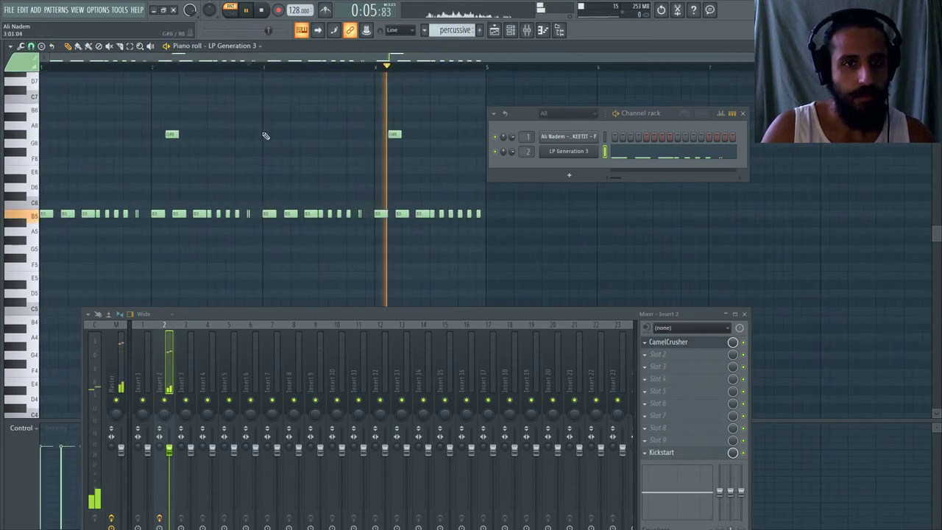
key(space)
- Show LP Generation 3's channel settings, audition the rhythm with a lowered channel pitch, and reset the pitch to its default
click(565, 151)
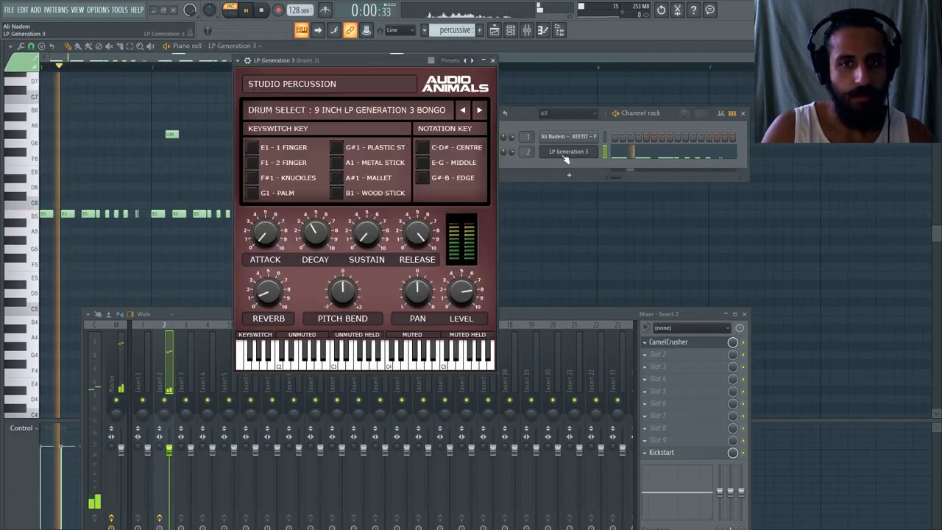
click(252, 66)
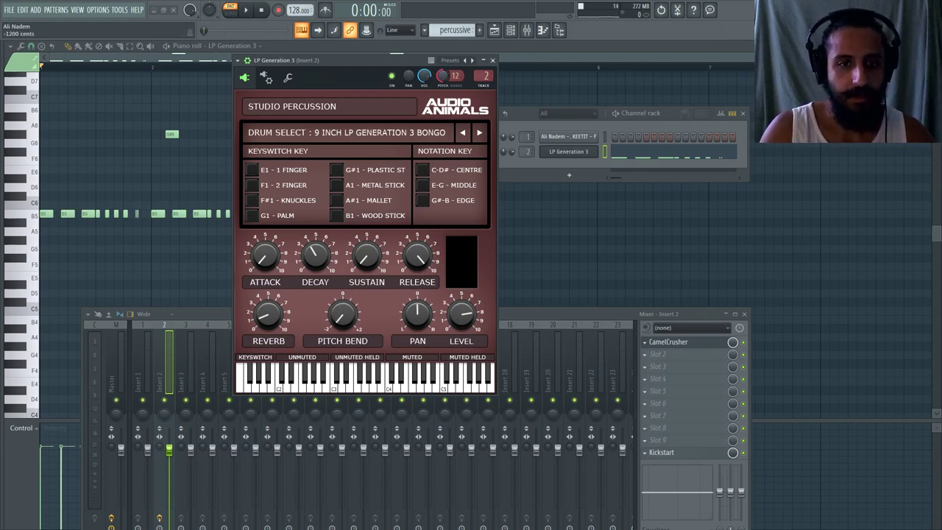
right_click(442, 76)
click(457, 83)
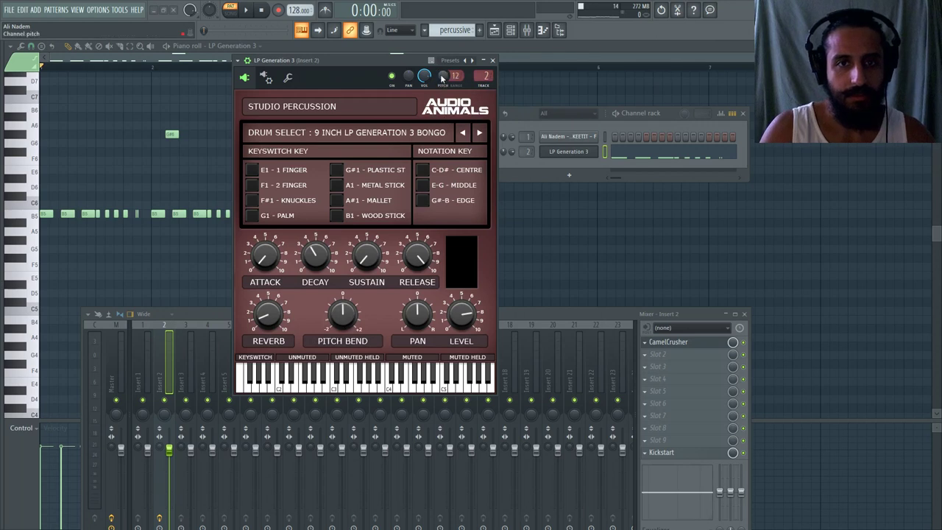
key(space)
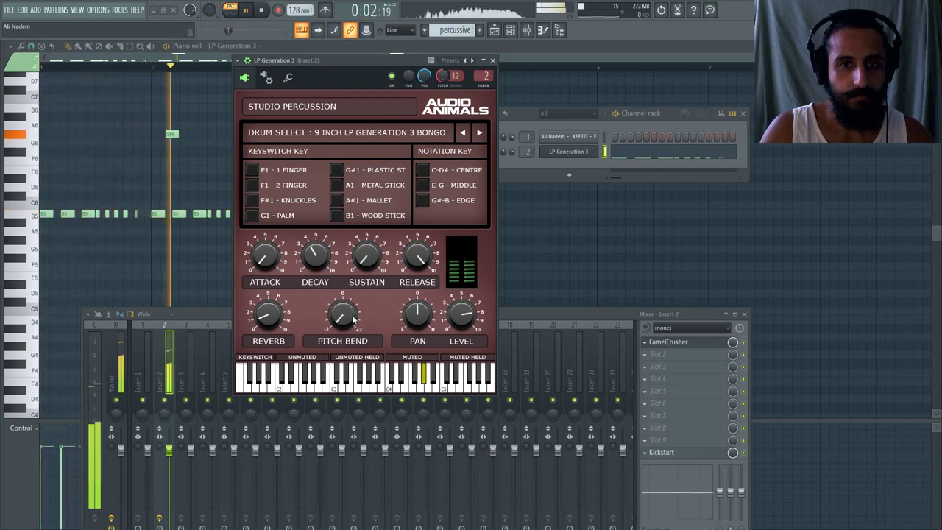
right_click(442, 77)
click(453, 85)
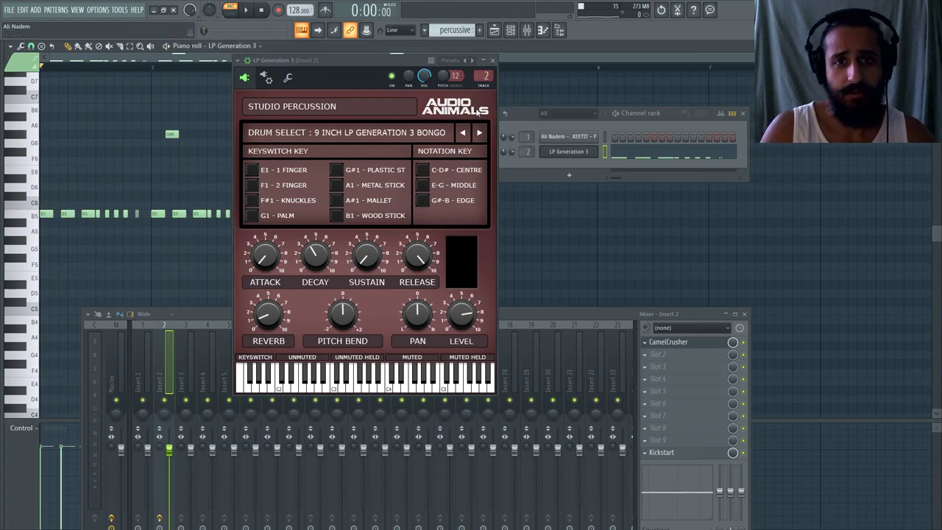
- Open the event editor for LP Generation 3's channel pitch and arrange the plugin, channel rack and mixer windows clear of it
right_click(443, 78)
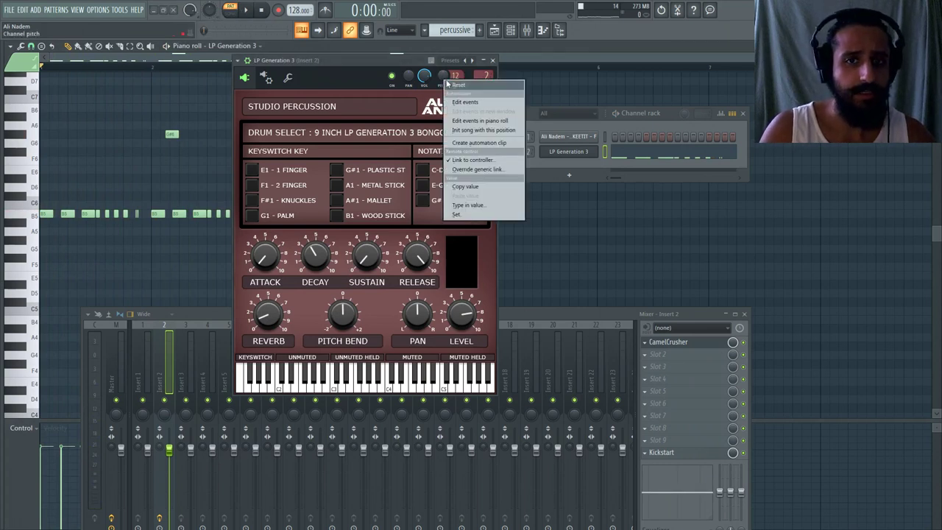
click(479, 104)
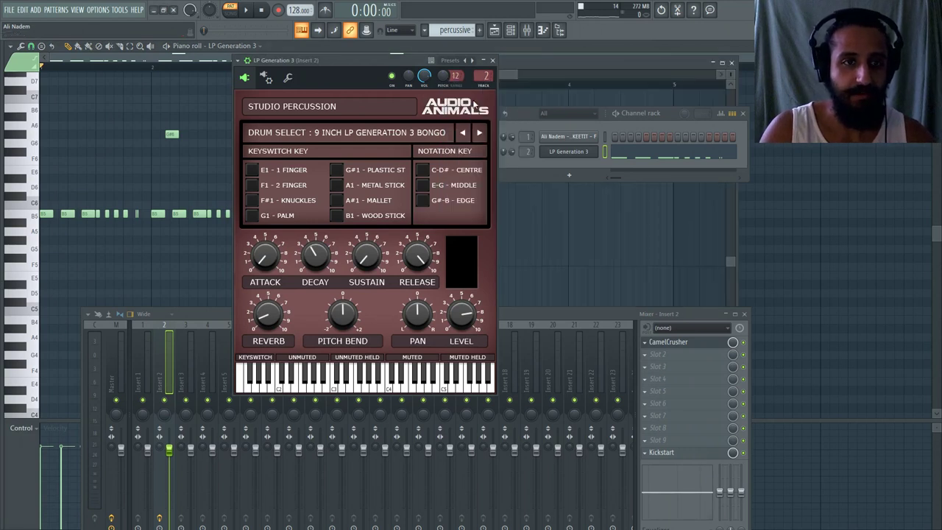
click(492, 60)
drag(508, 63, 373, 63)
drag(525, 114, 698, 139)
drag(517, 313, 576, 494)
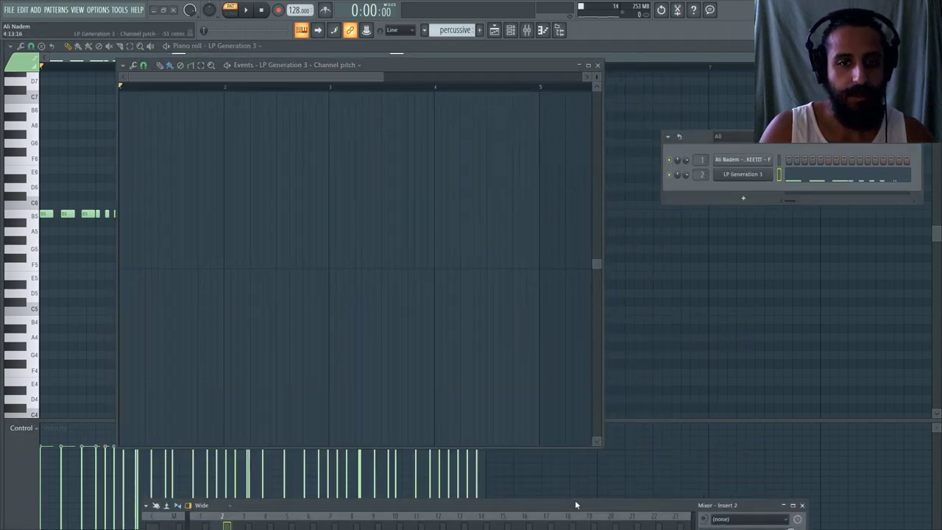
scroll(311, 183, down, 3)
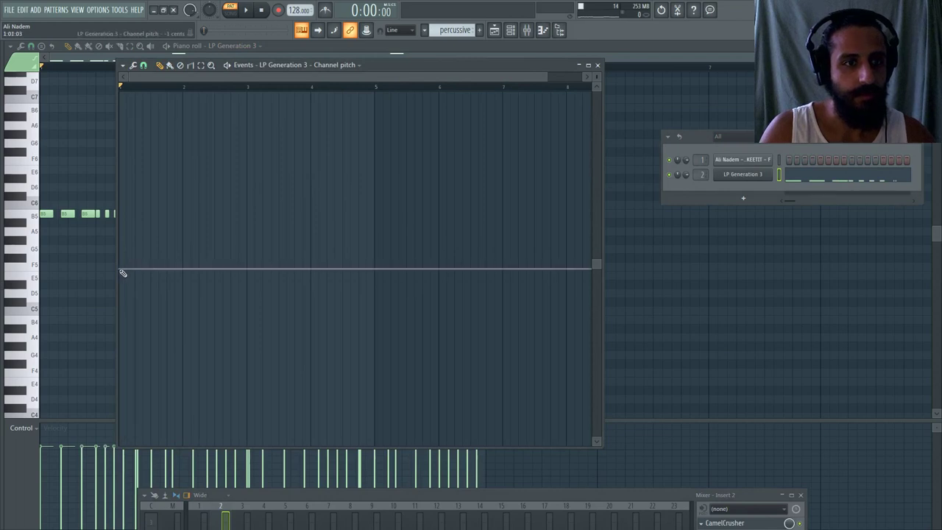
- Try drawing a falling channel pitch slide in the second half of bar 1 during playback, and undo it
key(space)
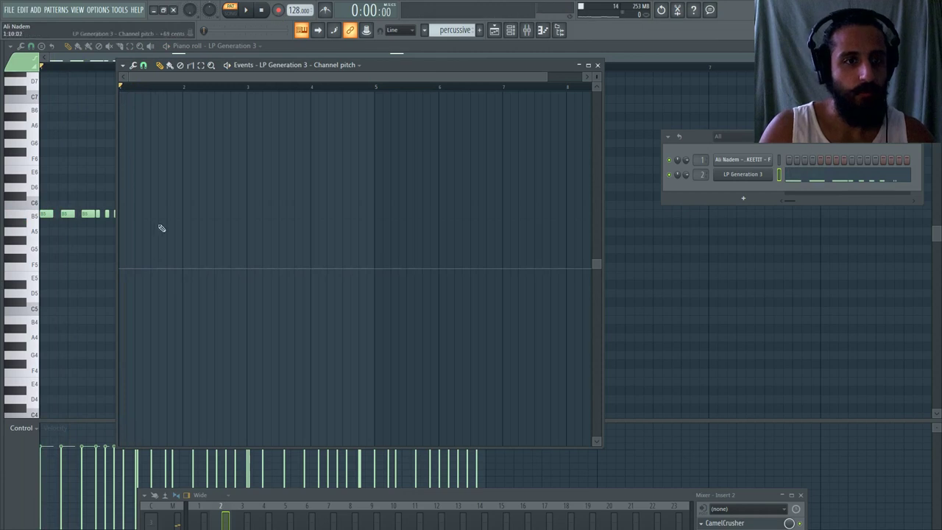
scroll(131, 243, up, 3)
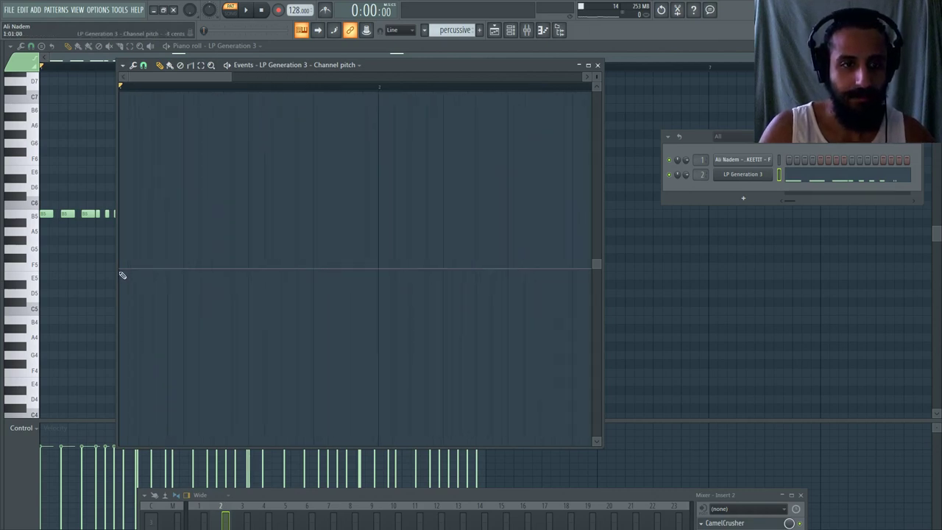
key(space)
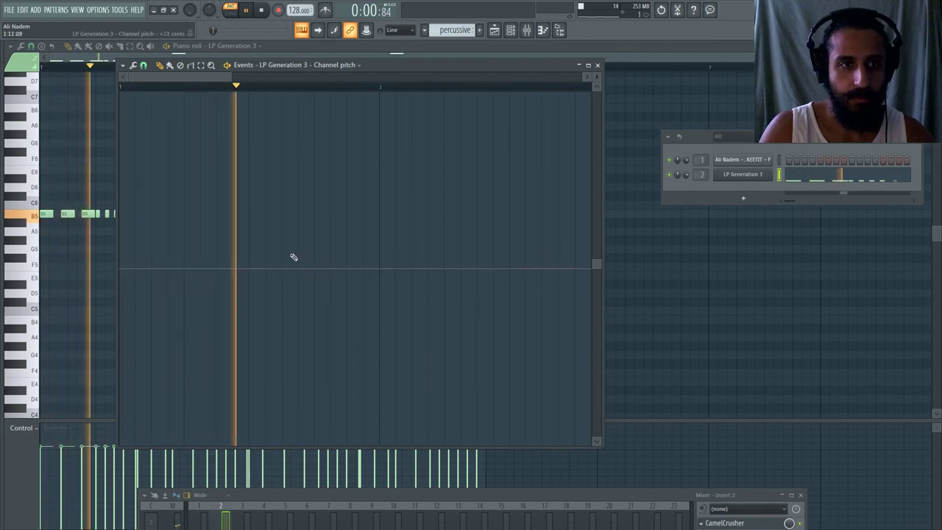
key(space)
key(space)
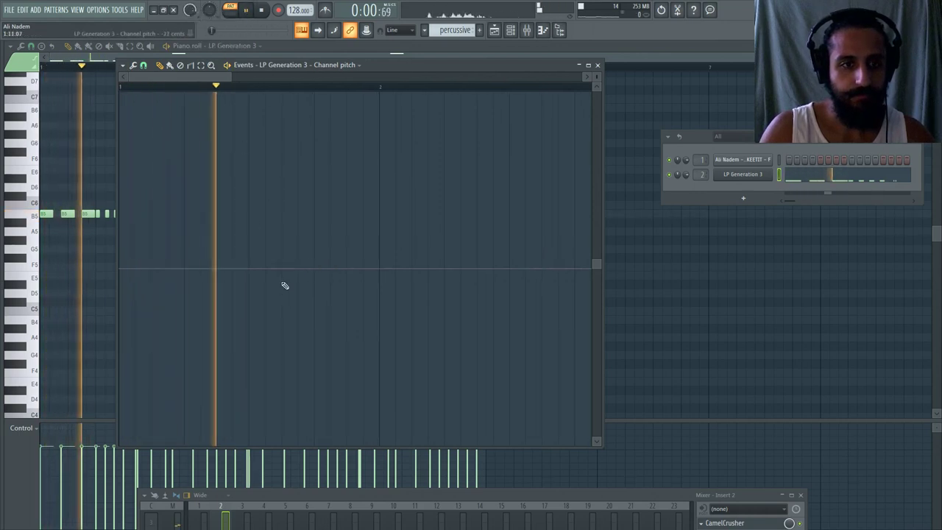
mouse_move(251, 270)
mouse_down()
mouse_move(291, 383)
mouse_move(290, 453)
mouse_move(306, 460)
mouse_move(301, 399)
mouse_up()
key(ctrl+z)
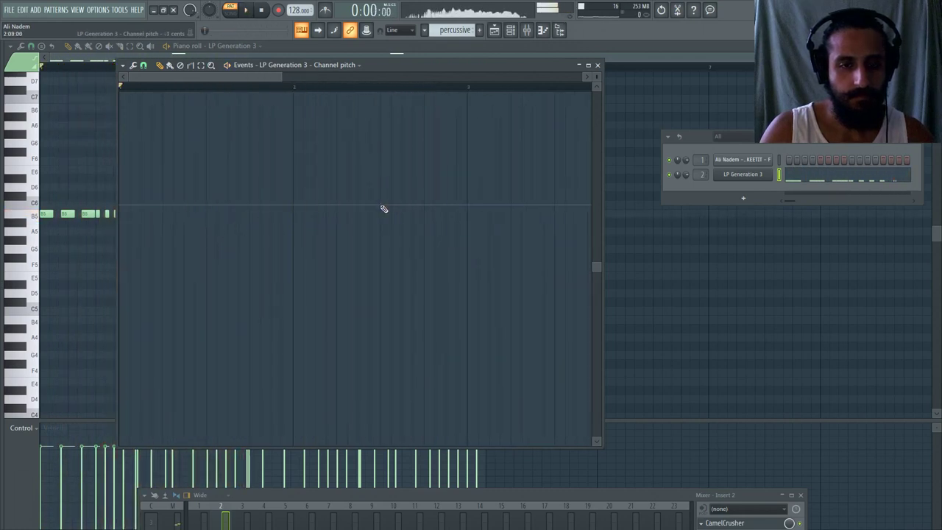
- Draw a rising channel pitch ramp across the second half of bar 2, returning to zero at bar 3
mouse_move(384, 207)
mouse_down()
mouse_move(466, 13)
mouse_move(481, 8)
mouse_move(453, 70)
mouse_move(453, 116)
mouse_move(459, 56)
mouse_move(467, 77)
mouse_move(461, 247)
mouse_move(474, 353)
mouse_up()
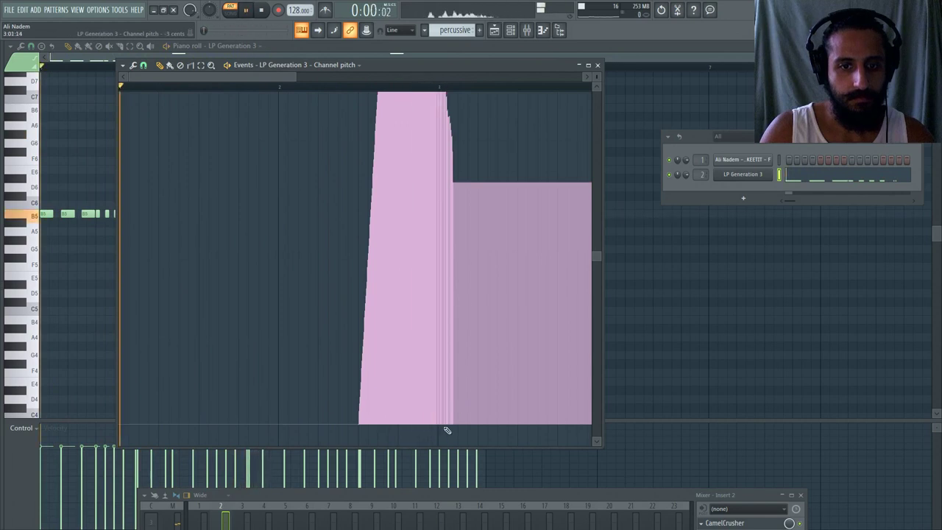
mouse_move(447, 430)
mouse_down()
mouse_move(439, 425)
mouse_move(449, 427)
mouse_up()
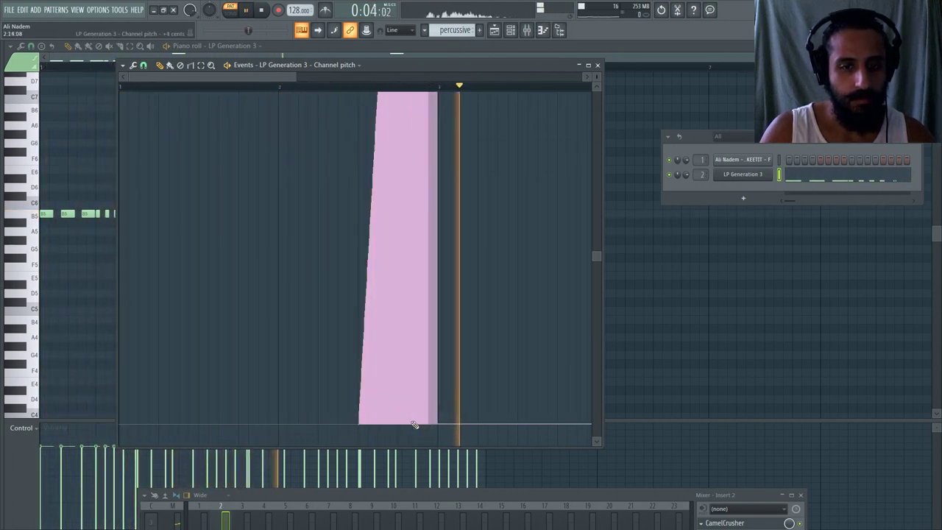
scroll(446, 420, down, 2)
scroll(508, 324, down, 1)
scroll(516, 262, up, 1)
drag(597, 76, 597, 59)
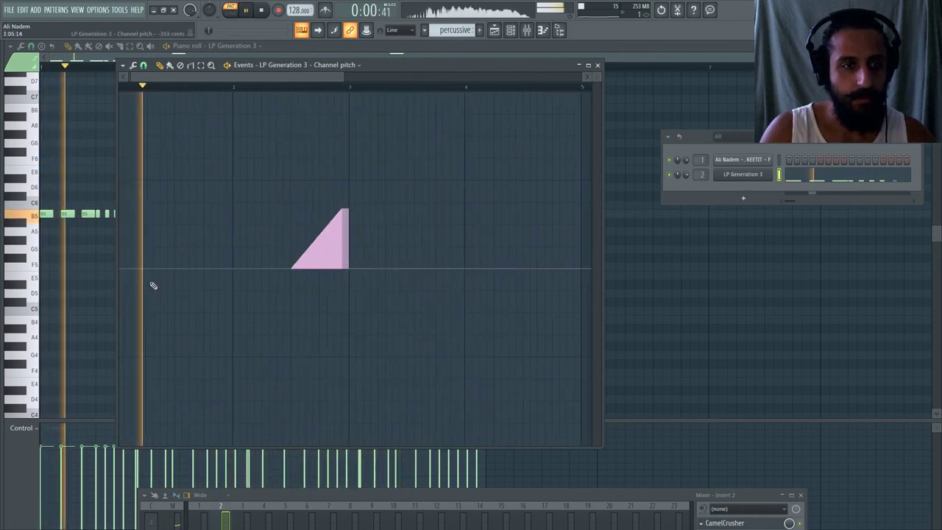
- Draw short channel pitch drops to the lowest value just before the middle of bars 1, 2 and 3, each returning to zero
key(space)
key(space)
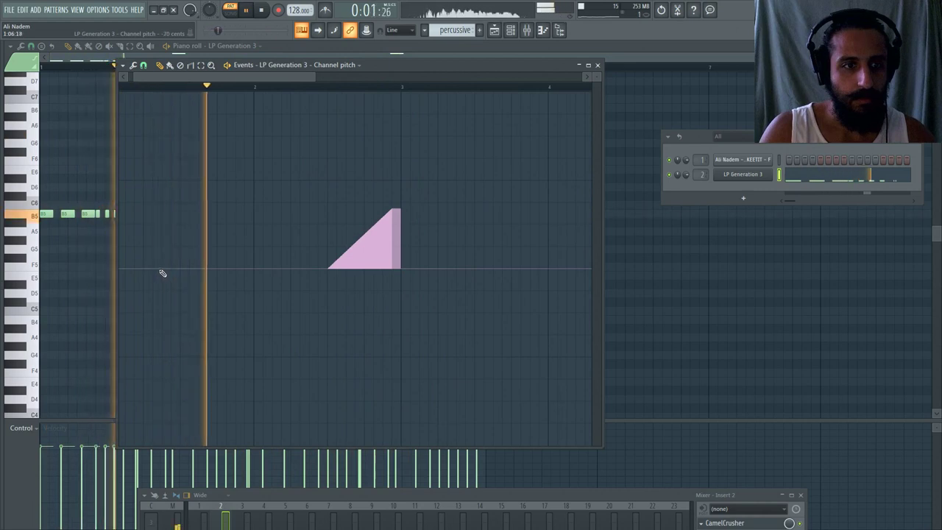
mouse_move(163, 273)
mouse_down()
mouse_move(164, 458)
mouse_move(173, 460)
mouse_move(160, 267)
mouse_move(185, 273)
mouse_up()
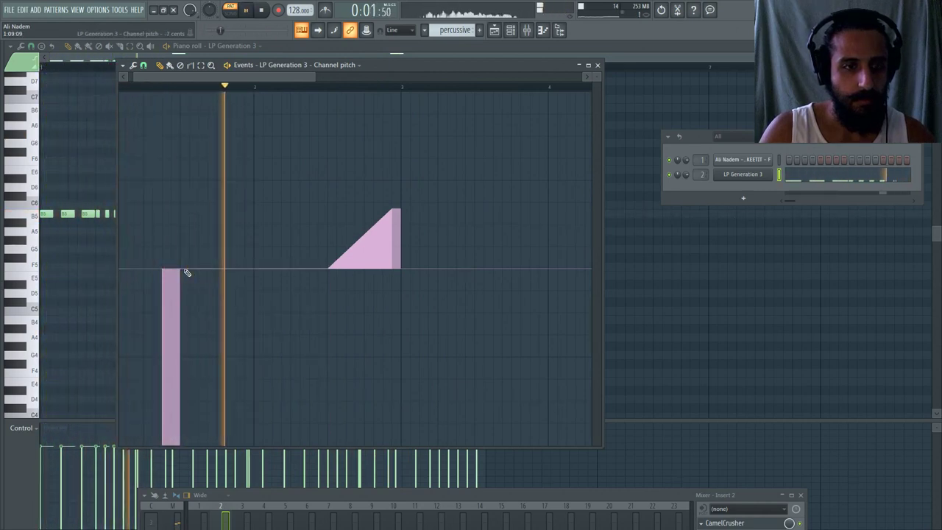
drag(313, 438, 316, 466)
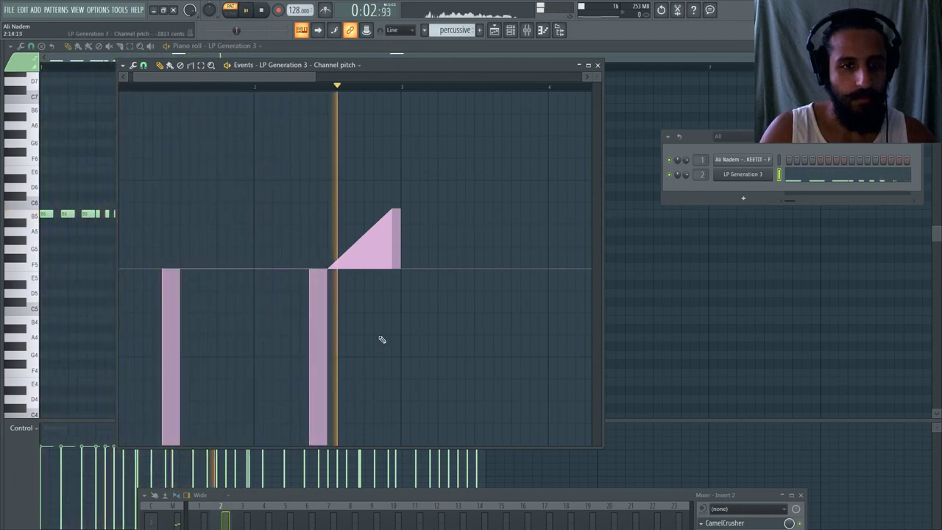
drag(446, 434, 453, 449)
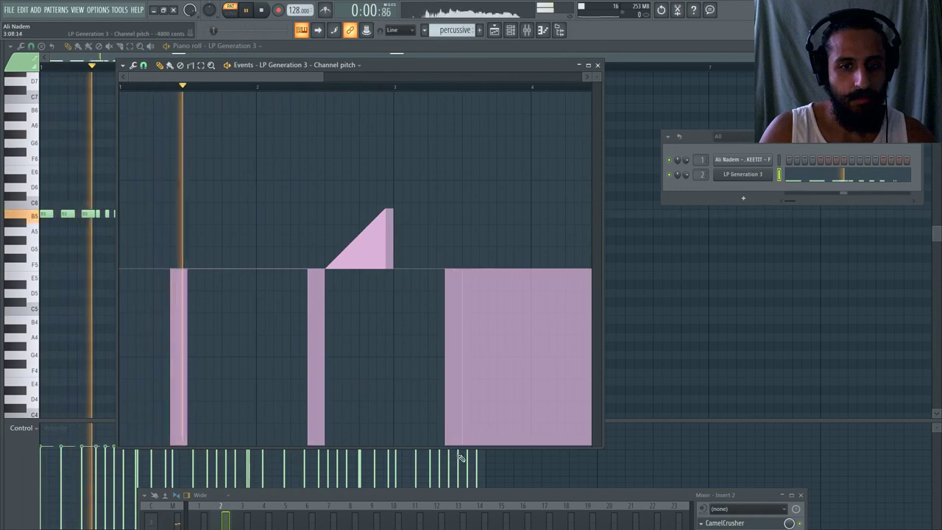
click(468, 272)
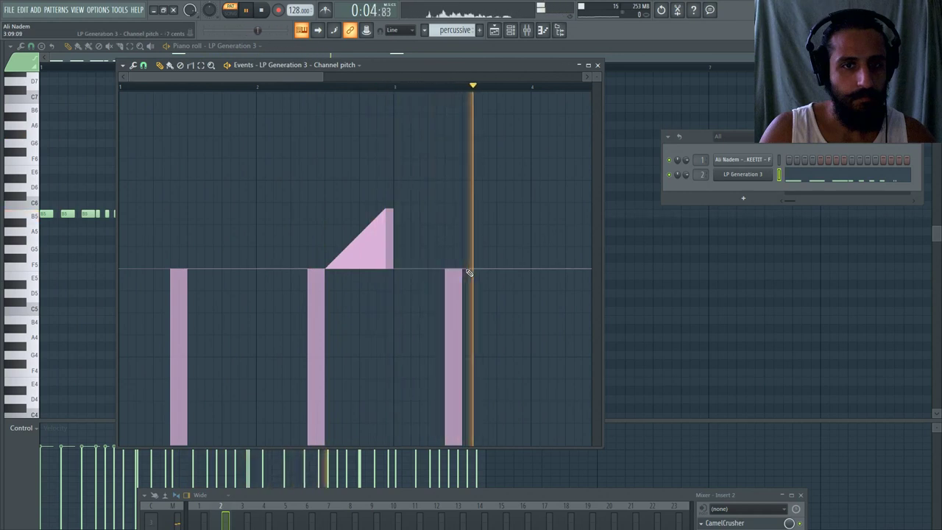
- Draw a falling channel pitch ramp from zero to the lowest value across the second half of bar 4
scroll(469, 270, up, 3)
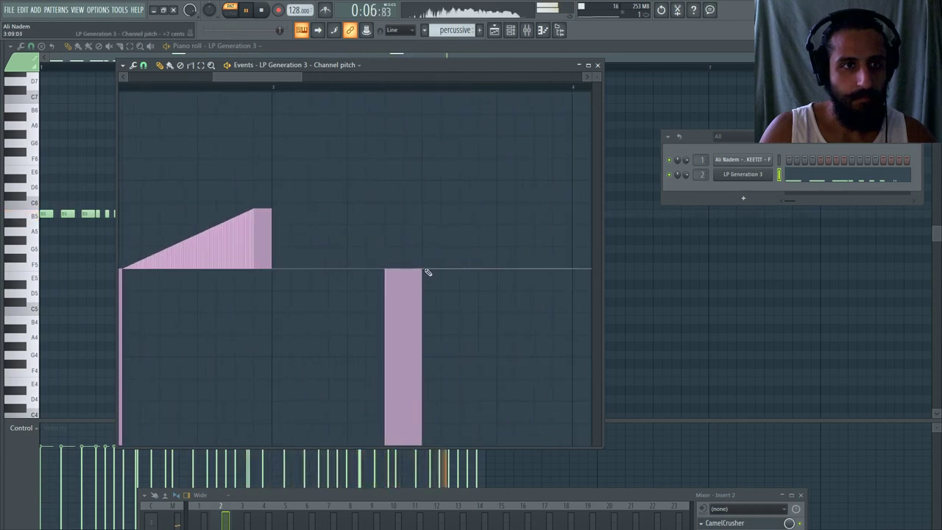
scroll(344, 268, down, 3)
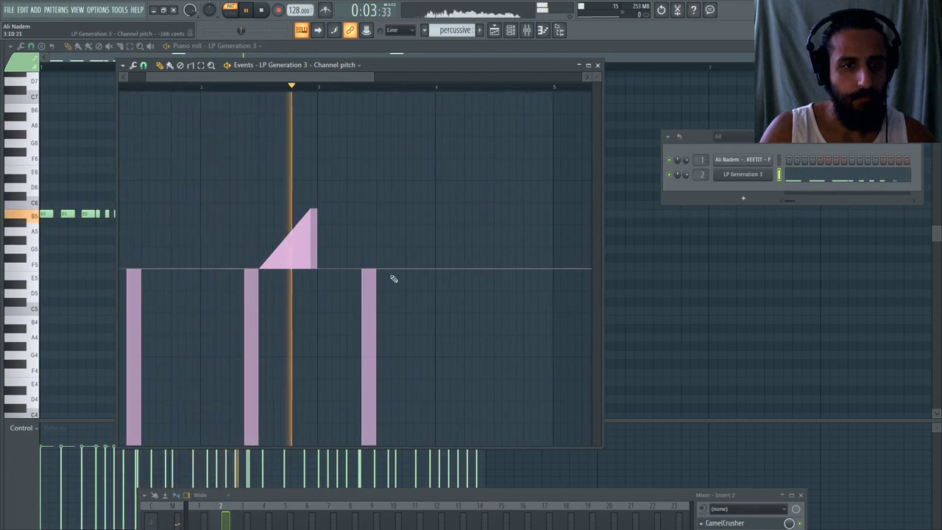
scroll(398, 275, up, 1)
scroll(416, 279, down, 1)
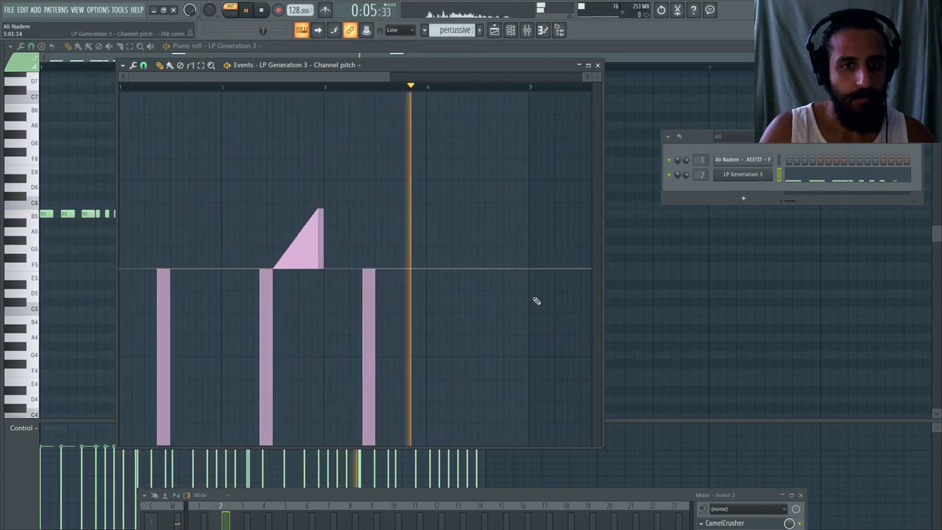
scroll(508, 287, up, 1)
drag(471, 273, 517, 475)
scroll(446, 311, down, 2)
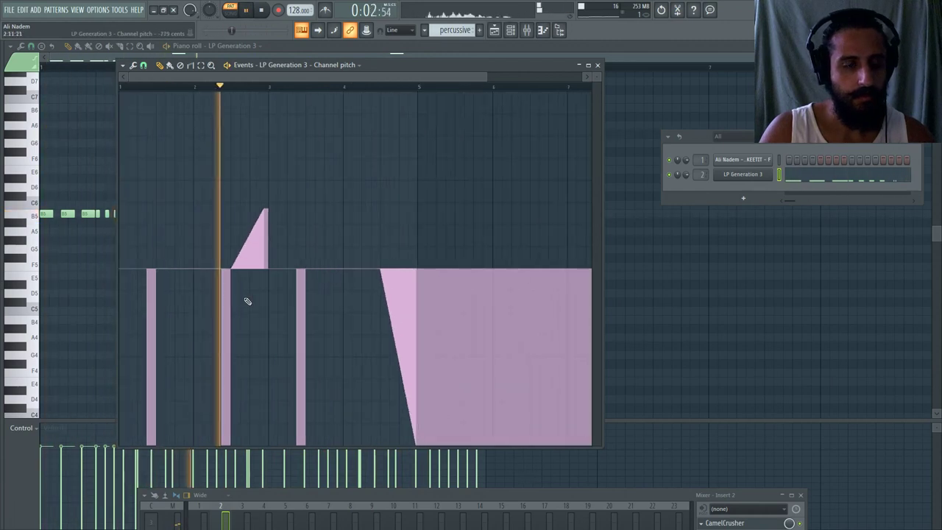
- Check LP Generation 3 and the bar 4 pitch slide during playback, and return to the playlist
click(743, 175)
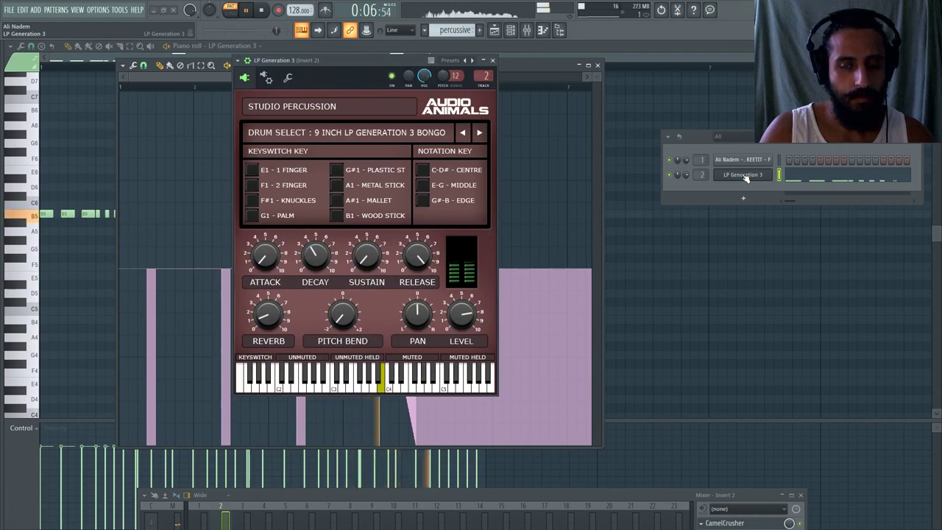
click(743, 175)
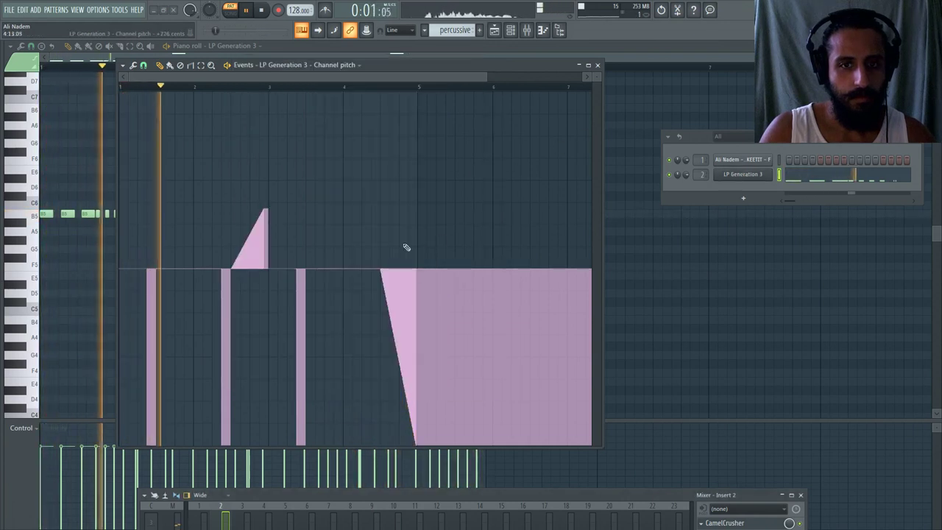
click(361, 86)
scroll(367, 162, up, 2)
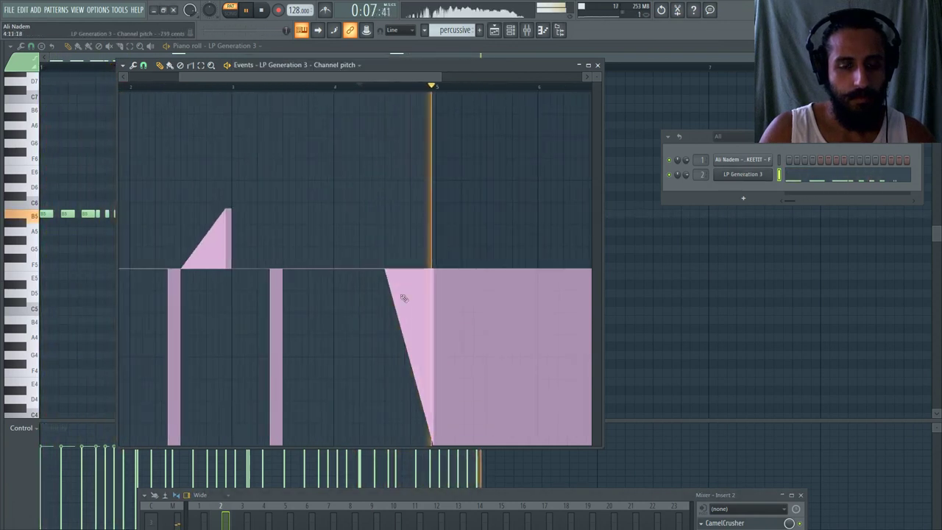
key(space)
key(space)
click(495, 31)
key(space)
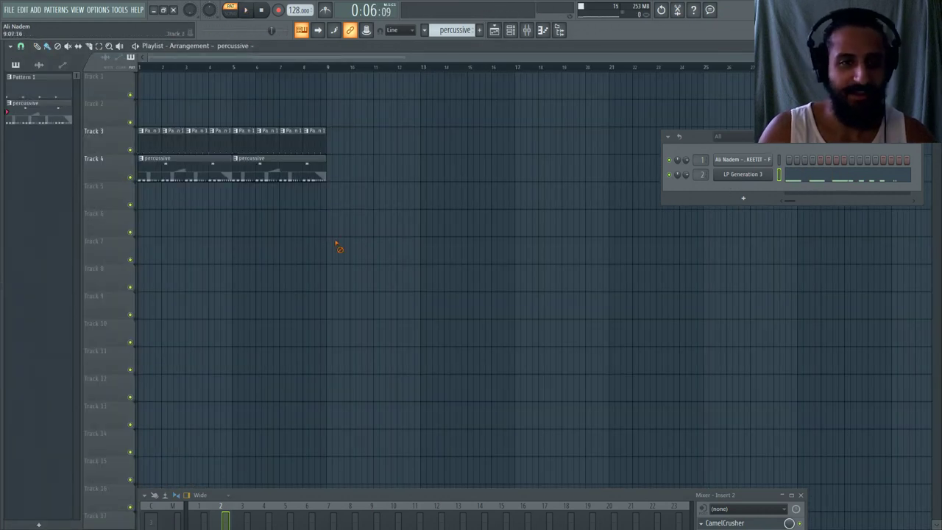
- Add Fruity Parametric EQ 2 to the second effect slot of mixer Insert 2 and load its 20Hz - 18kHz cut preset
drag(540, 491, 535, 259)
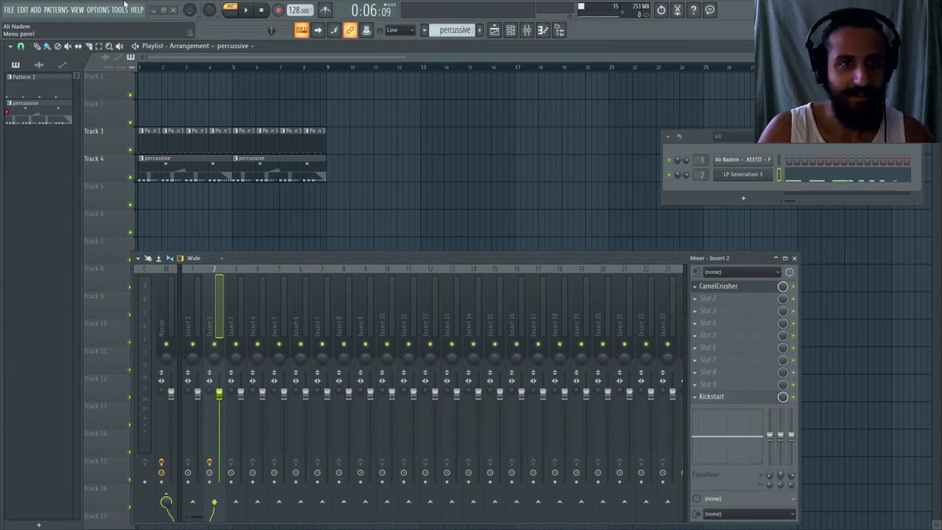
click(694, 298)
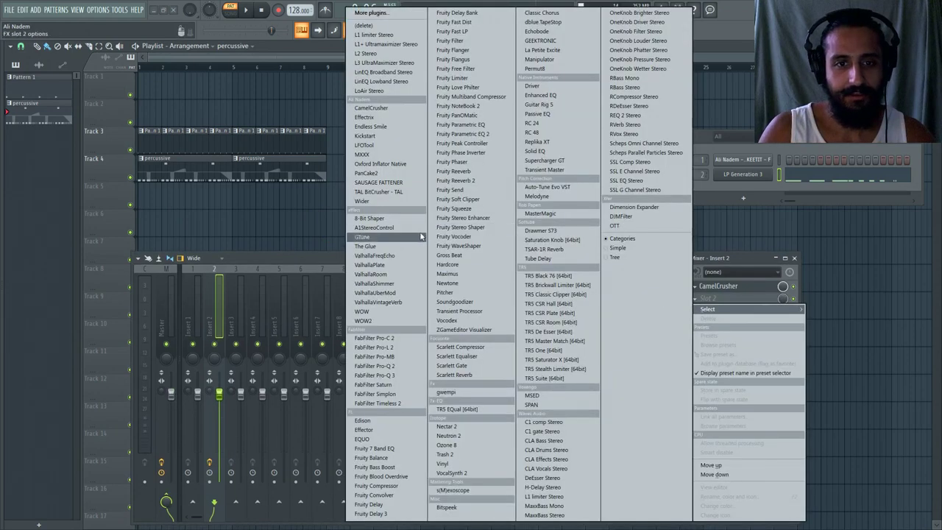
click(462, 134)
drag(448, 257, 517, 352)
click(104, 181)
mouse_move(144, 219)
click(235, 263)
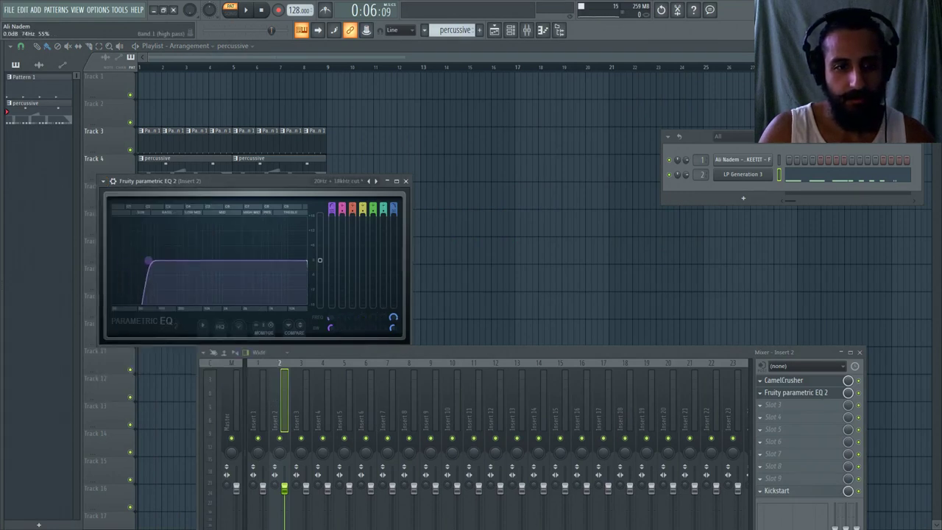
- Raise the EQ's low-cut frequency on Insert 2 during pattern playback and play the arrangement from bar 1
key(space)
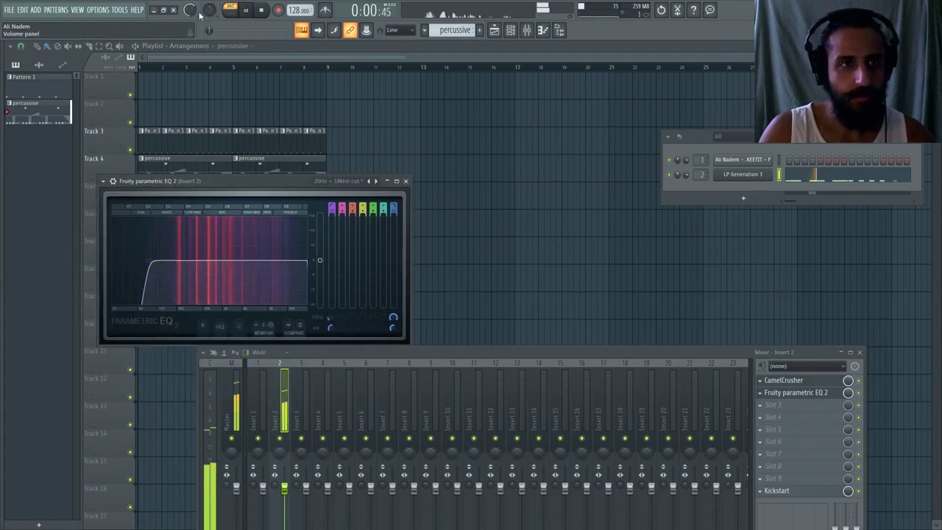
mouse_move(155, 264)
mouse_down()
mouse_move(114, 261)
mouse_move(153, 261)
mouse_up()
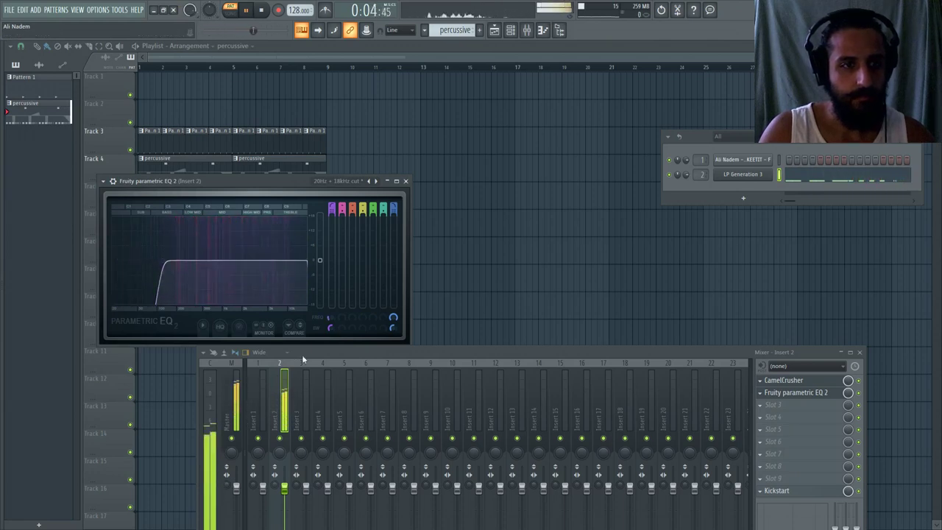
drag(385, 352, 390, 233)
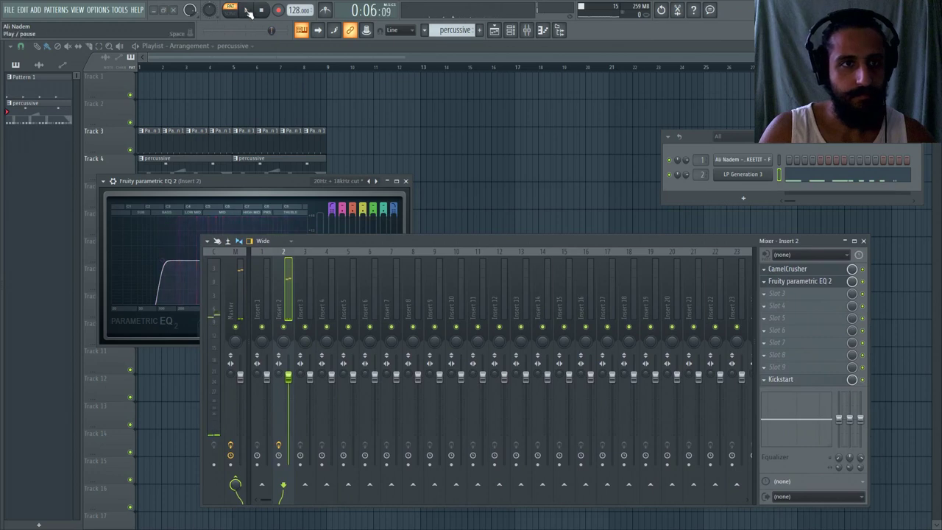
click(139, 67)
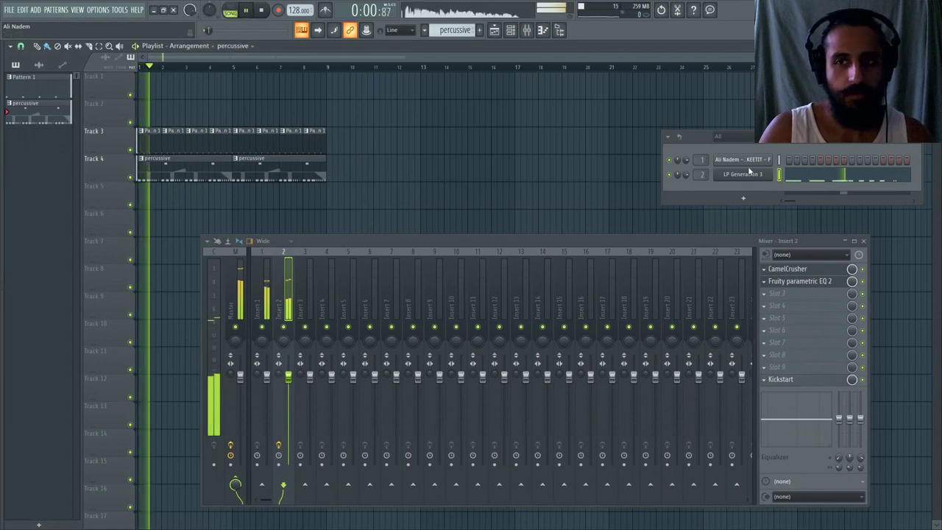
- Replace the kick channel's sample with the Big Kick - ESSKEETIT - G file, audition it in the arrangement, and close the sampler
click(743, 161)
drag(390, 241, 483, 332)
drag(116, 155, 376, 120)
click(274, 129)
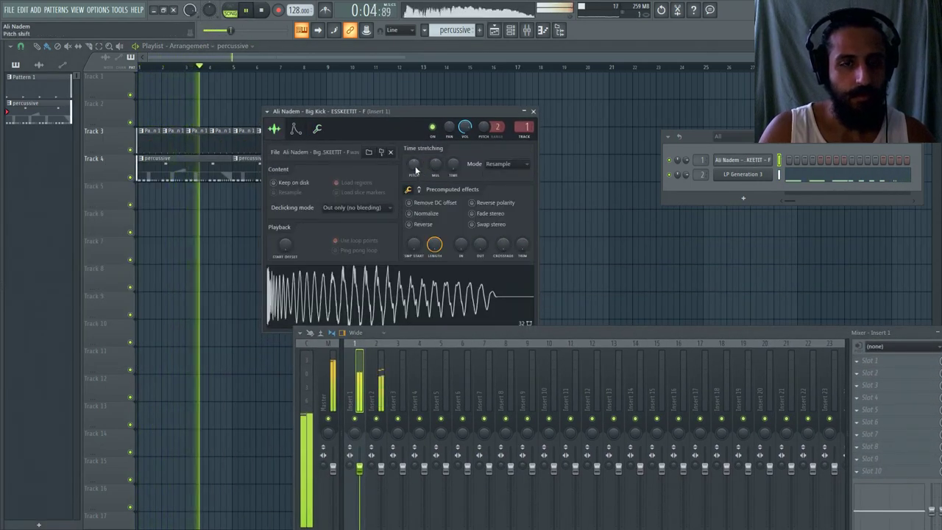
drag(2, 151, 120, 162)
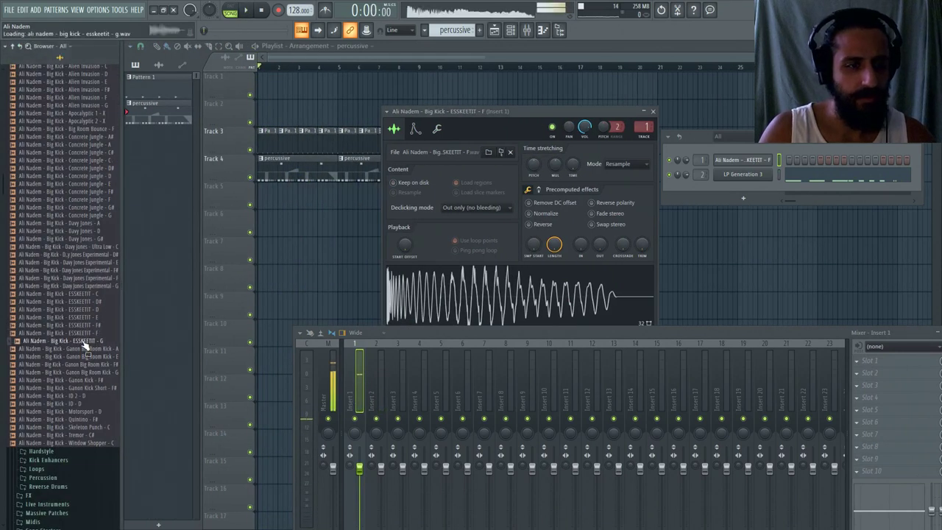
drag(465, 301, 472, 317)
key(space)
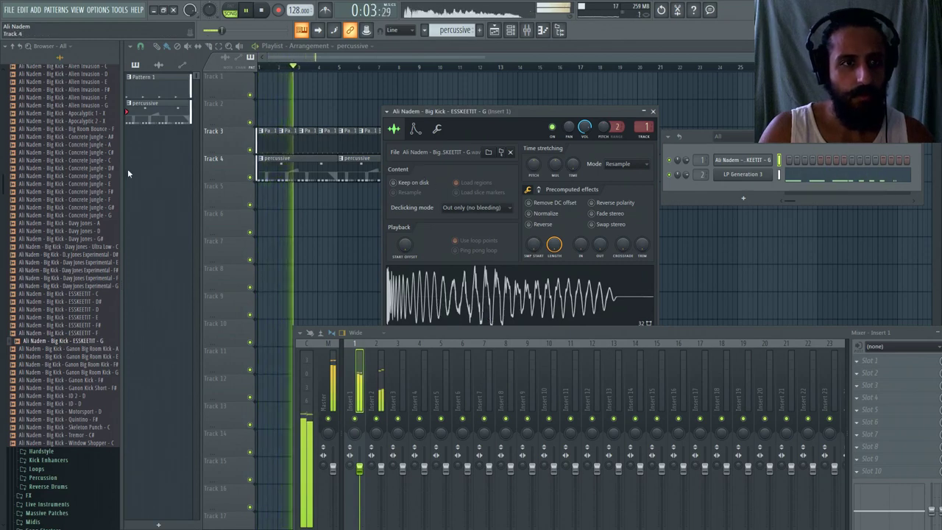
drag(119, 168, 6, 166)
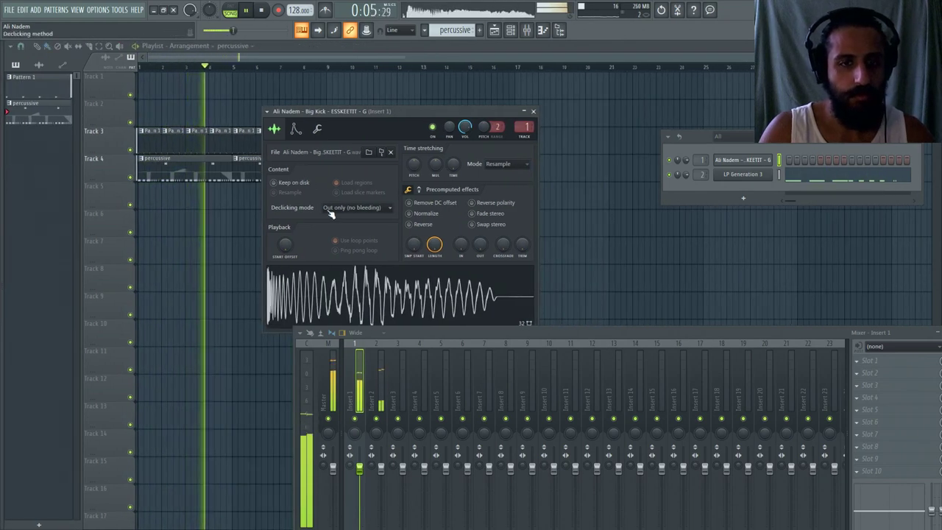
click(532, 111)
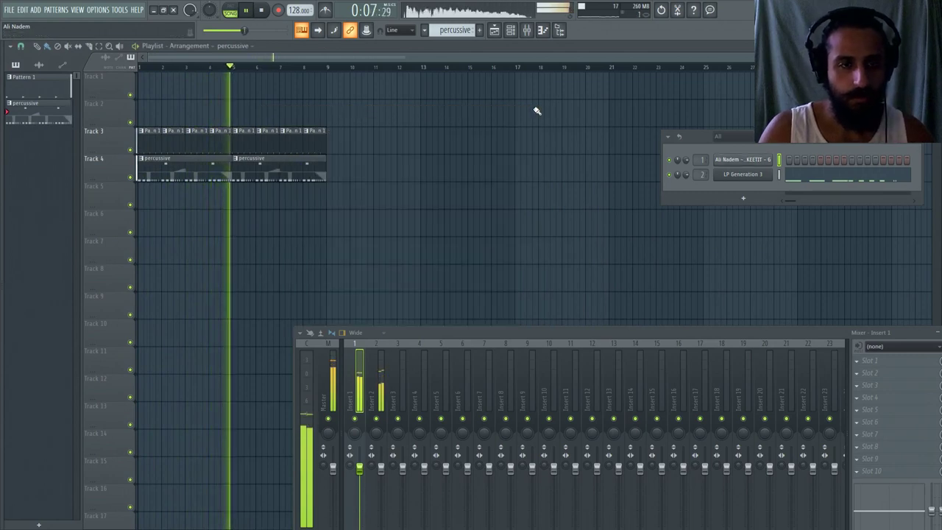
- Check LP Generation 3 while the arrangement plays with the new kick, and return to the playlist
click(766, 174)
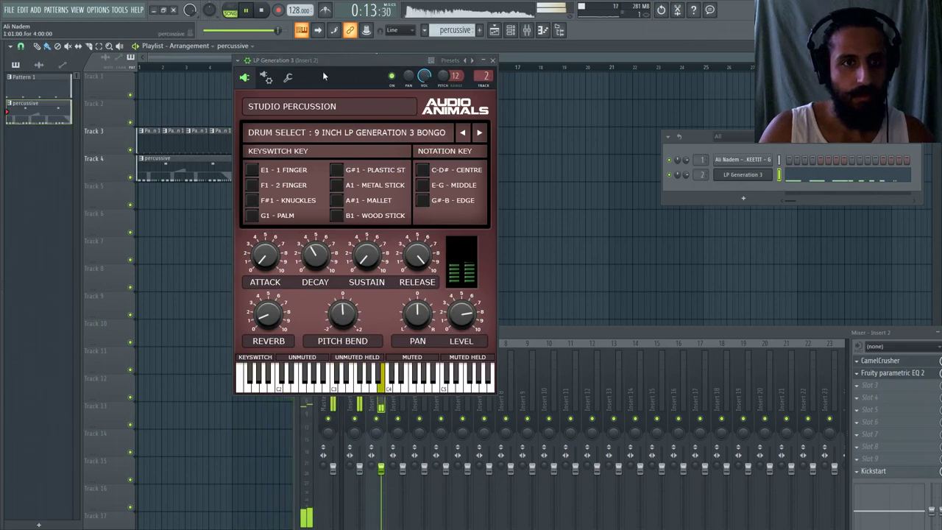
drag(322, 72, 539, 147)
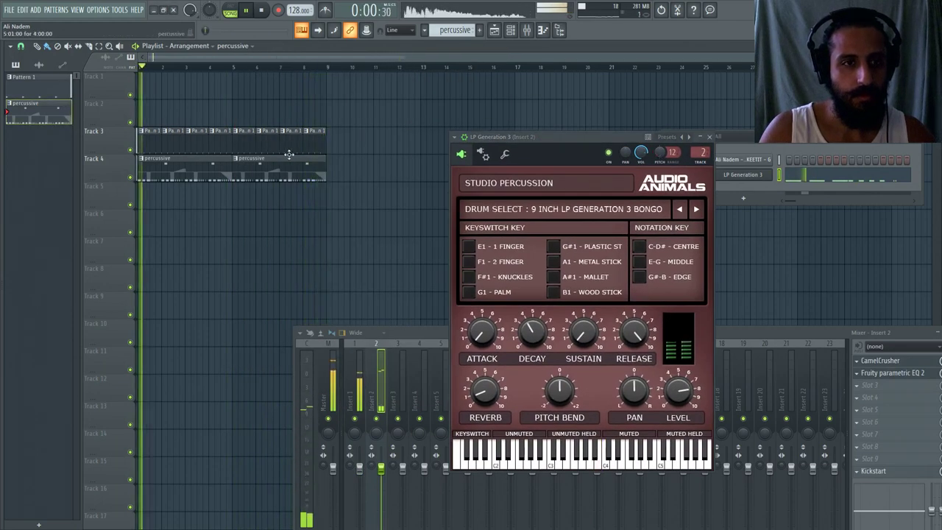
click(263, 11)
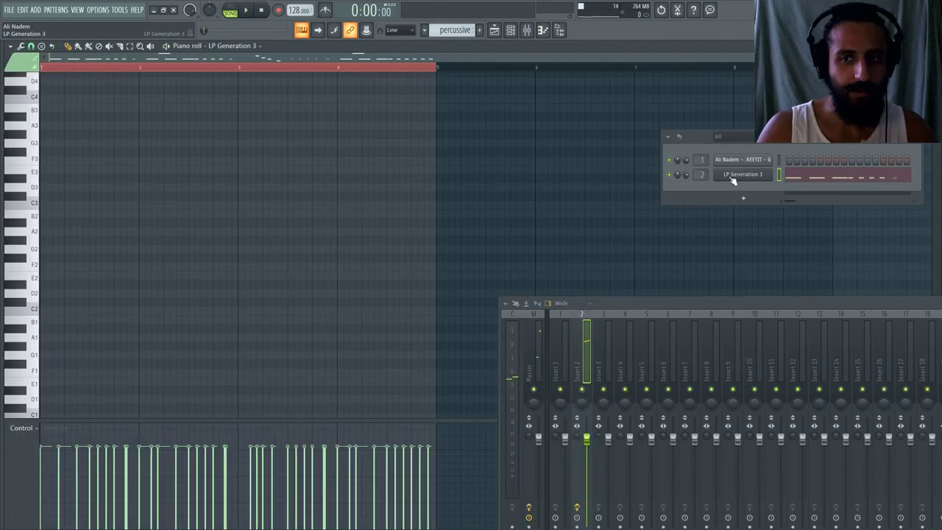
click(732, 177)
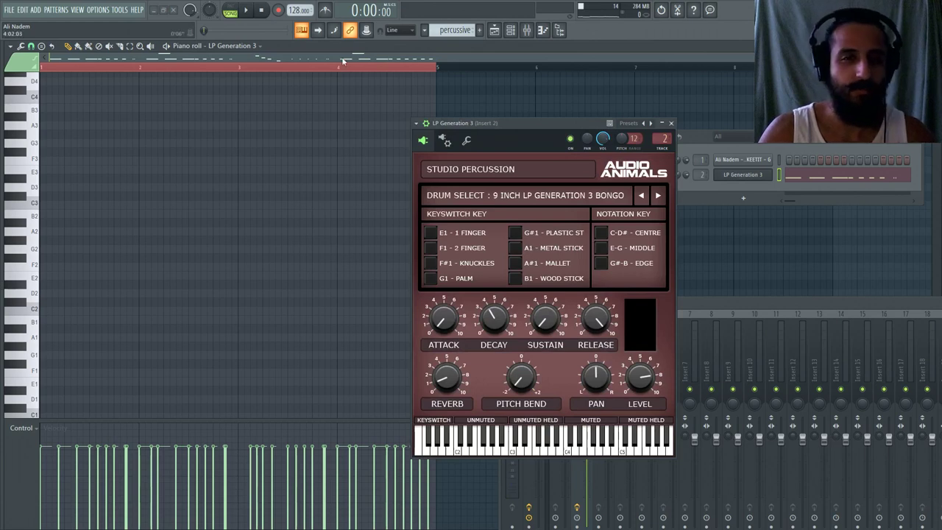
key(space)
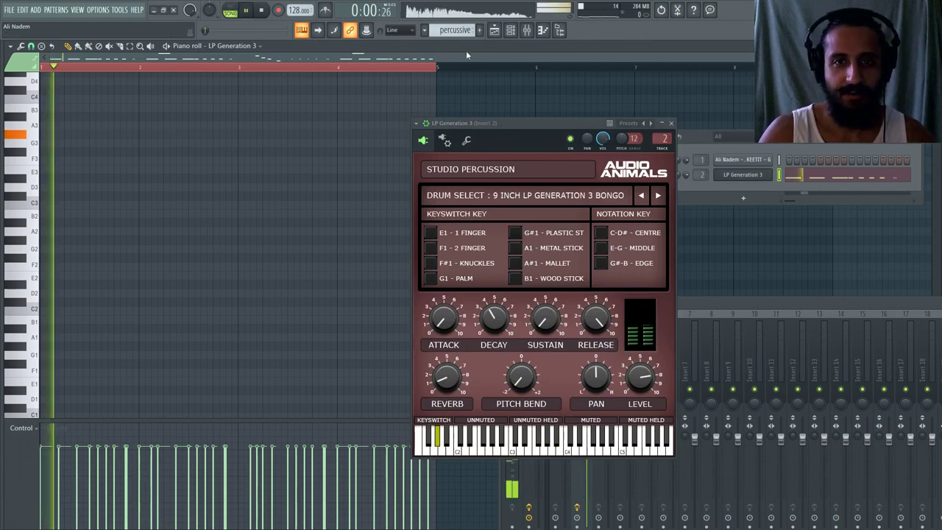
key(F5)
click(263, 10)
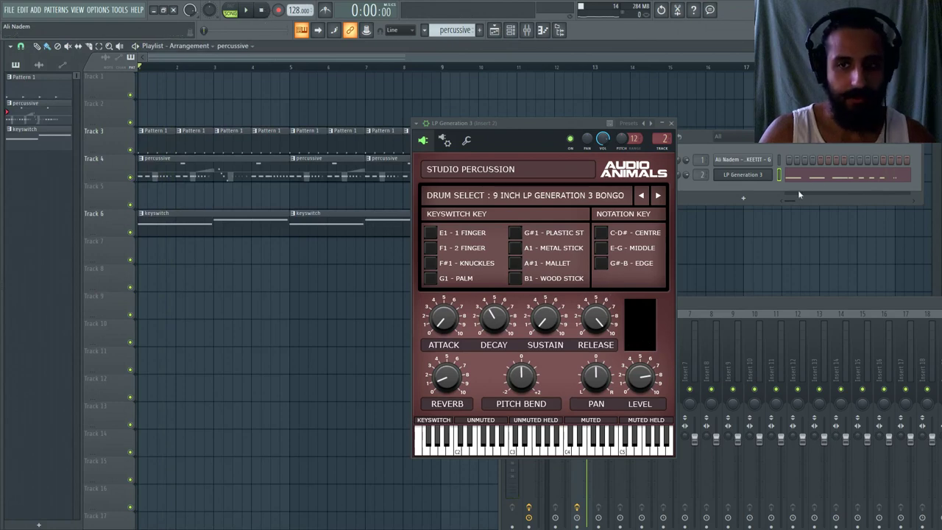
- Delete the bongo notes in bars 3 and 4 of the percussive pattern
double_click(178, 174)
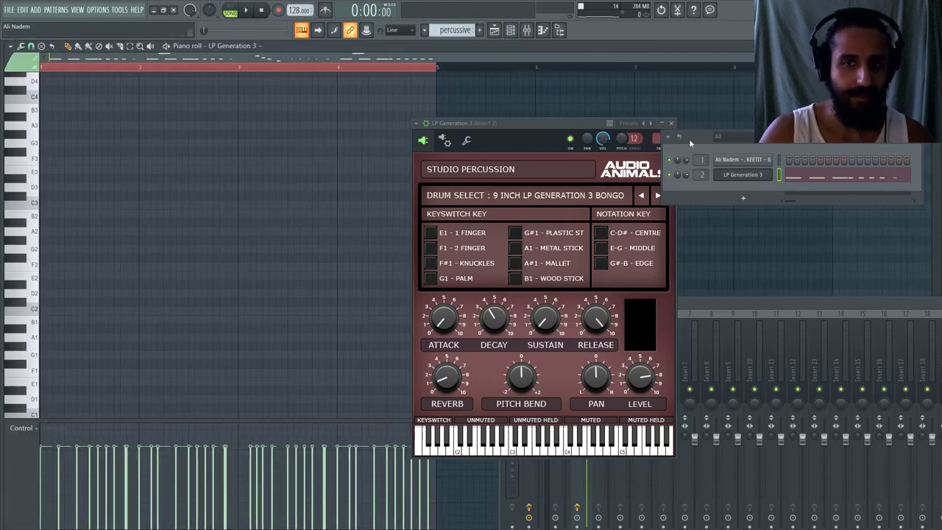
click(670, 123)
scroll(240, 191, down, 3)
scroll(240, 191, up, 11)
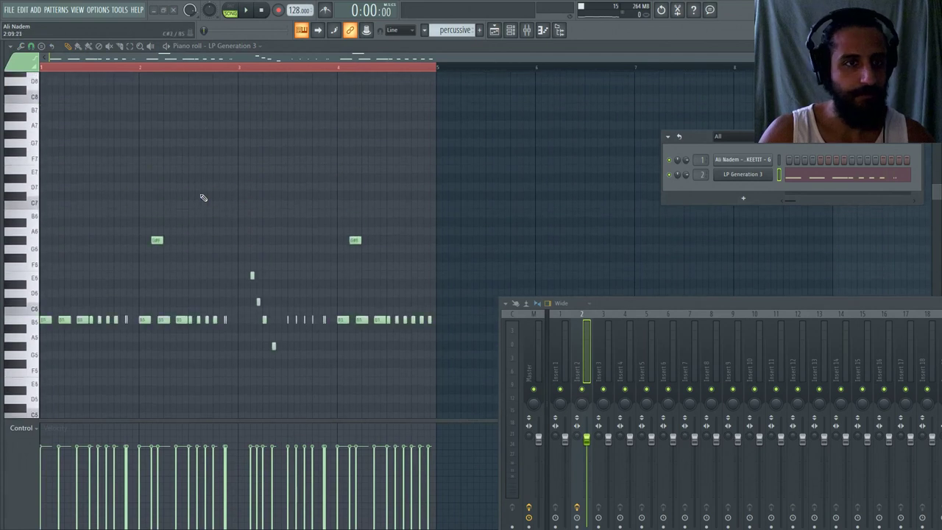
scroll(80, 197, up, 3)
scroll(79, 196, down, 1)
scroll(87, 198, down, 1)
drag(170, 58, 153, 58)
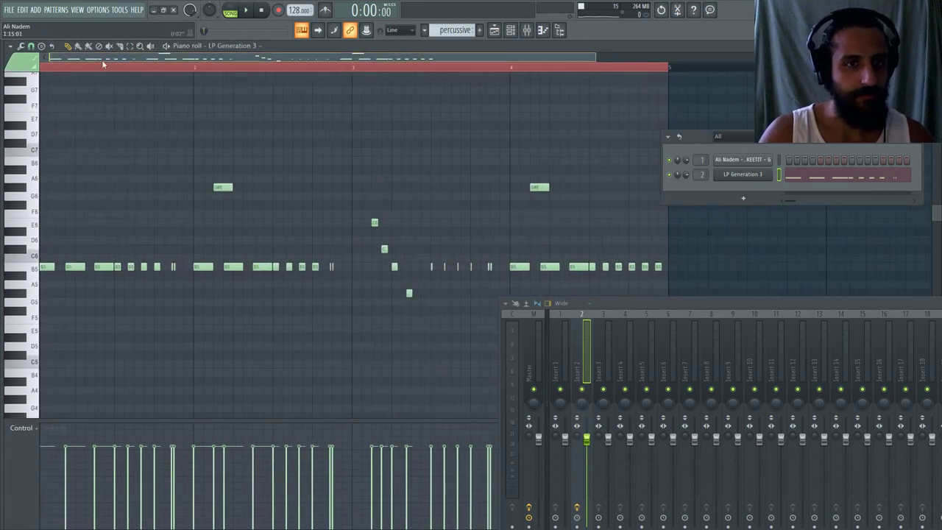
drag(358, 70, 614, 88)
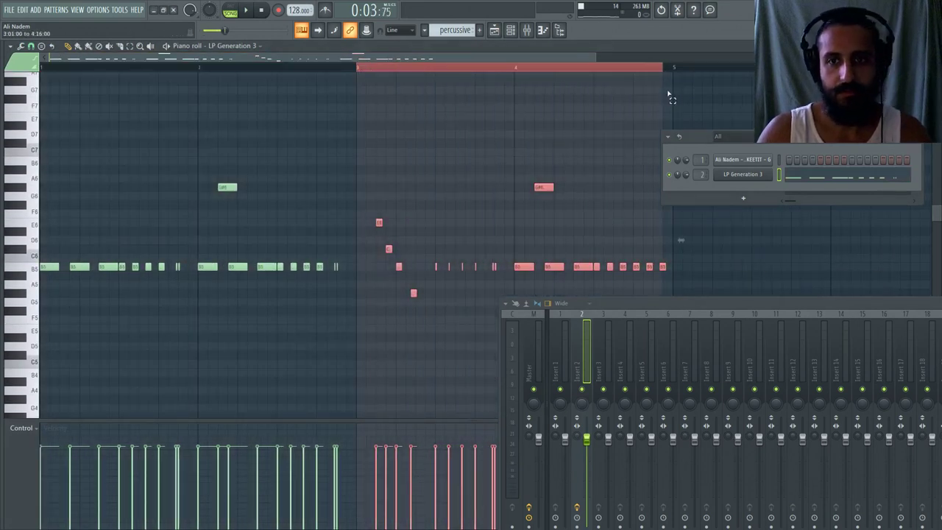
key(Delete)
- Play the remaining two bars and duplicate all their bongo notes into bars 3 and 4, starting exactly at bar 3
click(48, 68)
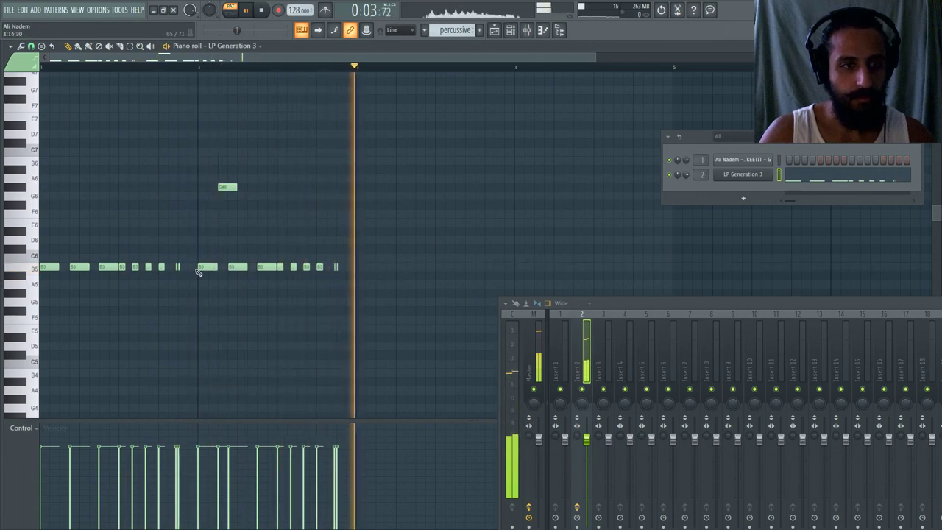
key(ctrl+a)
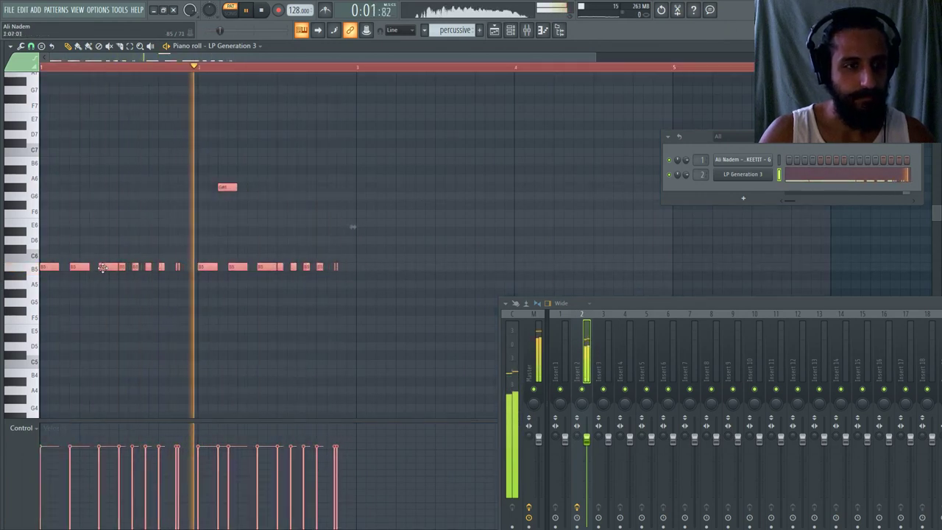
key(ctrl+b)
drag(439, 267, 418, 268)
scroll(392, 228, down, 2)
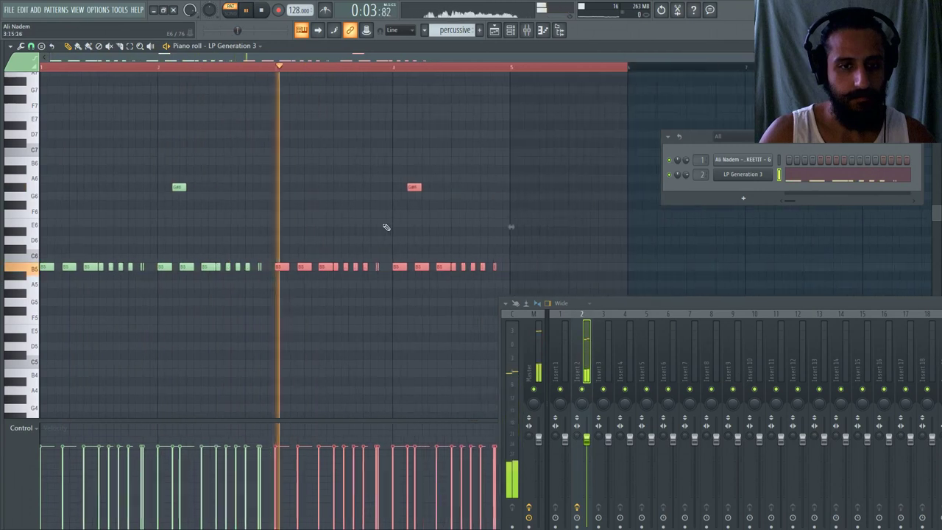
scroll(546, 231, down, 1)
scroll(521, 234, up, 2)
click(513, 238)
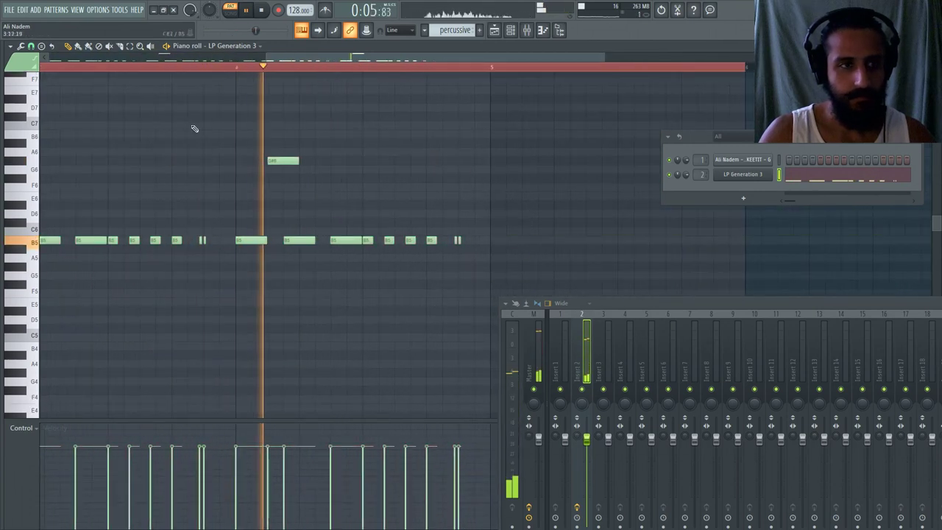
- Change the piano roll's grid snapping and review the duplicated bongo notes during playback
click(31, 45)
click(42, 158)
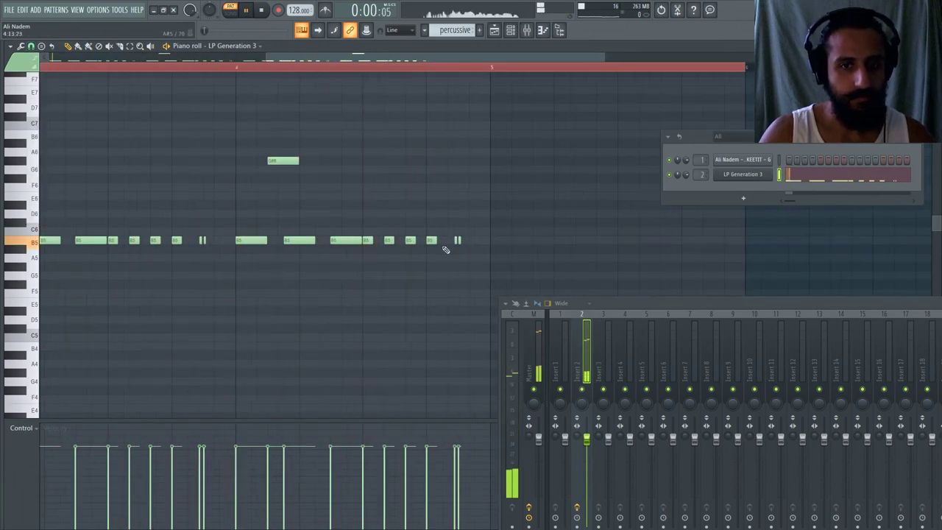
scroll(256, 219, down, 3)
scroll(251, 216, up, 3)
drag(194, 63, 75, 63)
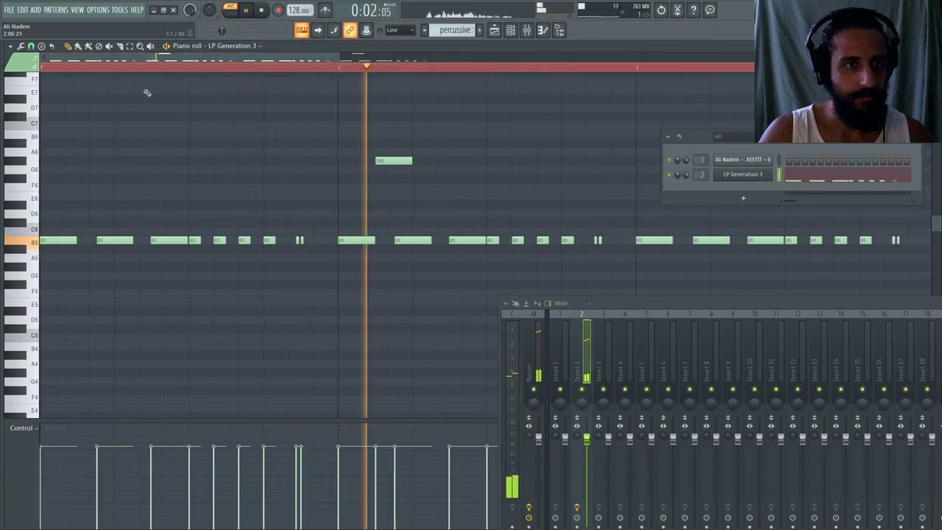
scroll(168, 98, down, 1)
click(31, 46)
click(45, 111)
scroll(559, 253, up, 1)
scroll(422, 204, down, 3)
- Open the channel pitch events of LP Generation 3 and move the instrument window clear of the event editor
click(758, 176)
right_click(631, 142)
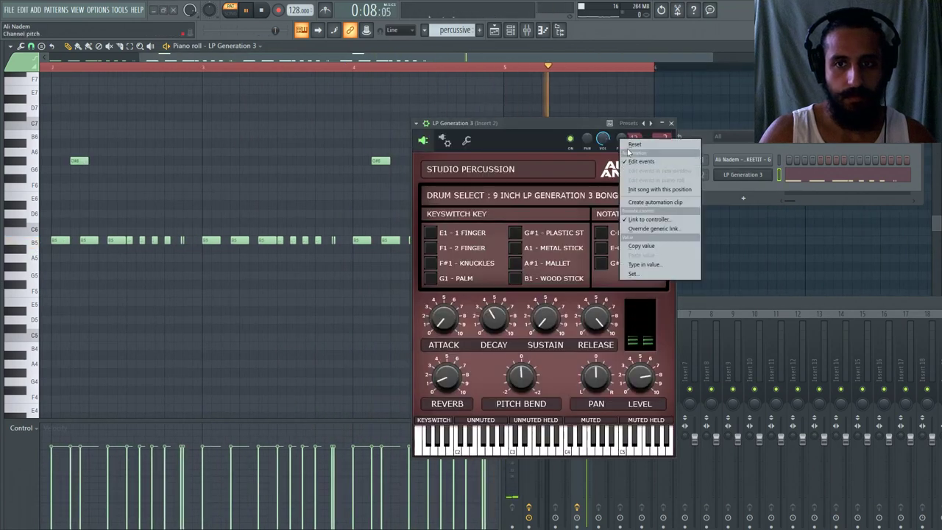
click(632, 162)
right_click(624, 142)
click(637, 164)
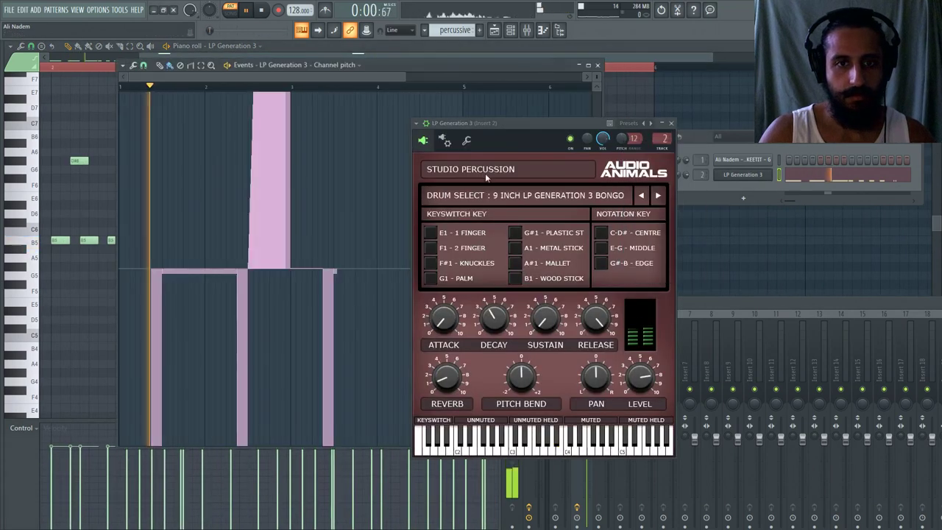
drag(515, 128, 731, 175)
scroll(383, 78, down, 2)
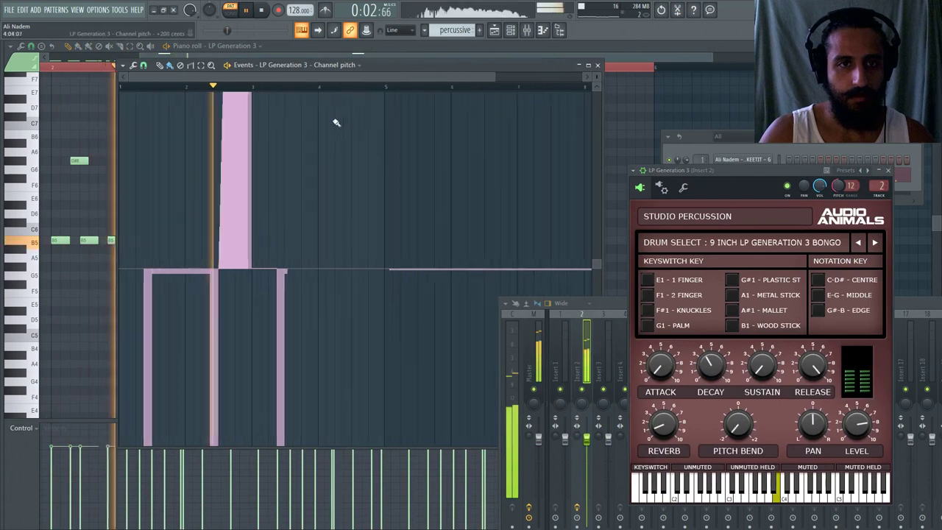
scroll(290, 161, up, 2)
scroll(295, 169, down, 2)
scroll(373, 302, up, 3)
click(306, 416)
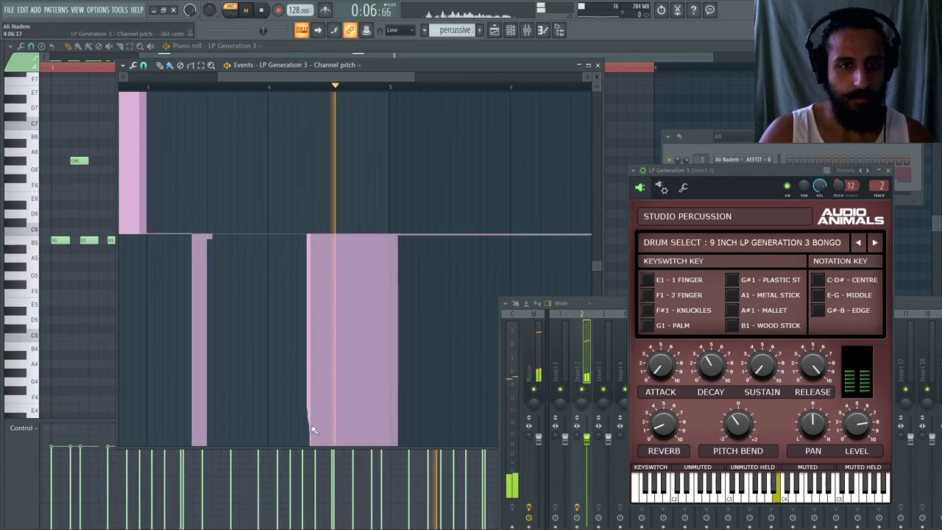
scroll(323, 400, down, 2)
scroll(326, 393, up, 2)
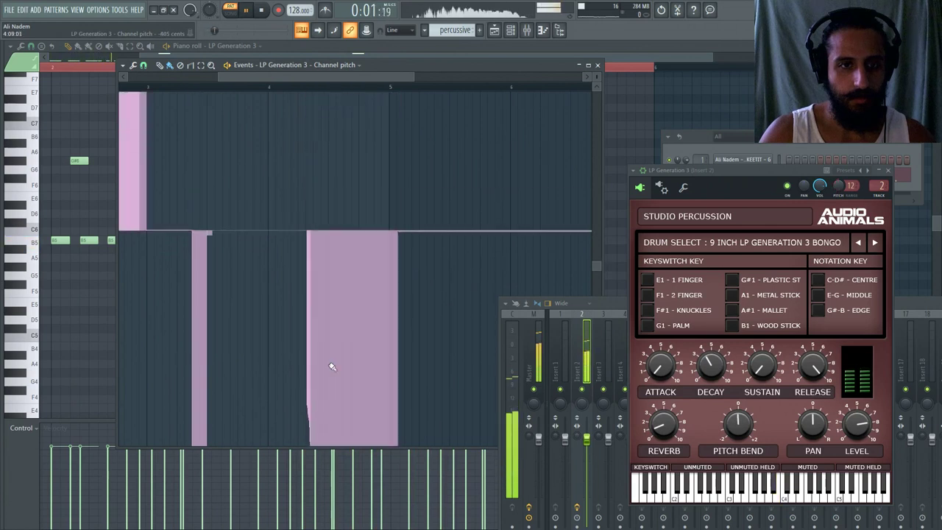
right_click(309, 238)
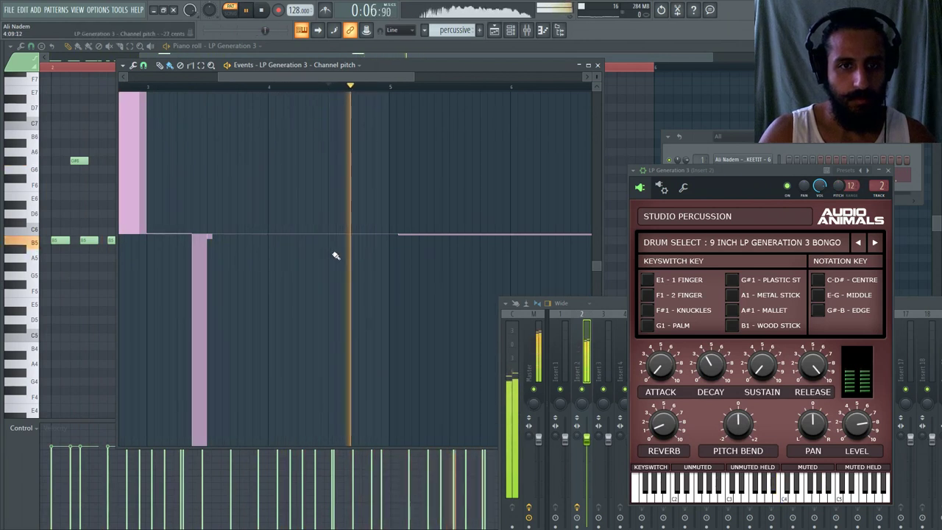
- Draw a falling channel pitch ramp from zero across the second half of bar 4
drag(328, 236, 400, 404)
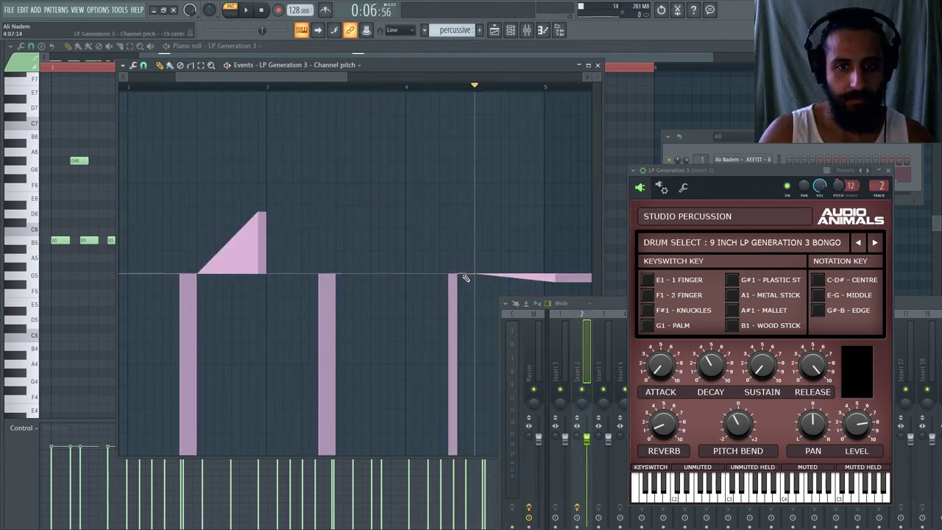
- Play the pattern and redraw the falling channel pitch ramp in the second half of bar 4 with a much steeper drop
scroll(434, 221, down, 2)
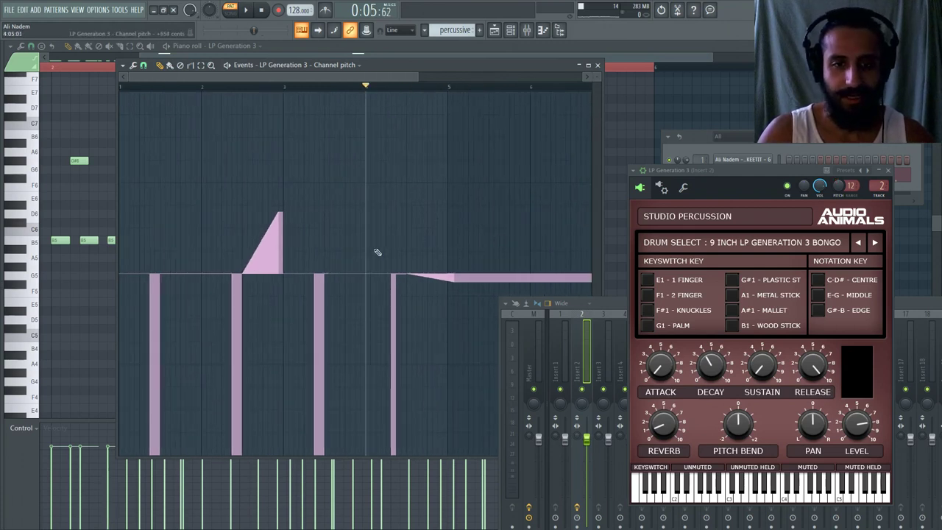
key(space)
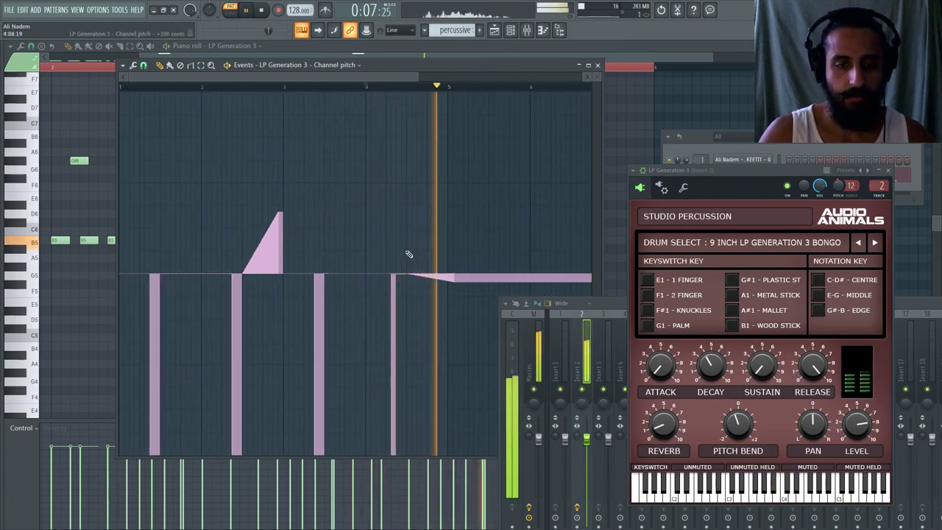
scroll(397, 407, up, 3)
scroll(397, 407, up, 1)
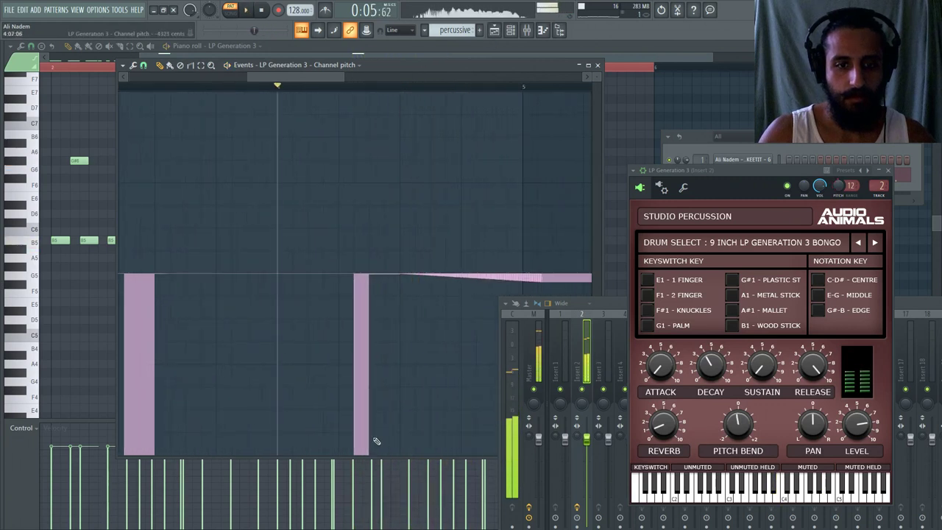
scroll(392, 318, down, 3)
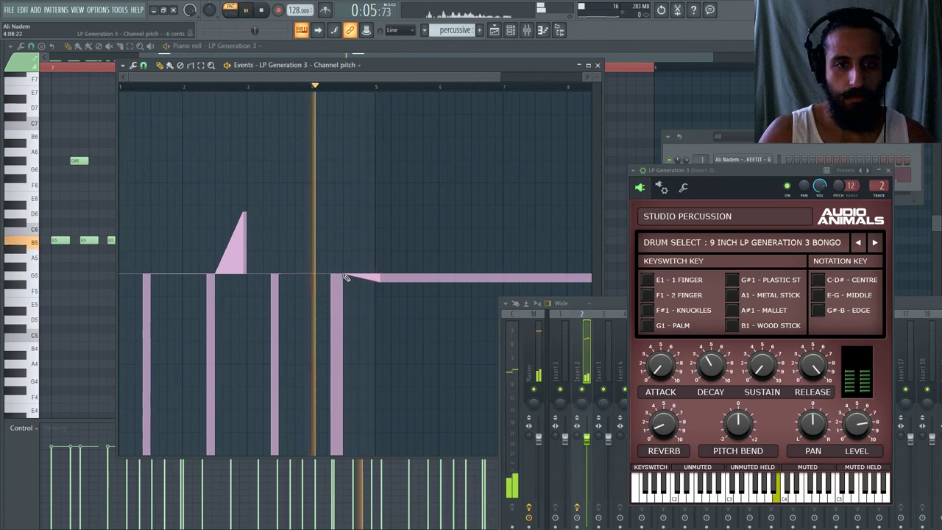
drag(352, 277, 382, 331)
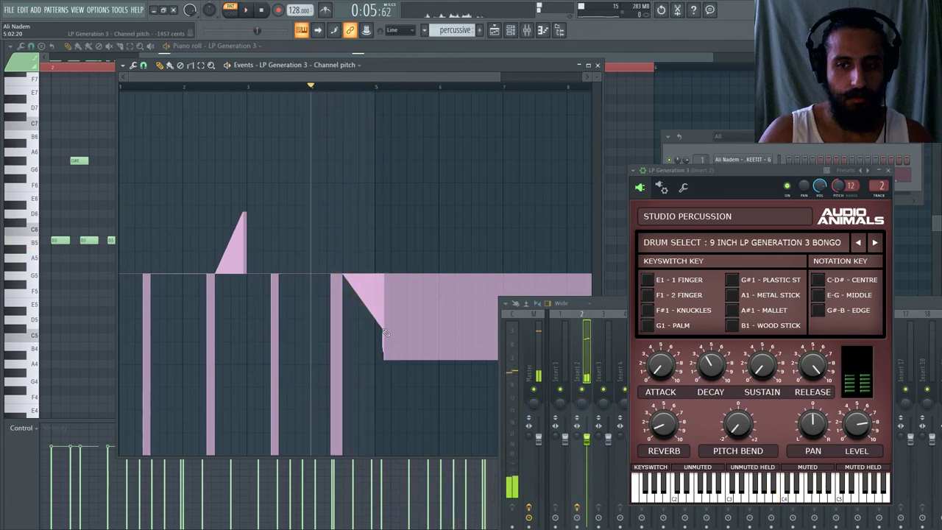
- In the playlist, delete the keyswitch clip at bar 5 and extend the bar 5 percussive clip through bar 8 in place of the bar 7 clip
click(494, 30)
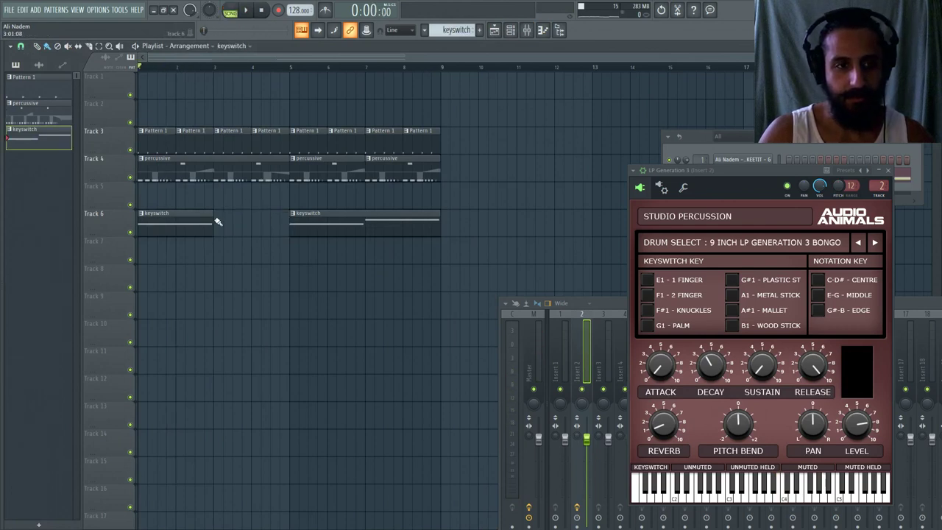
right_click(311, 221)
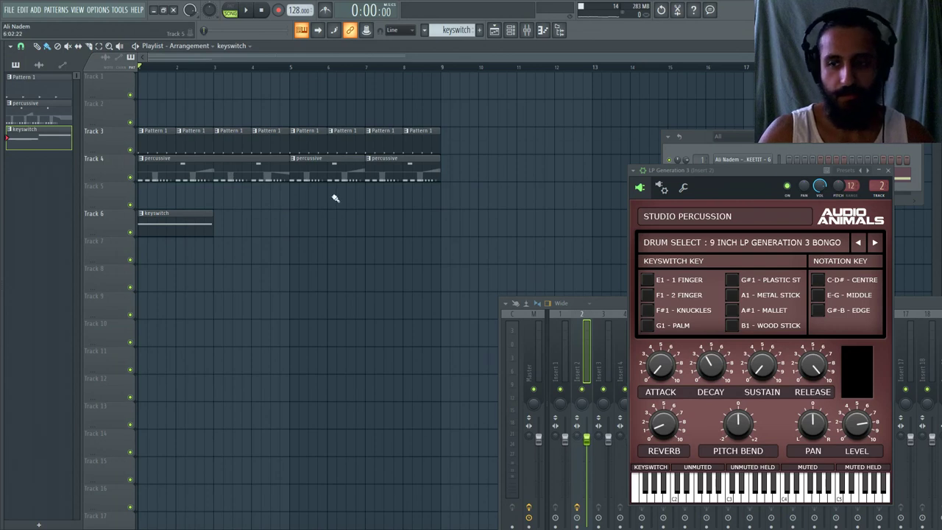
key(space)
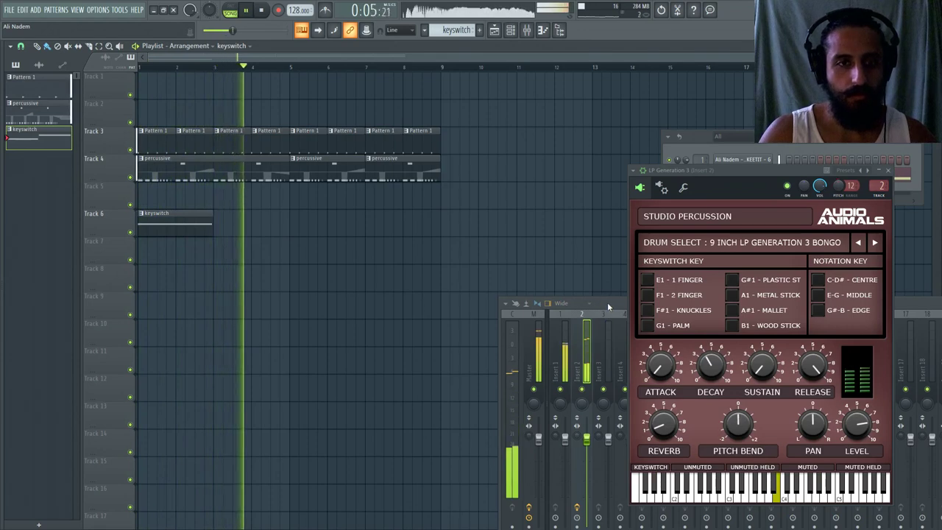
right_click(374, 169)
drag(363, 166, 432, 170)
- Hide the mixer, reveal the browser beside the playlist and move the LP Generation 3 window over the arrangement
drag(605, 304, 279, 241)
key(F9)
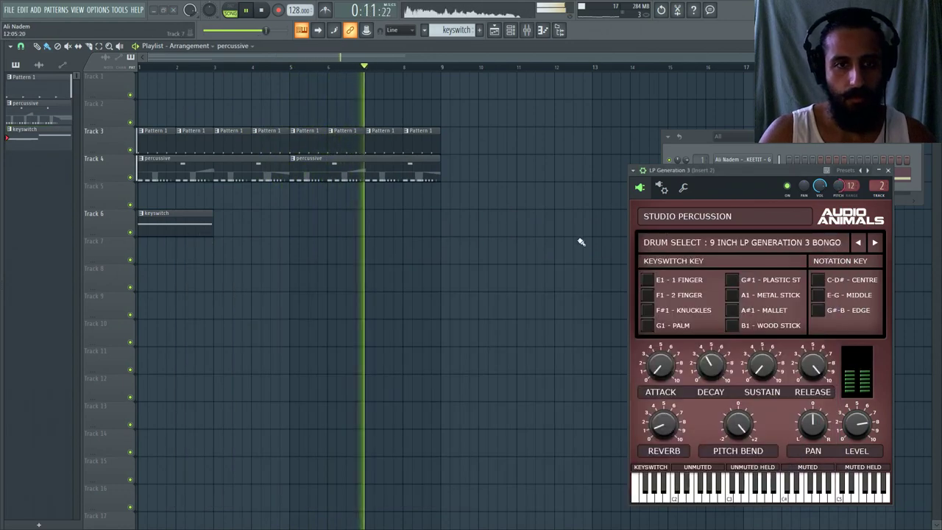
drag(714, 169, 475, 137)
drag(3, 129, 88, 132)
click(299, 166)
drag(447, 145, 471, 142)
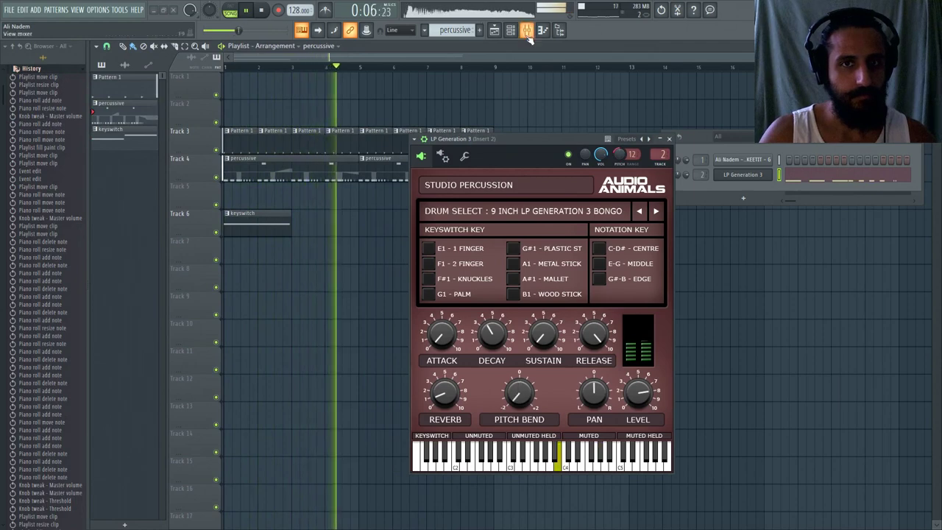
- Show the mixer, open CamelCrusher on Insert 2 and add another CamelCrusher to effect slot 3 of Insert 1
key(F9)
click(758, 280)
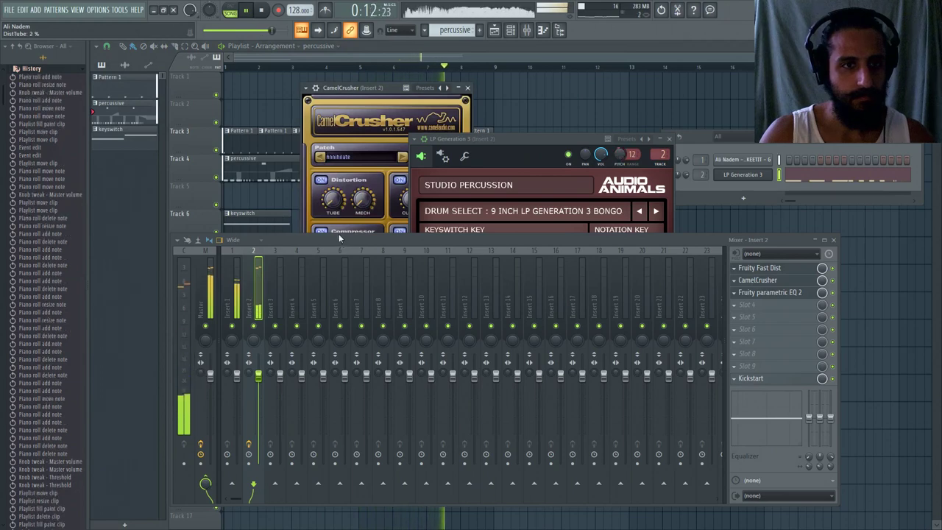
click(237, 284)
click(737, 293)
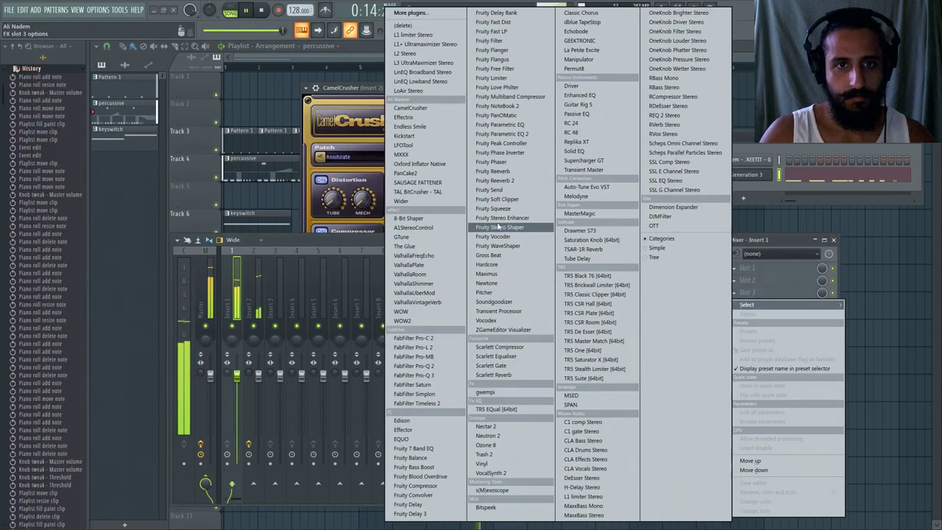
click(412, 108)
- Load the Filter preset in the CamelCrusher on Insert 1 and set its compressor amount to -4 dB during playback
click(179, 172)
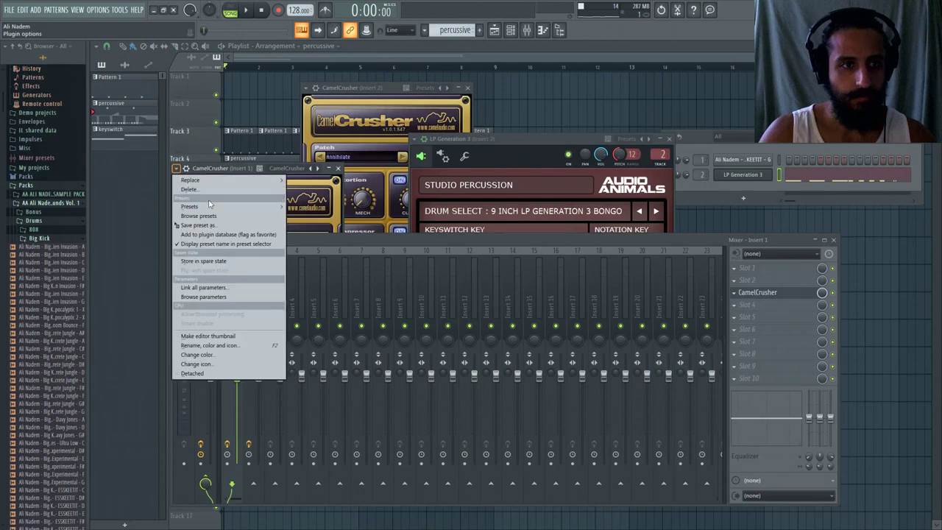
mouse_move(215, 207)
click(310, 412)
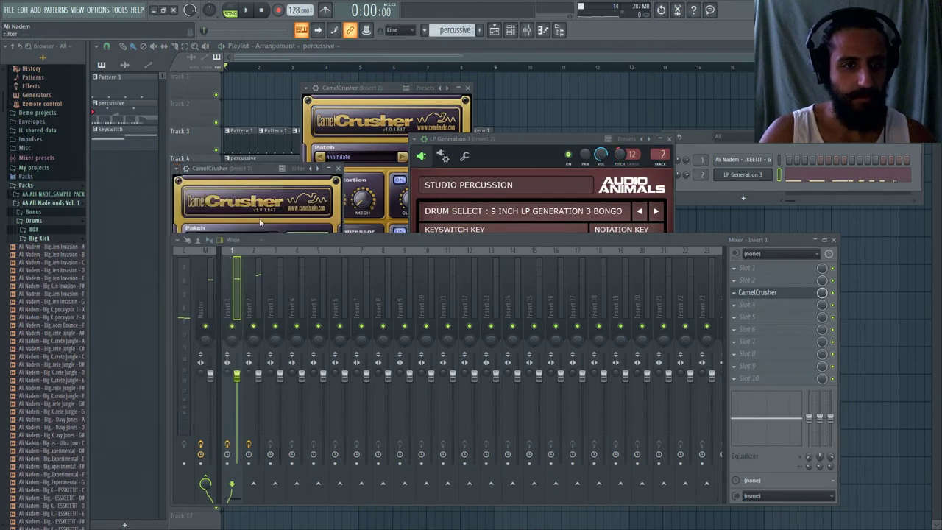
drag(272, 240, 349, 373)
key(space)
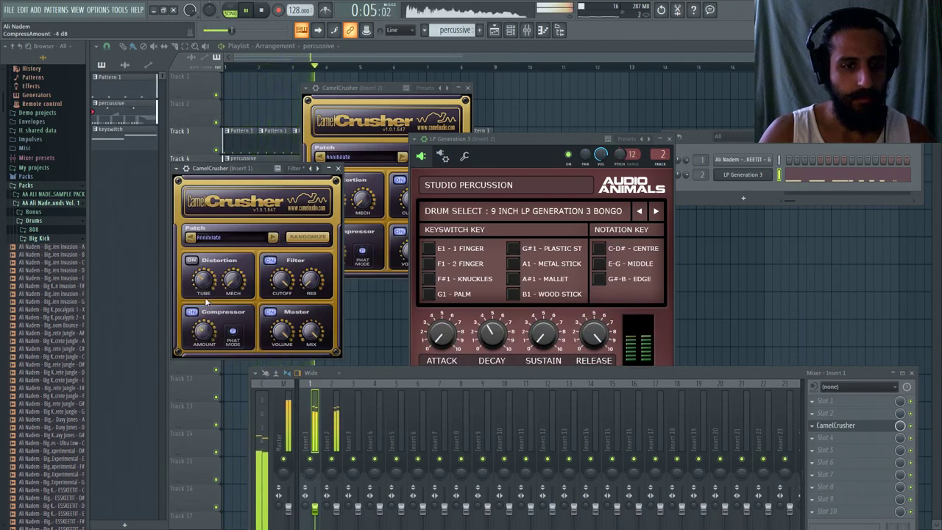
- Close both CamelCrusher windows and restart the song to hear the kick and bongos together
click(335, 411)
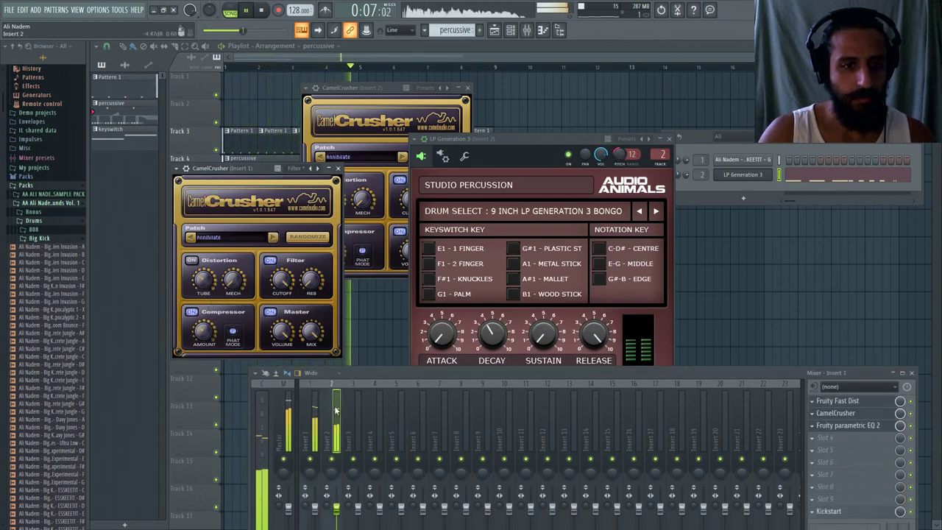
drag(373, 87, 389, 86)
key(Escape)
key(Escape)
key(space)
key(space)
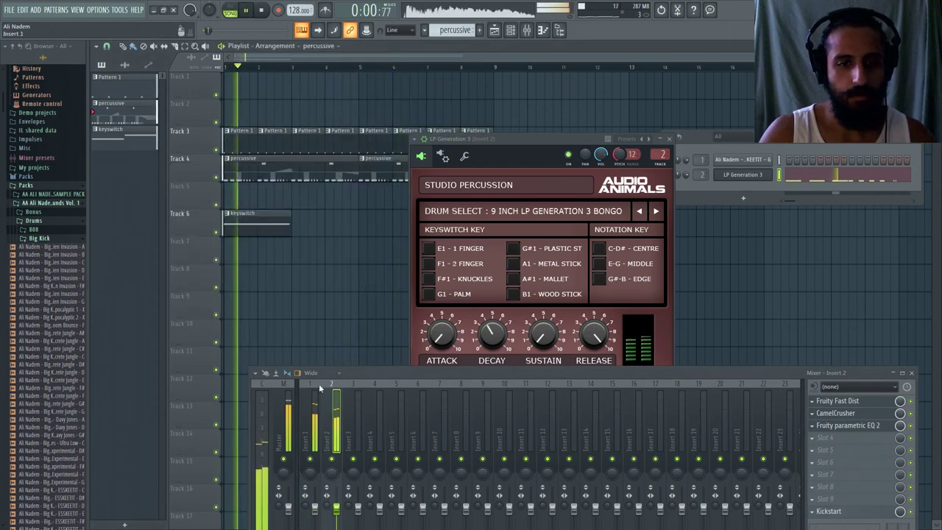
- Add Fruity Fast LP to effect slot 4 of Insert 1 and bring up the options for its cutoff
click(813, 439)
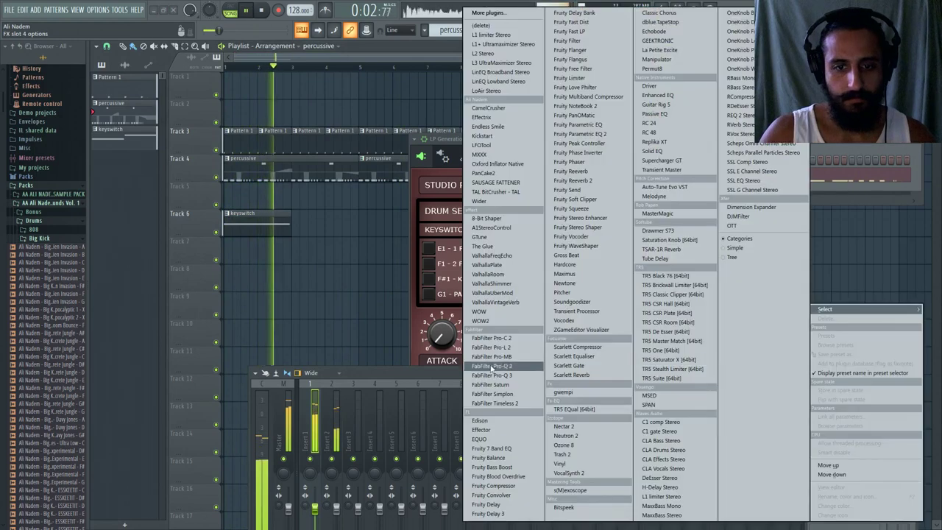
click(571, 31)
right_click(199, 201)
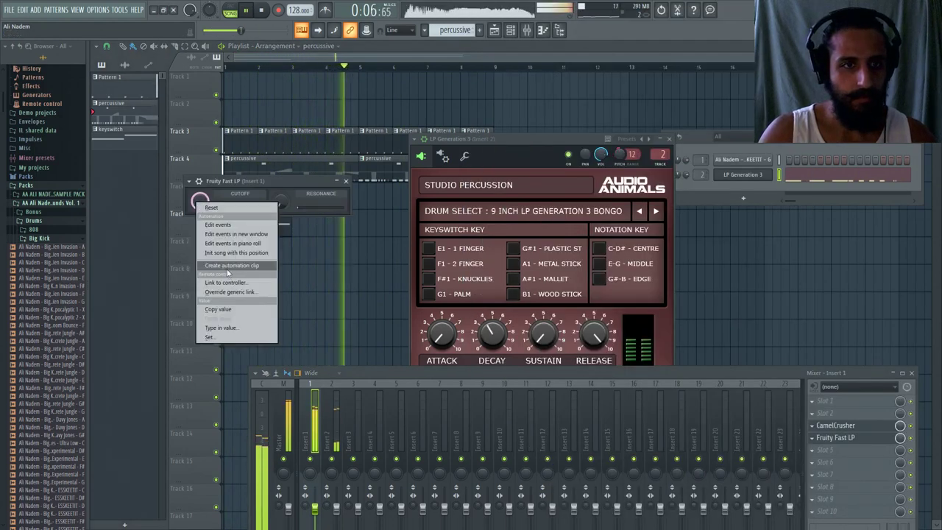
- Select the first beat of the playlist, 1:01:00 to 1:05:00, and create an automation clip for the Fast LP cutoff
key(space)
drag(224, 68, 226, 70)
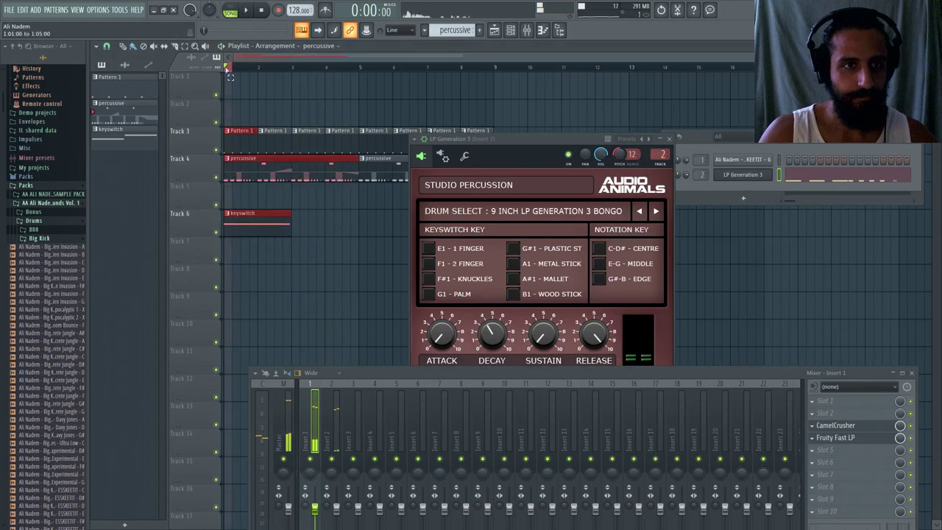
click(835, 438)
right_click(199, 201)
click(237, 260)
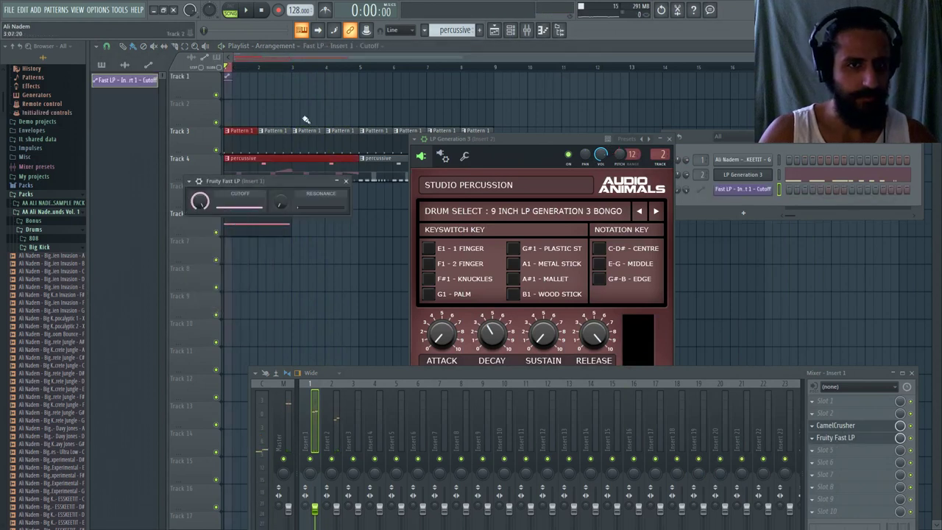
- Place the cutoff clip on Track 2 with its end point at 0% and repeat it on every beat through bar 4
drag(271, 76, 265, 104)
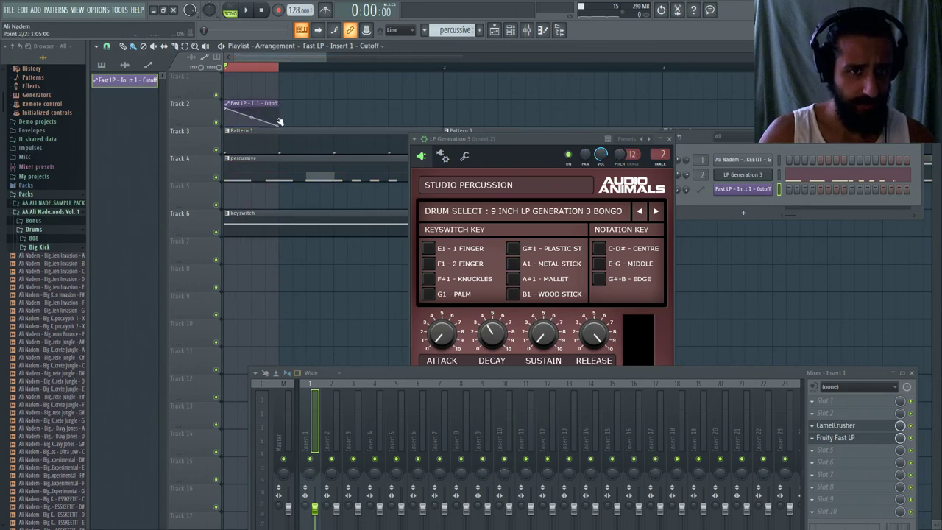
scroll(269, 107, down, 3)
drag(252, 112, 518, 116)
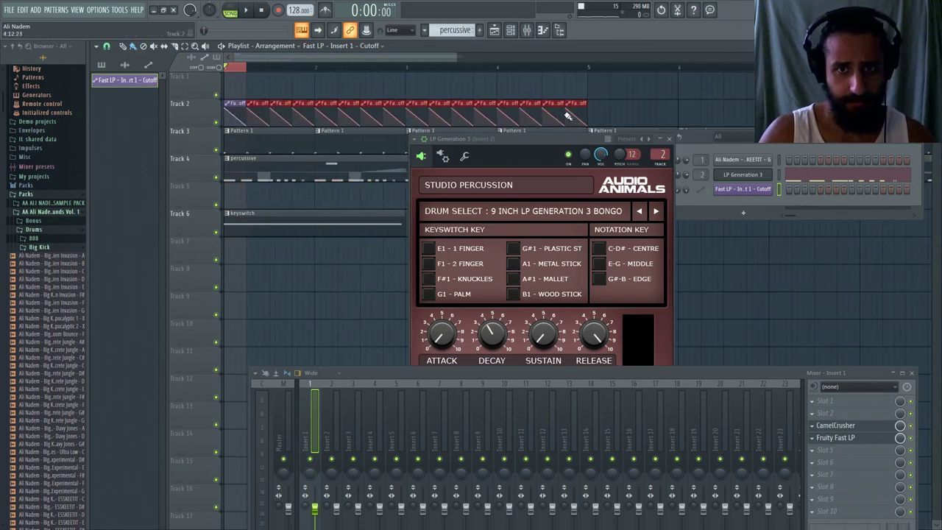
- Reshape the cutoff curve during playback with an extra point so it holds high before falling, and clear the time selection
scroll(193, 113, up, 5)
click(298, 116)
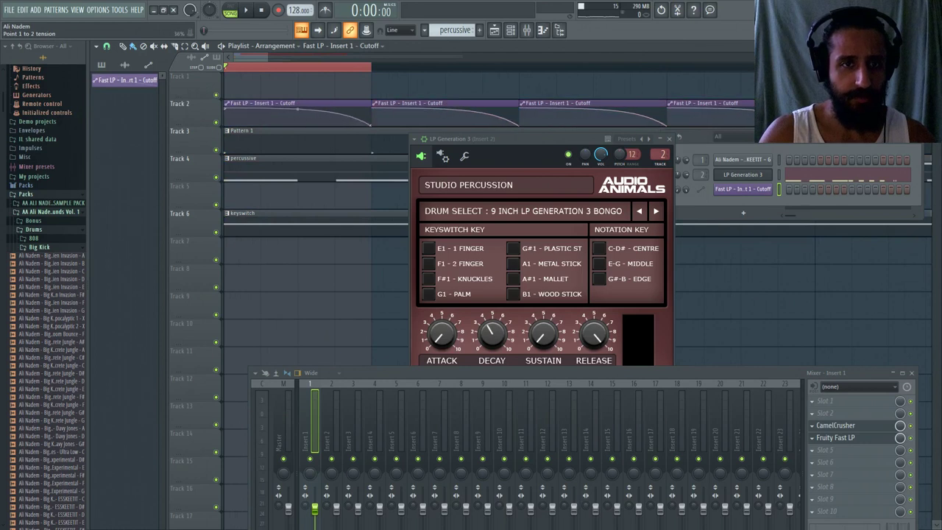
key(space)
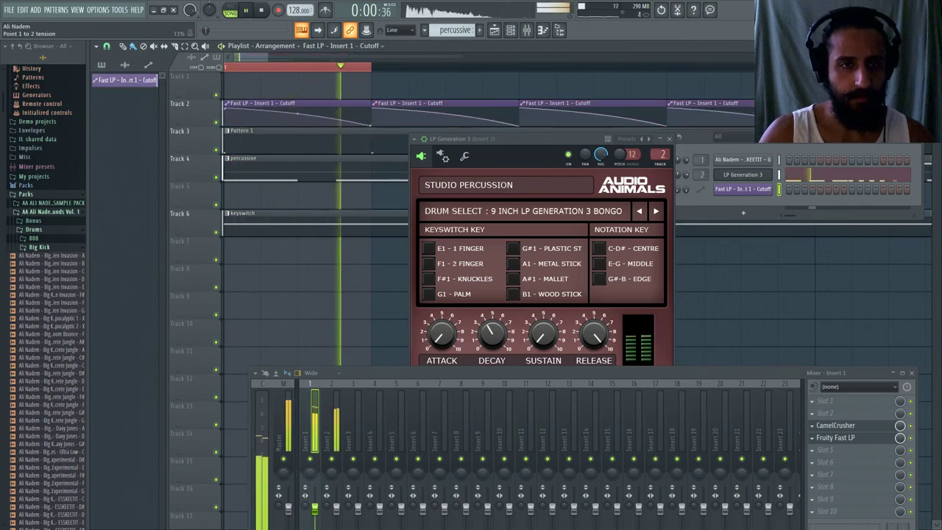
right_click(291, 99)
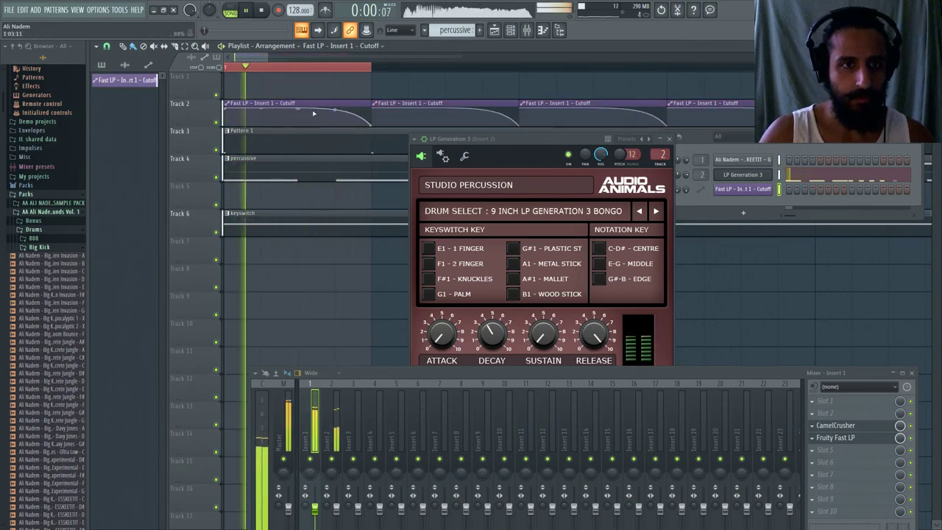
double_click(228, 70)
- Duplicate the Track 2 cutoff clips across bars 5 to 8, moving the LP Generation 3 window clear of the clips
scroll(246, 76, down, 4)
scroll(247, 85, up, 2)
scroll(250, 88, down, 2)
drag(478, 138, 555, 216)
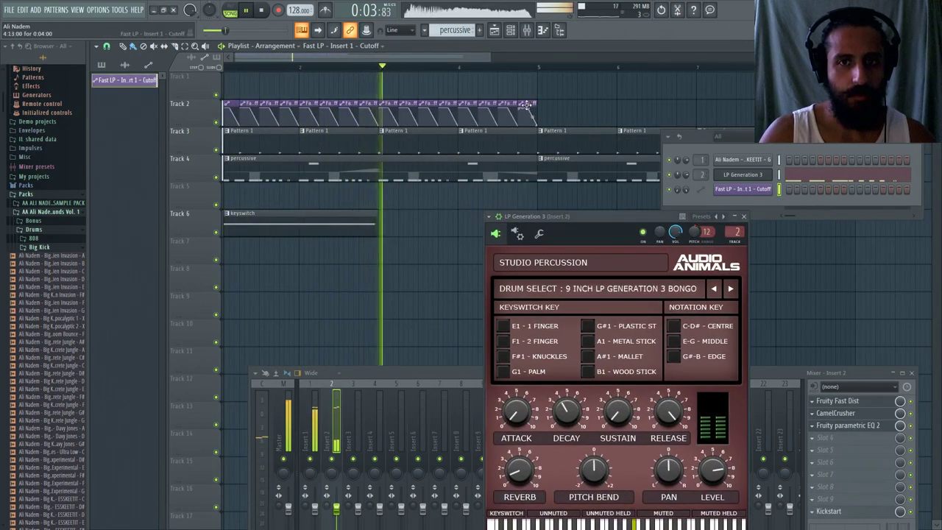
scroll(526, 106, down, 1)
drag(408, 111, 626, 110)
scroll(626, 109, down, 2)
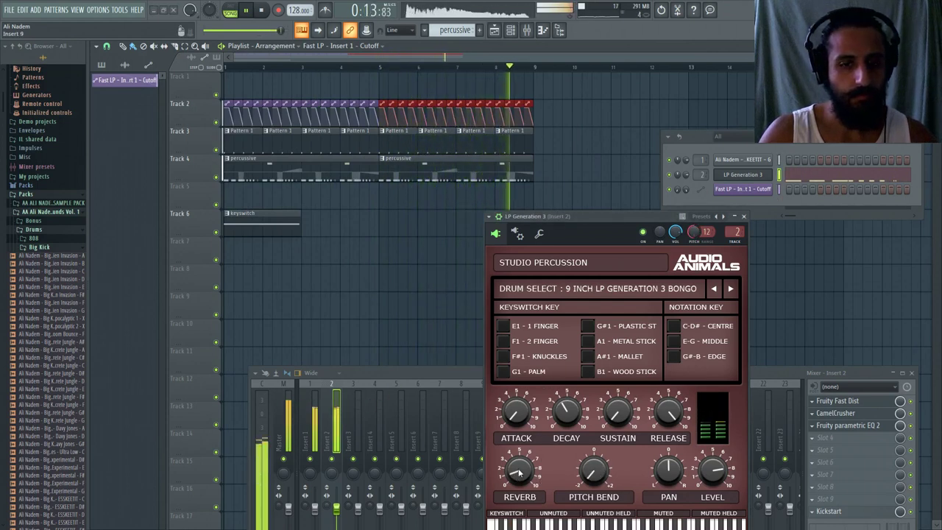
- Try to reach the LP Generation 3 reverb through the last tweaked parameter options, copying that parameter's value, and stop playback
click(120, 10)
mouse_move(176, 132)
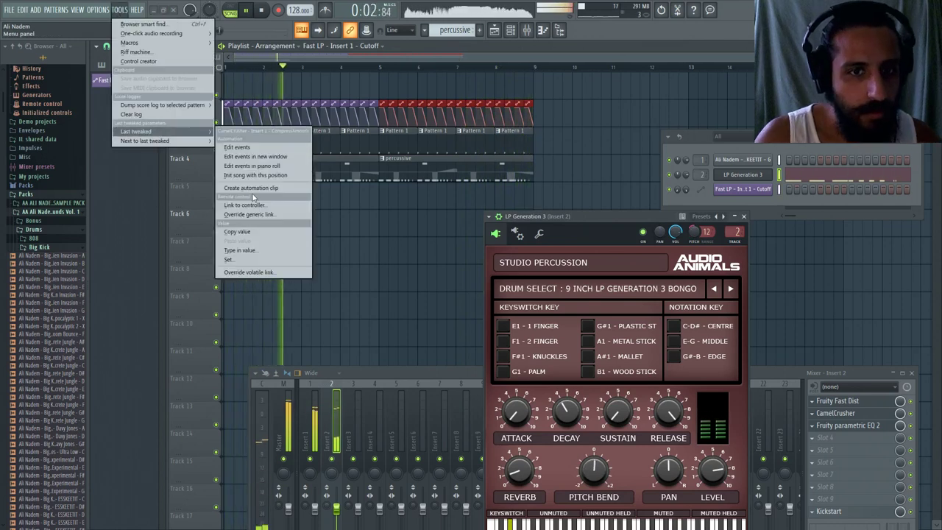
click(258, 232)
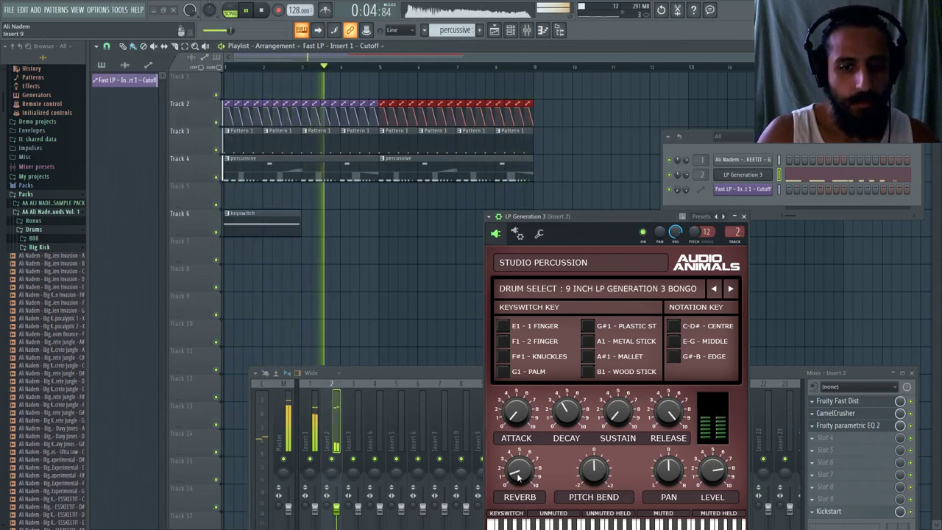
click(119, 9)
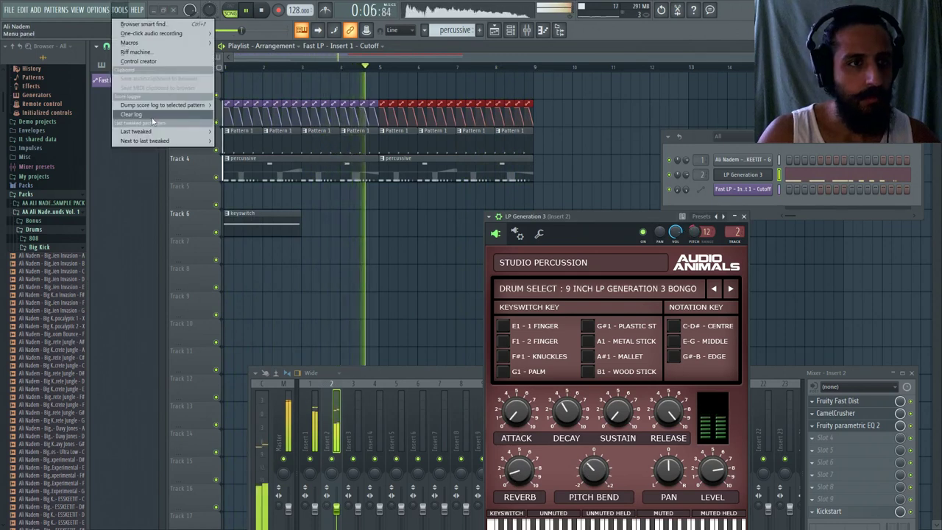
mouse_move(162, 132)
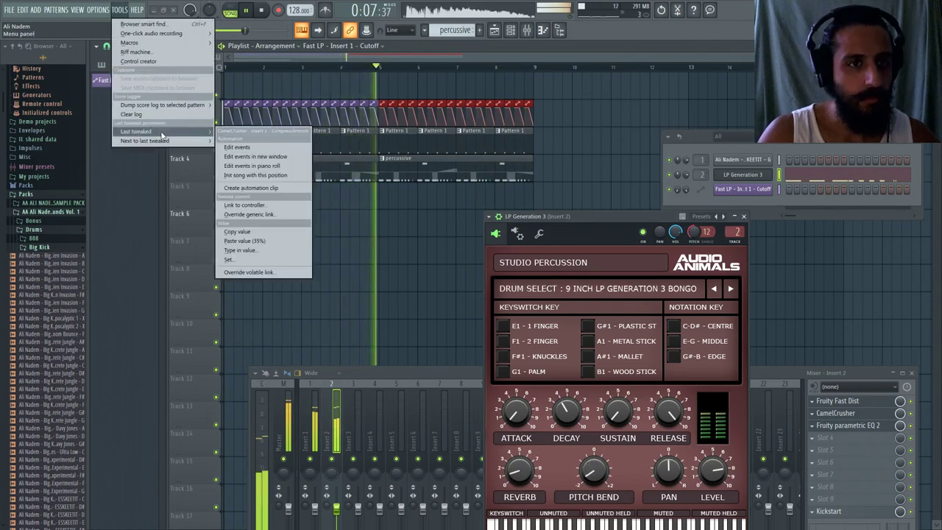
click(259, 10)
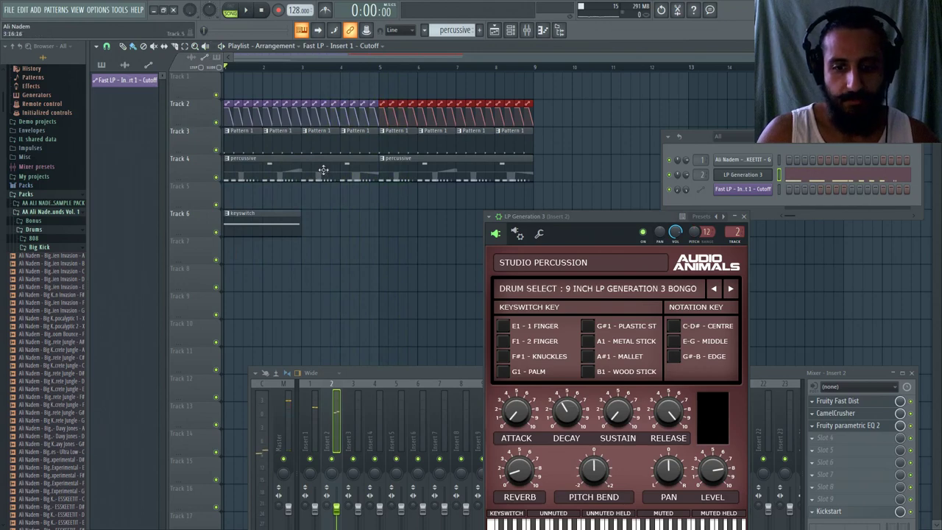
- Close the LP Generation 3 window and inspect the first cutoff automation clips at the start of bar 1
drag(544, 217, 442, 122)
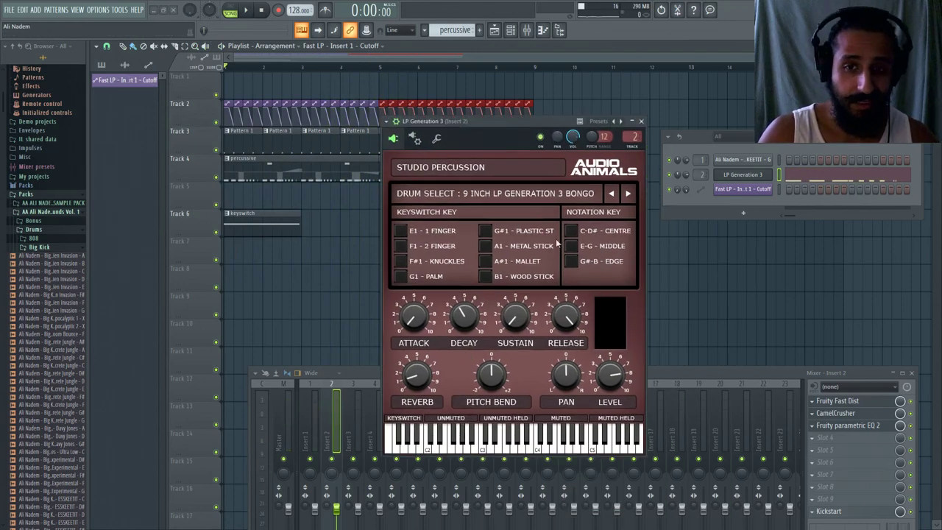
click(642, 122)
scroll(349, 99, up, 4)
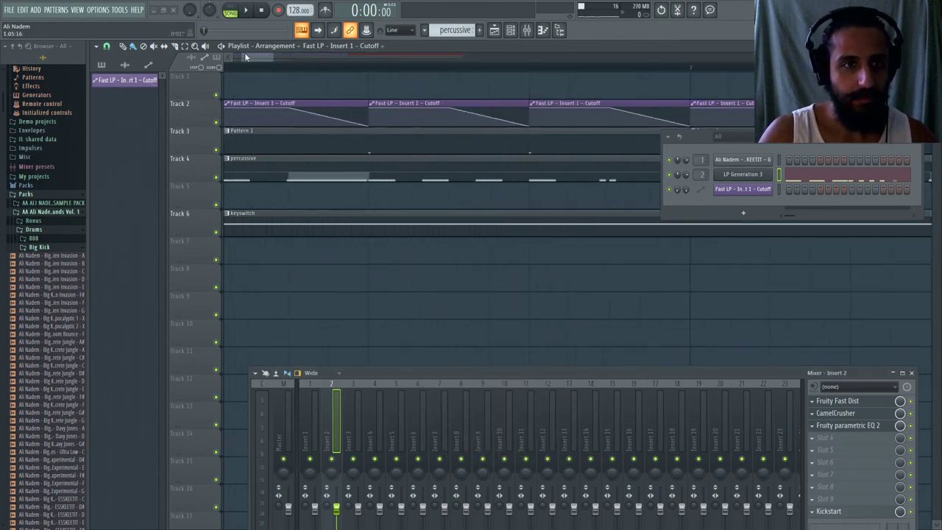
- Adjust the tension of the falling segment in the first cutoff automation clip during playback
key(space)
key(space)
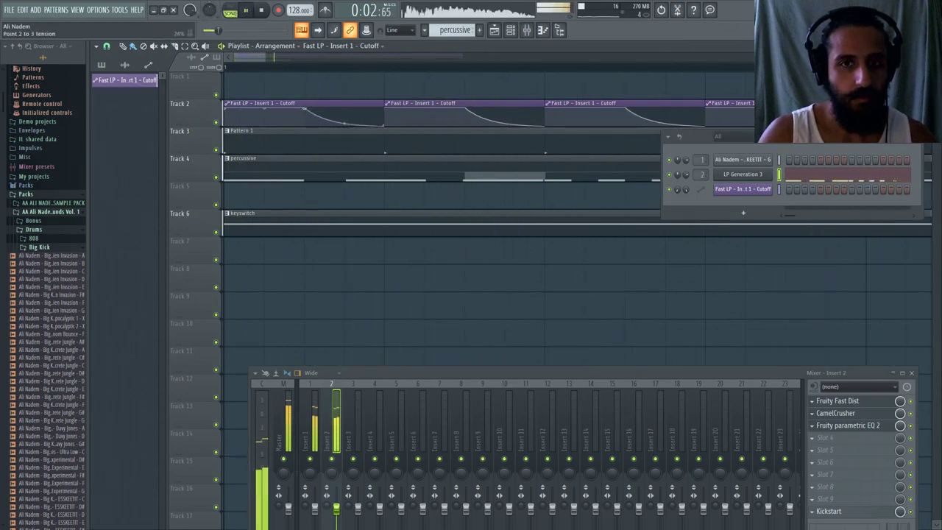
drag(344, 121, 344, 110)
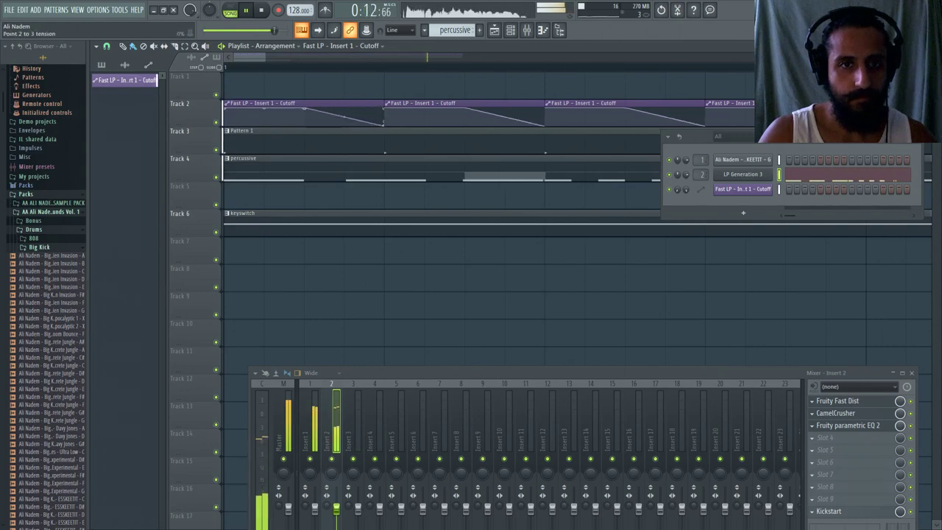
drag(344, 118, 344, 125)
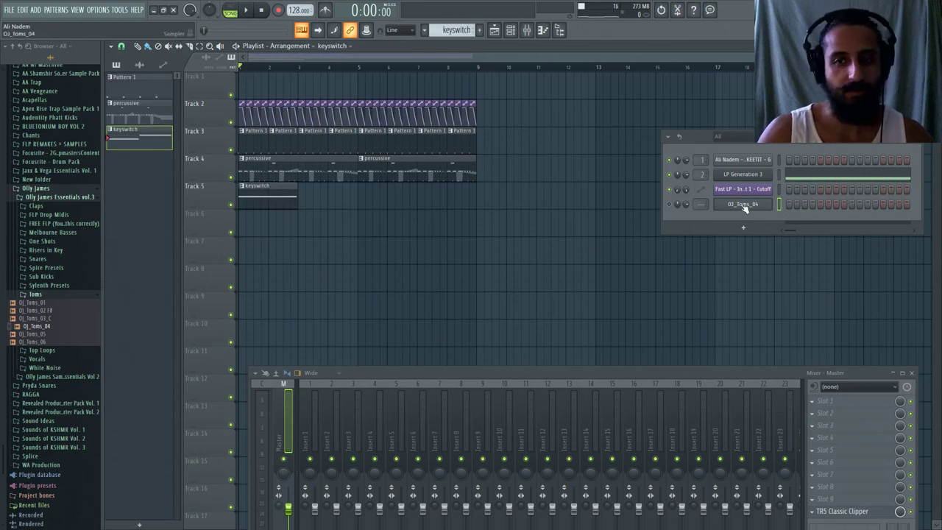
- Delete the OJ_Toms_04 channel from the Channel rack
right_click(744, 208)
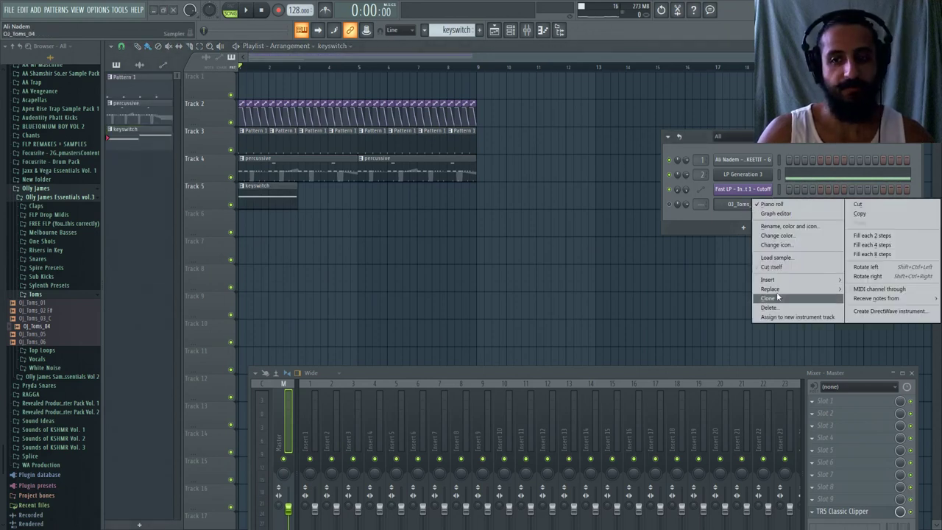
click(781, 307)
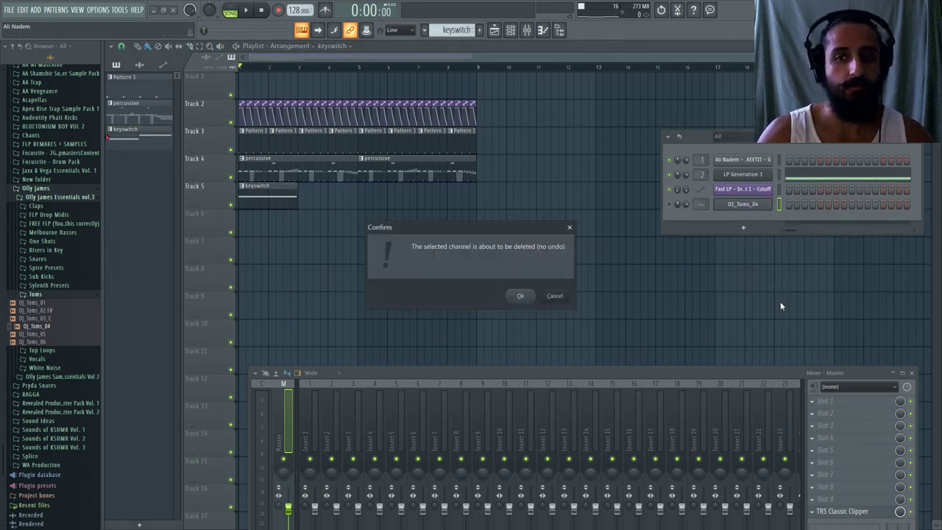
key(Return)
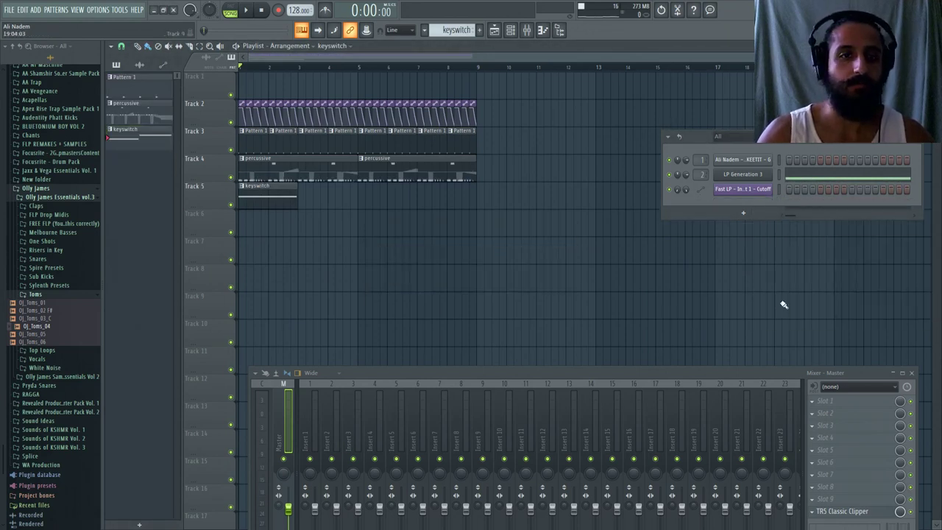
- Open LP Generation 3 to review its controls and the last tweaked parameter options, and close its window
click(748, 177)
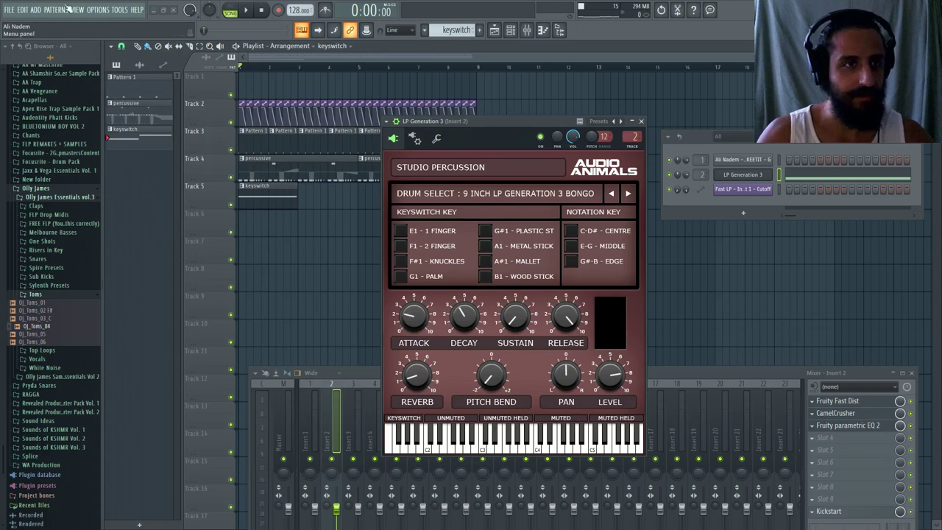
click(117, 10)
mouse_move(159, 133)
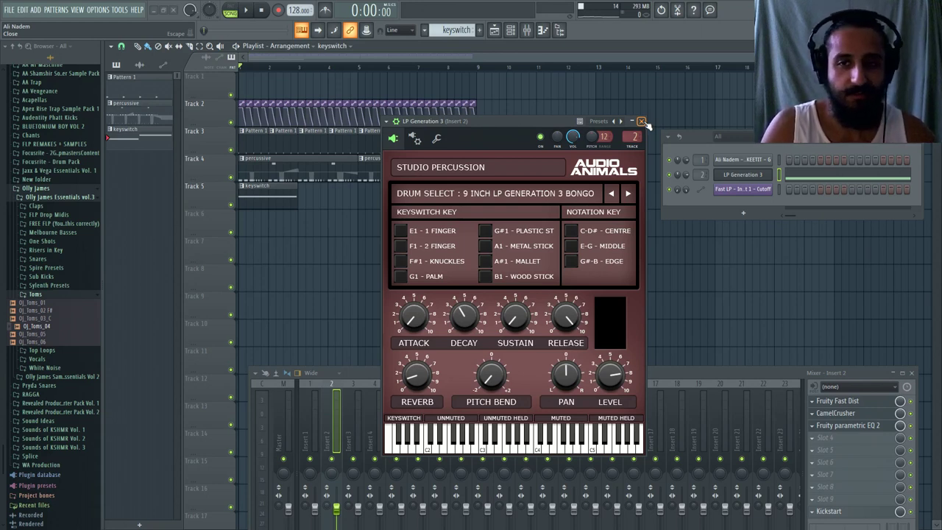
click(645, 122)
- Play the arrangement briefly from bar 1, stop it, and move the Channel rack over the empty middle of the playlist
key(space)
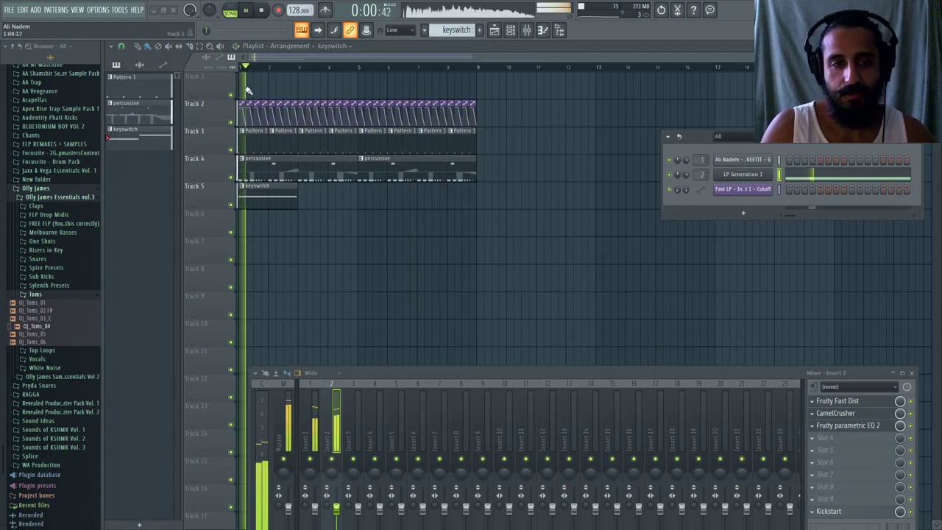
click(263, 12)
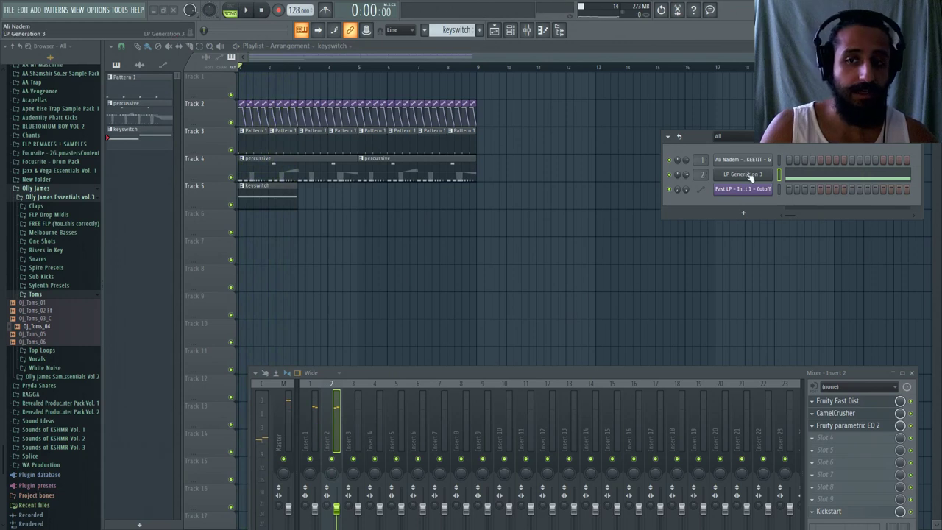
drag(692, 134, 467, 197)
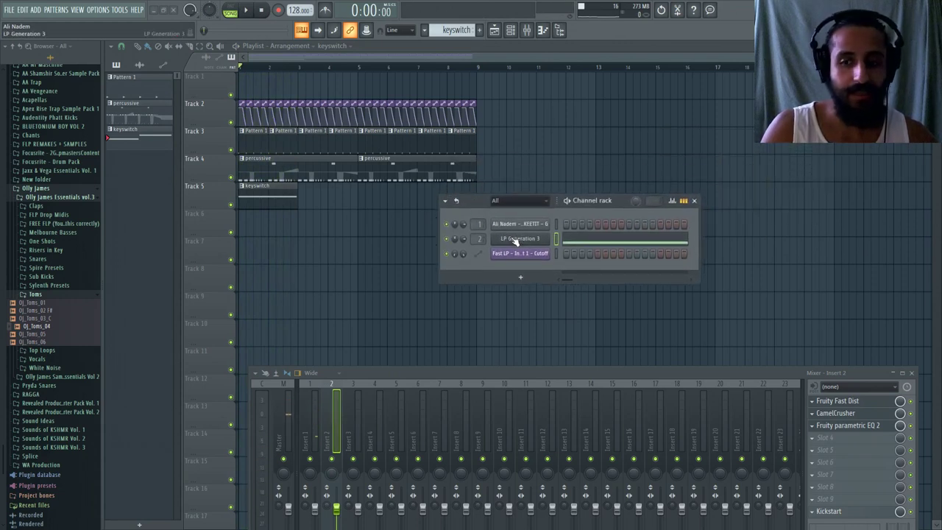